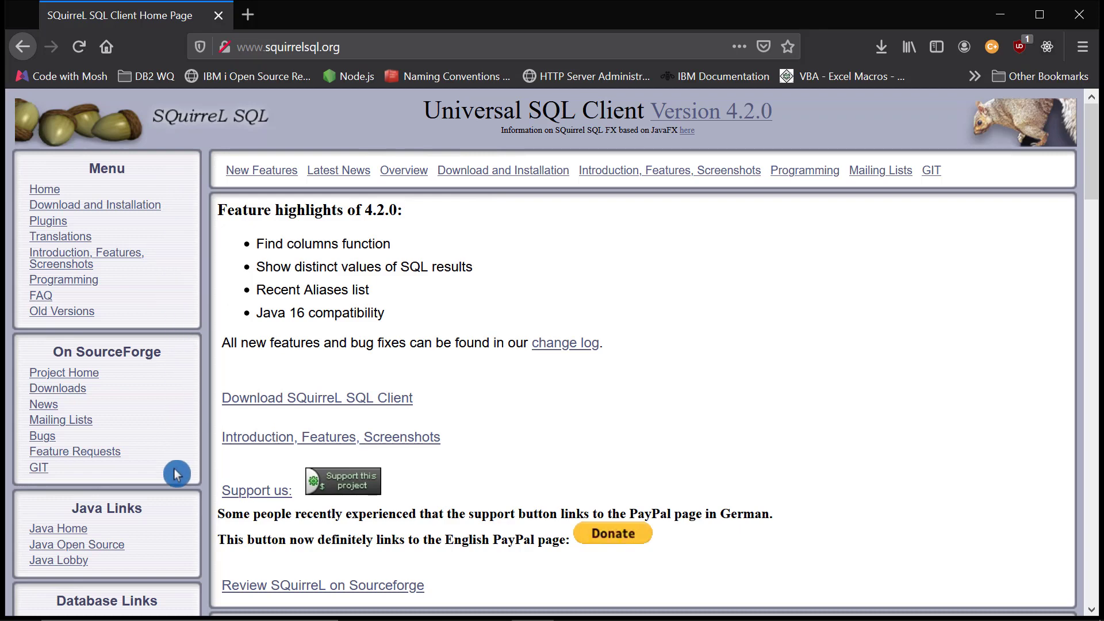
Look over the SQuirreL SQL home page and the plugins page, including the Data Import Plugin description.
scroll(177, 474, down, 2)
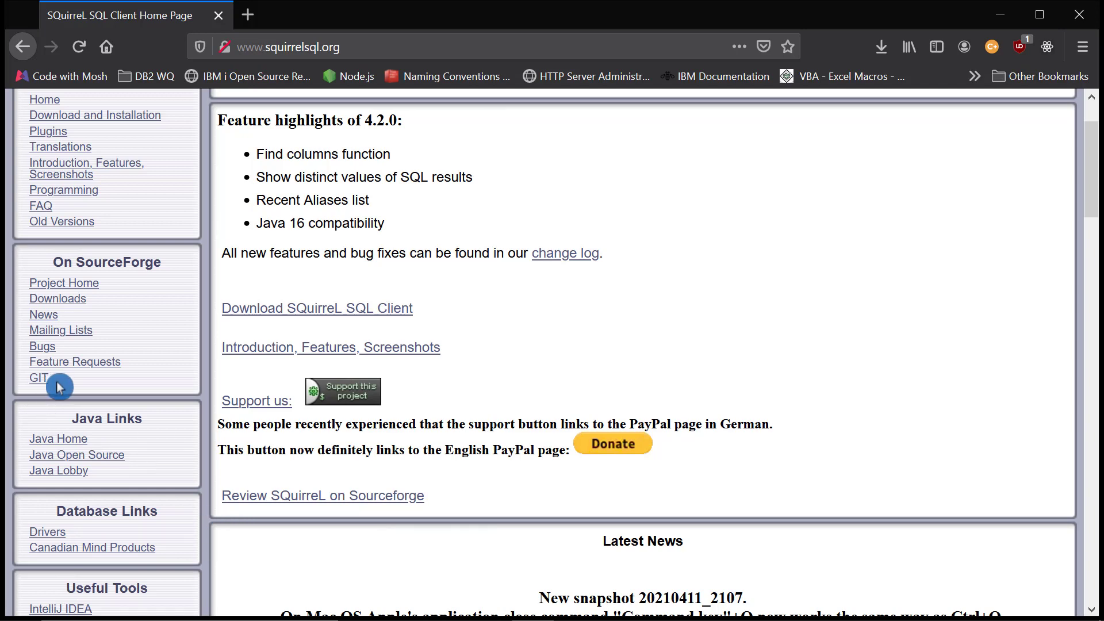
scroll(60, 387, down, 3)
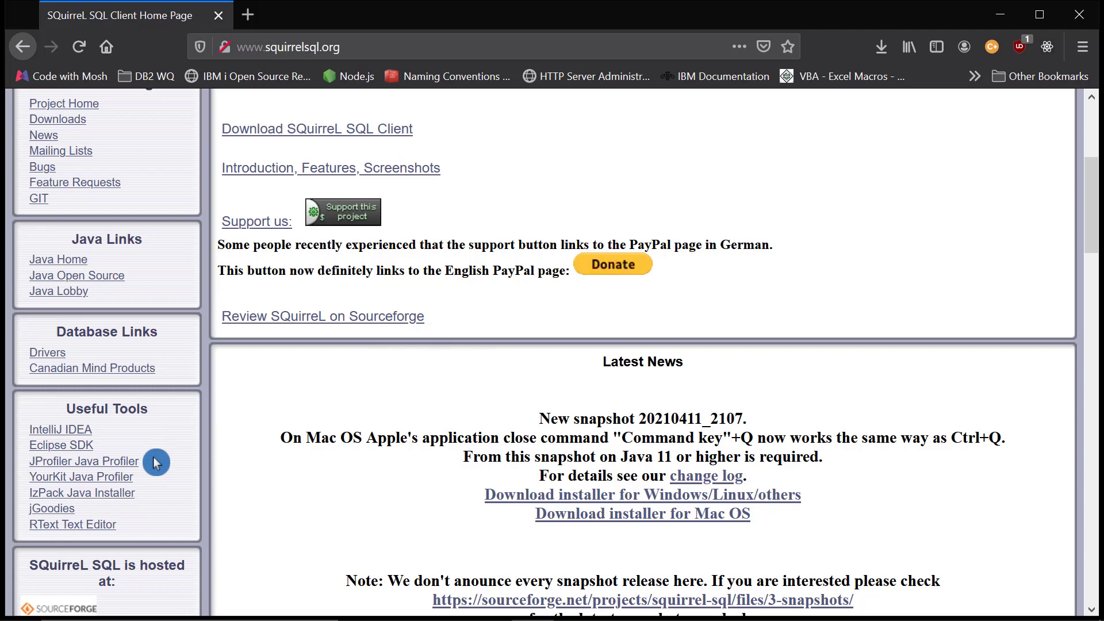
scroll(156, 373, up, 5)
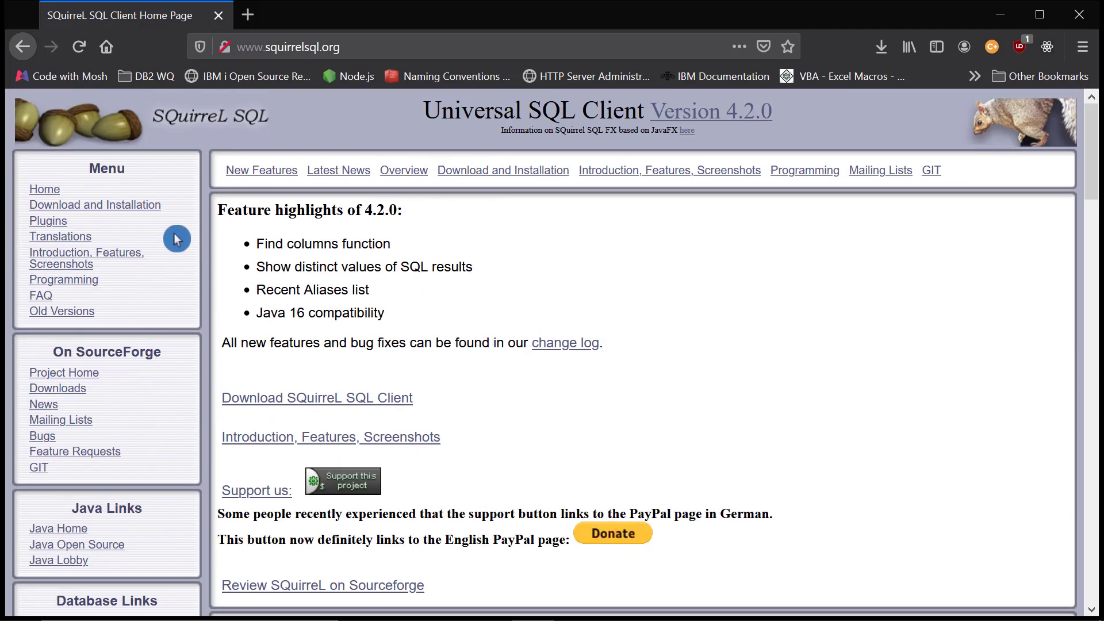
click(48, 221)
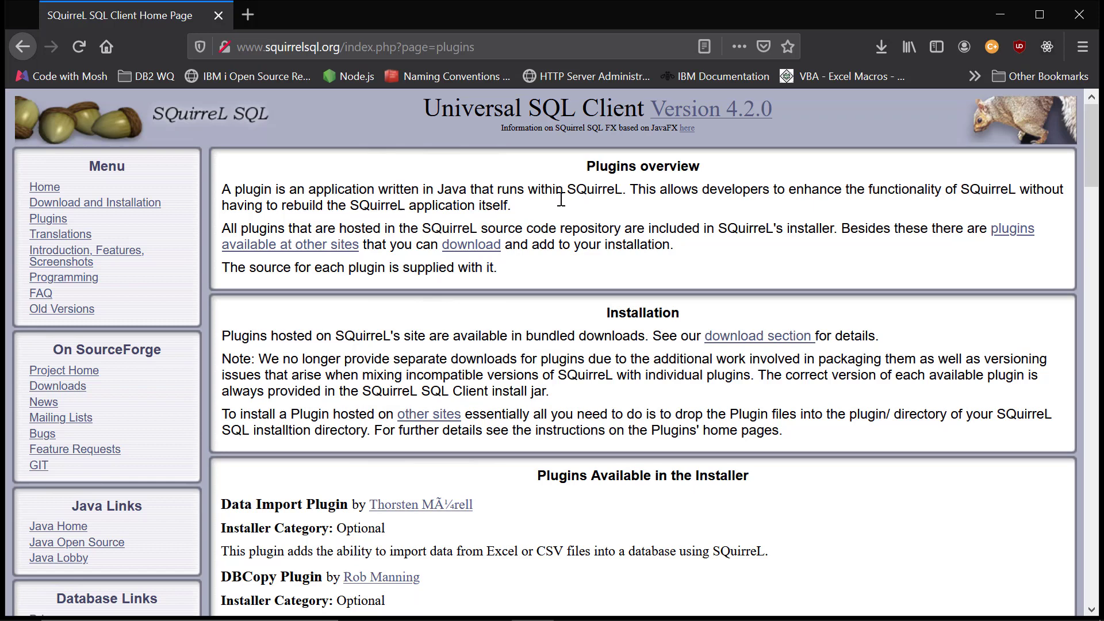
scroll(561, 198, down, 5)
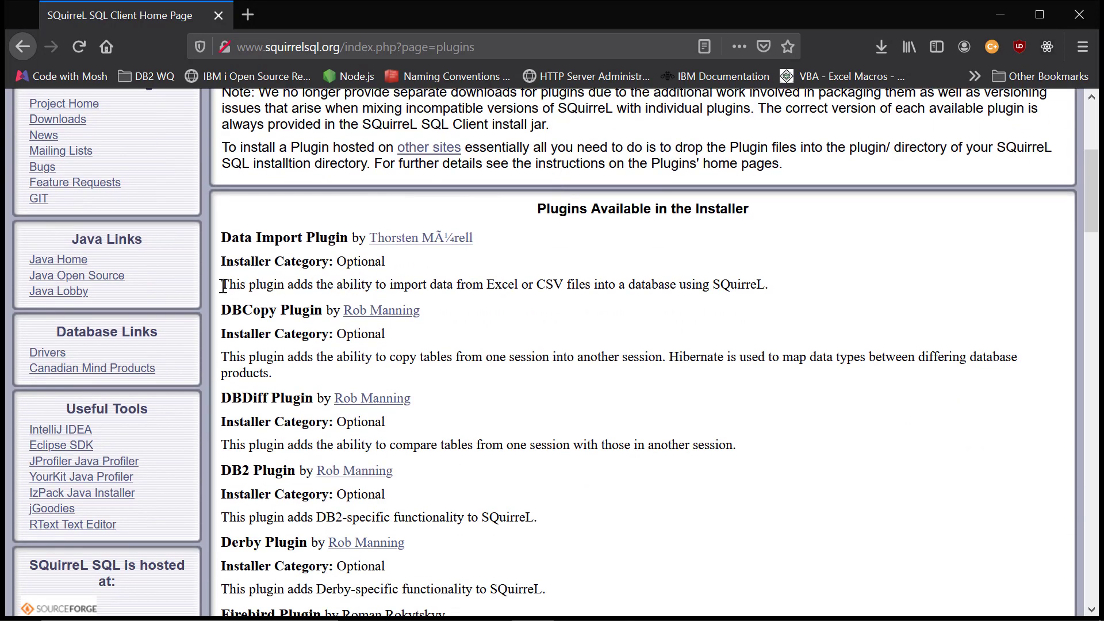
drag(221, 284, 796, 288)
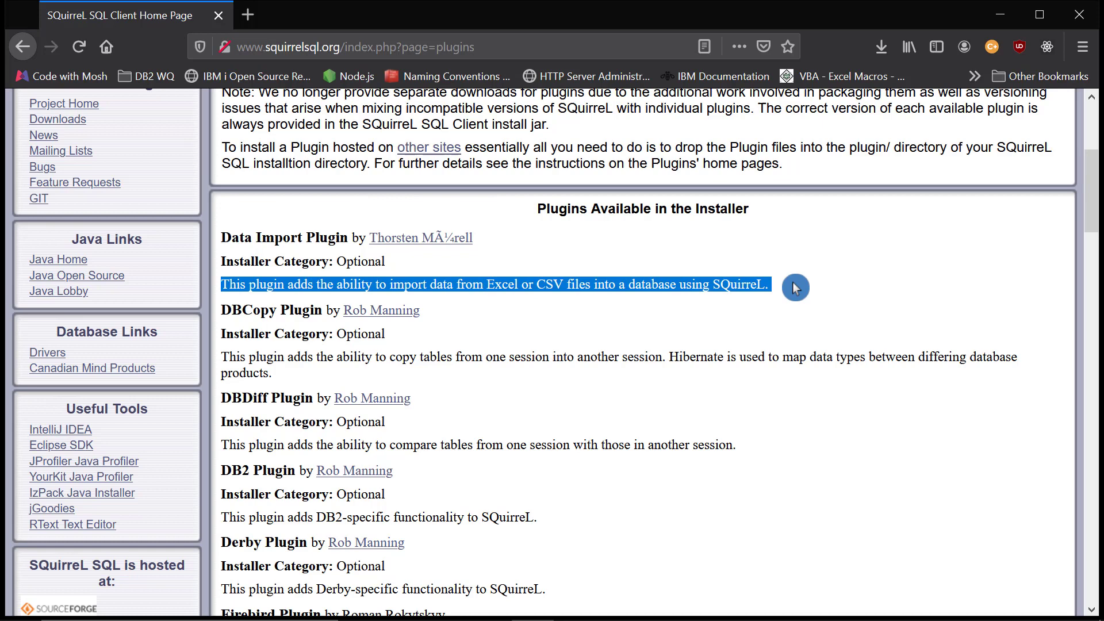
click(508, 334)
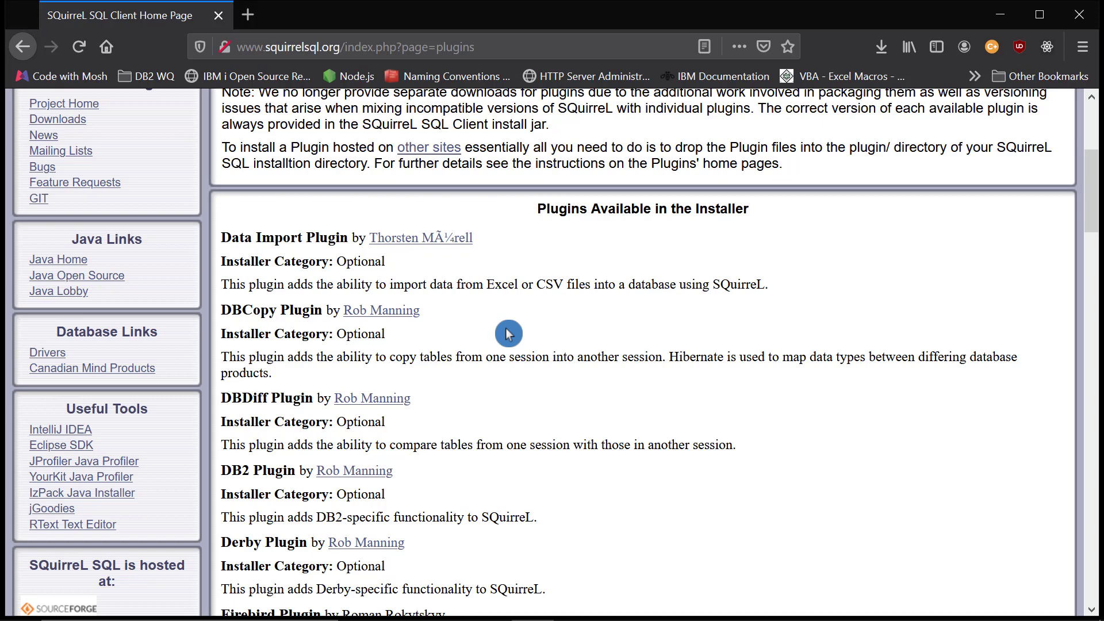
scroll(440, 323, up, 5)
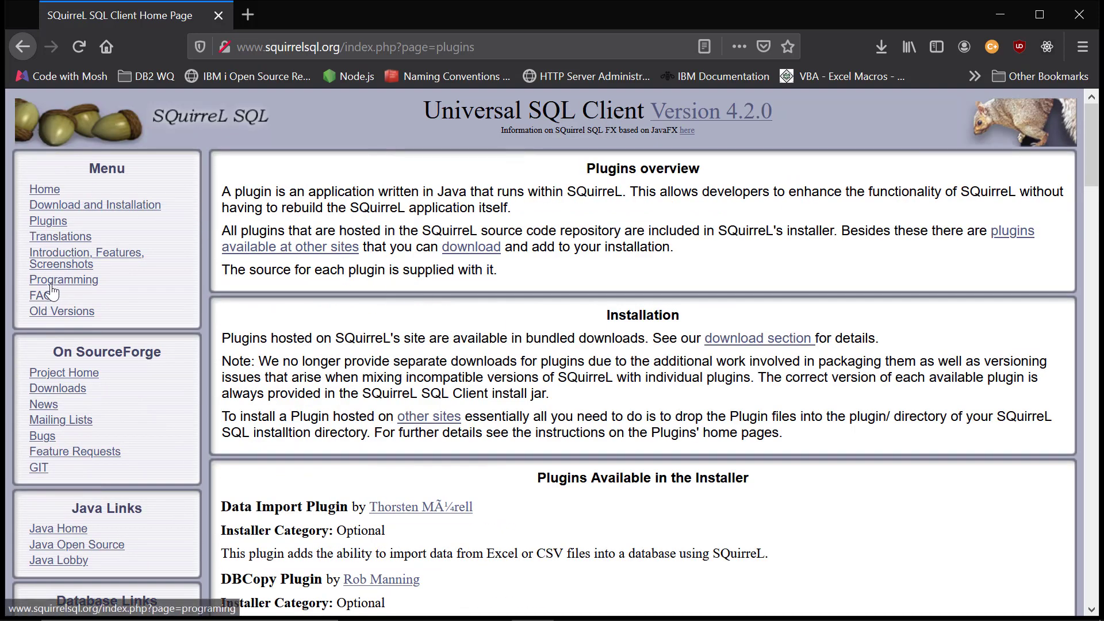
Download the SQuirreL 4.2.0 install jar for Windows/Linux/others from the download and installation section and save the file.
click(103, 209)
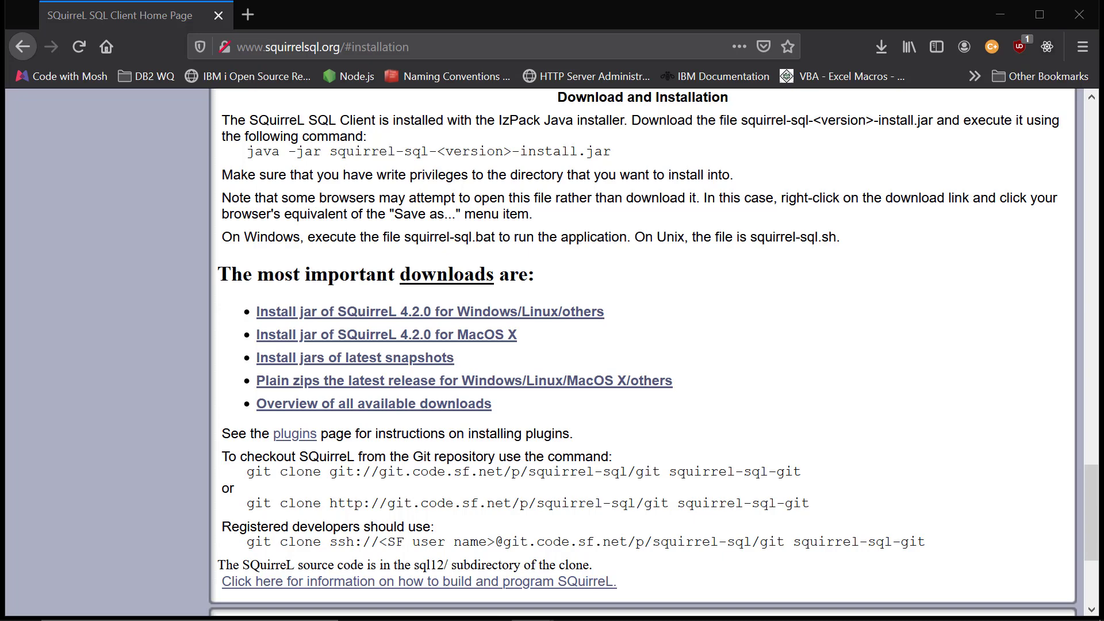
click(260, 314)
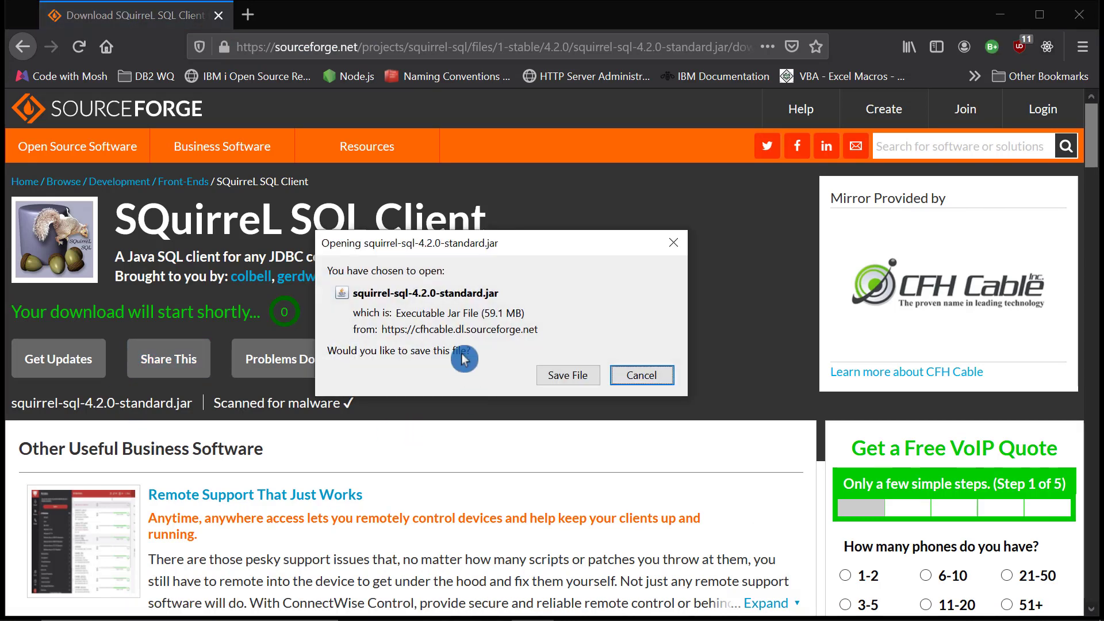
click(573, 377)
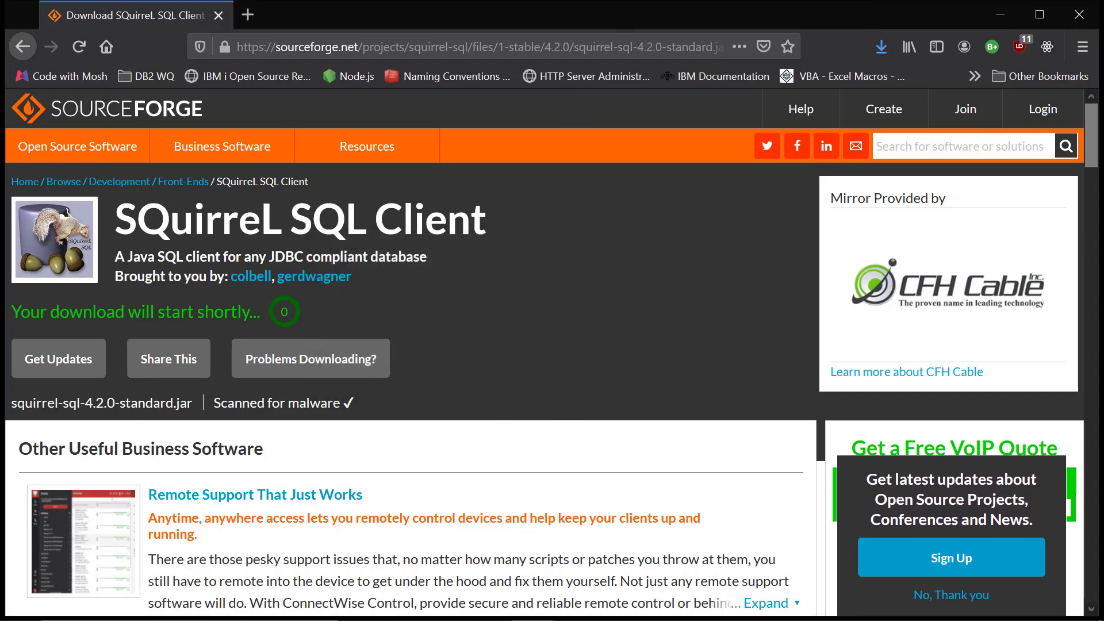
Launch the downloaded squirrel-sql-4.2.0-standard jar and allow the executable file to open.
click(880, 49)
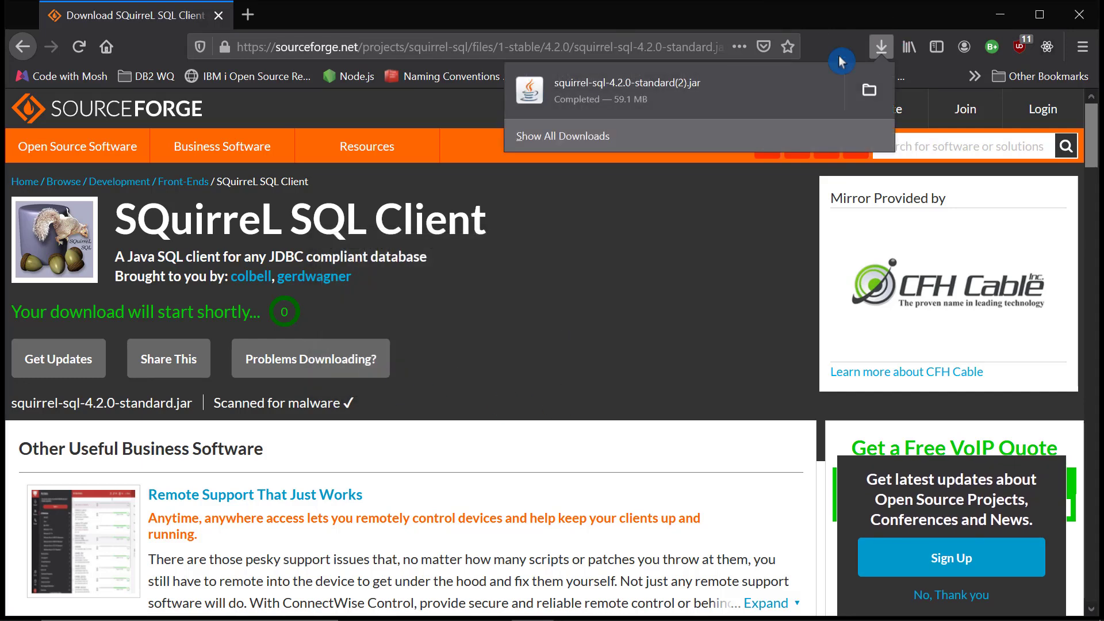
click(613, 97)
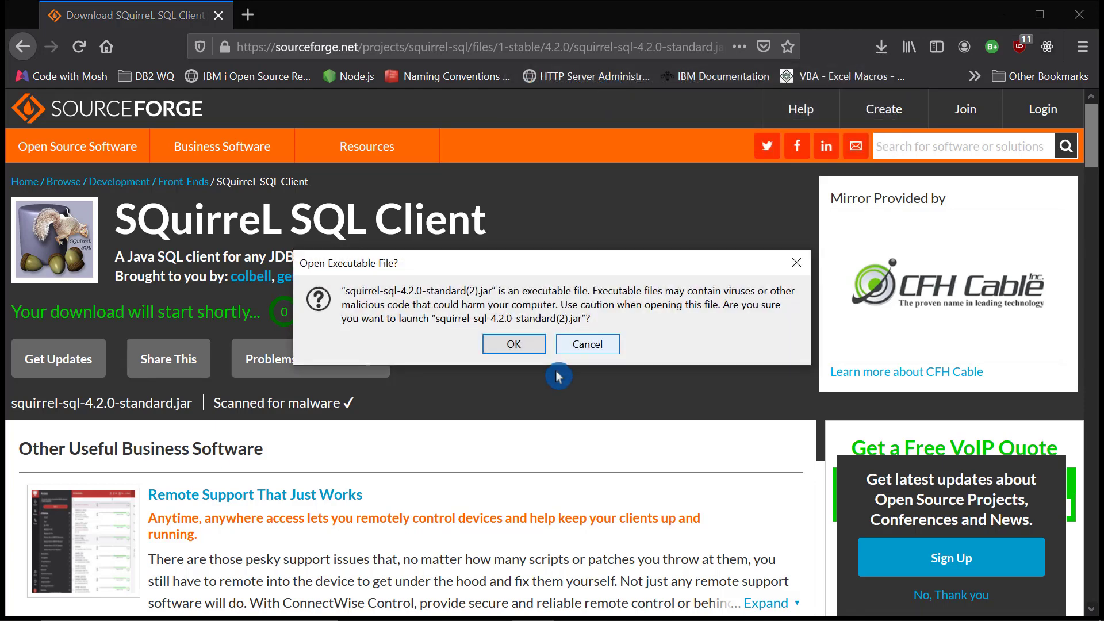
click(509, 344)
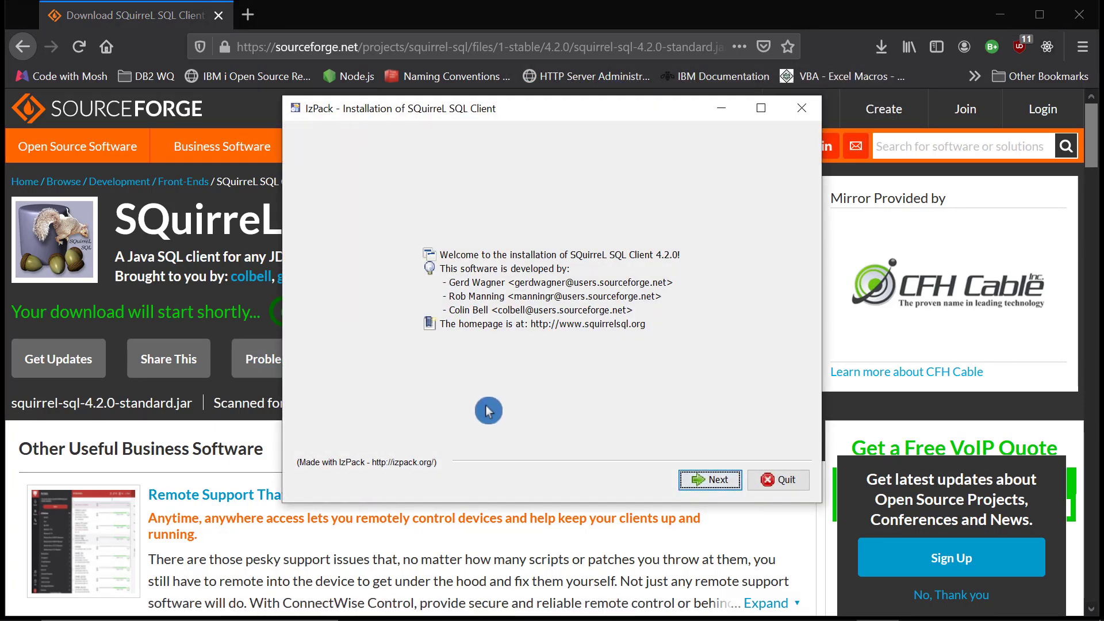
Pass the installer's welcome page, read the information on Java requirements and available plugins, and proceed to the installation path.
click(716, 480)
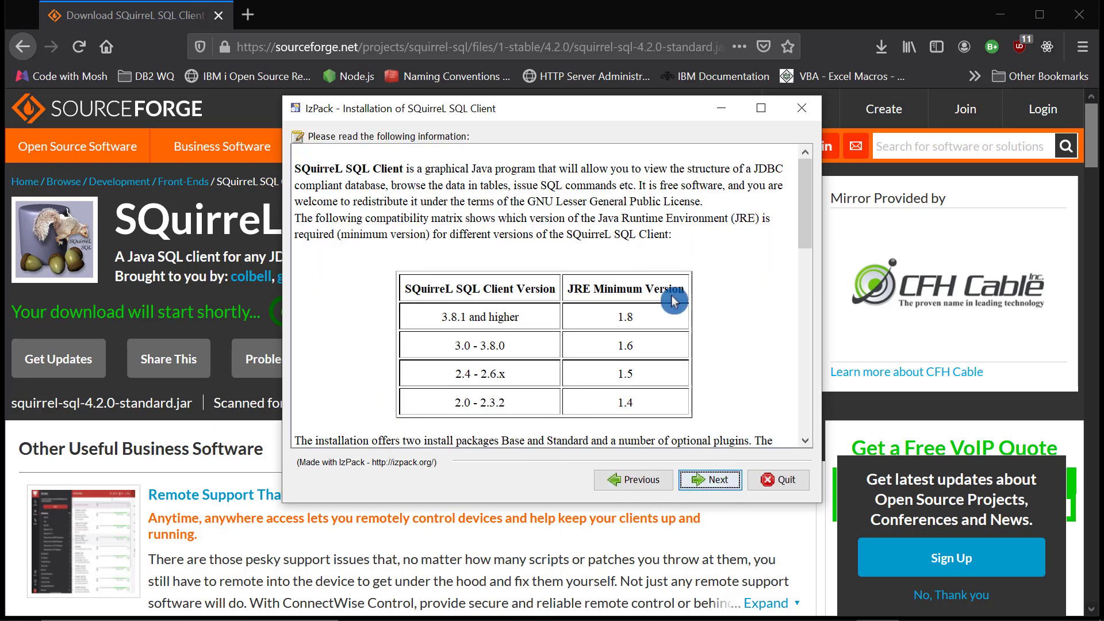
scroll(728, 357, down, 2)
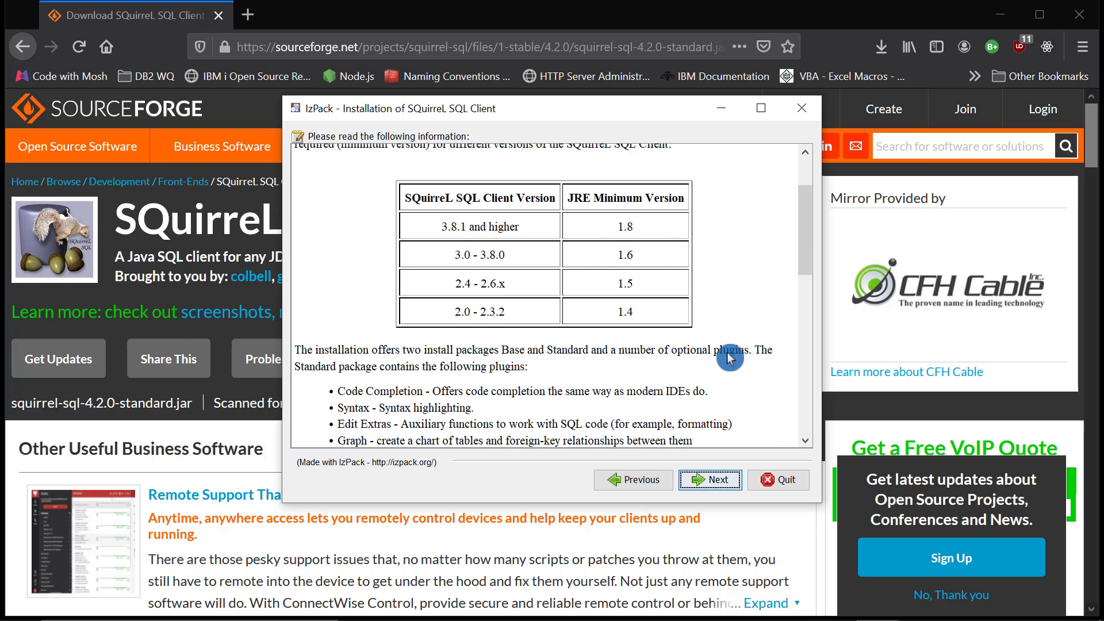
scroll(658, 345, down, 4)
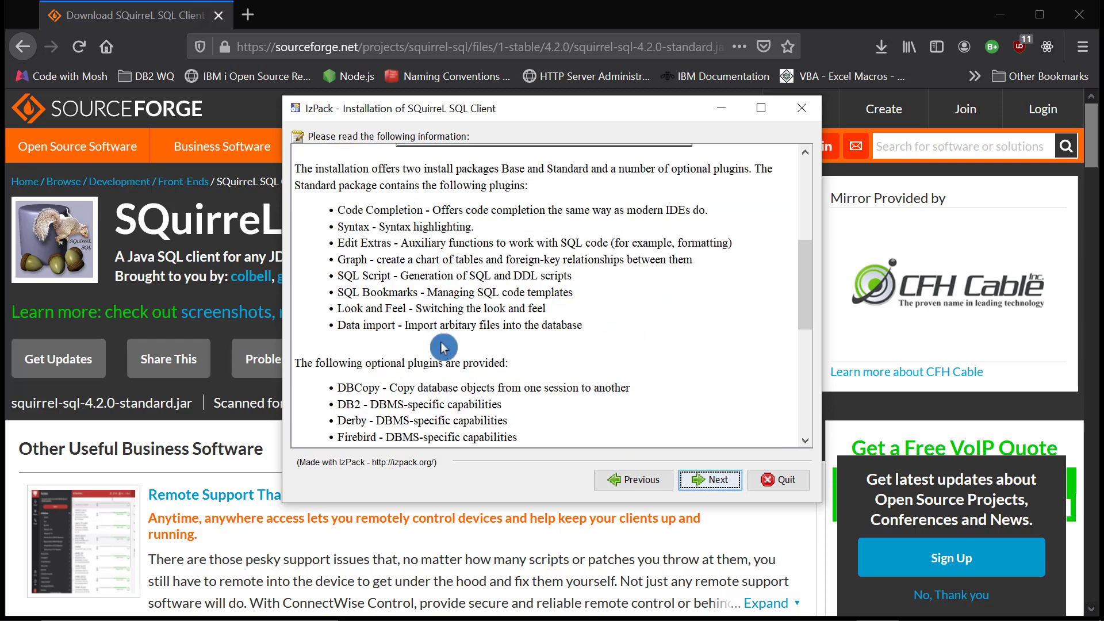
scroll(564, 357, down, 4)
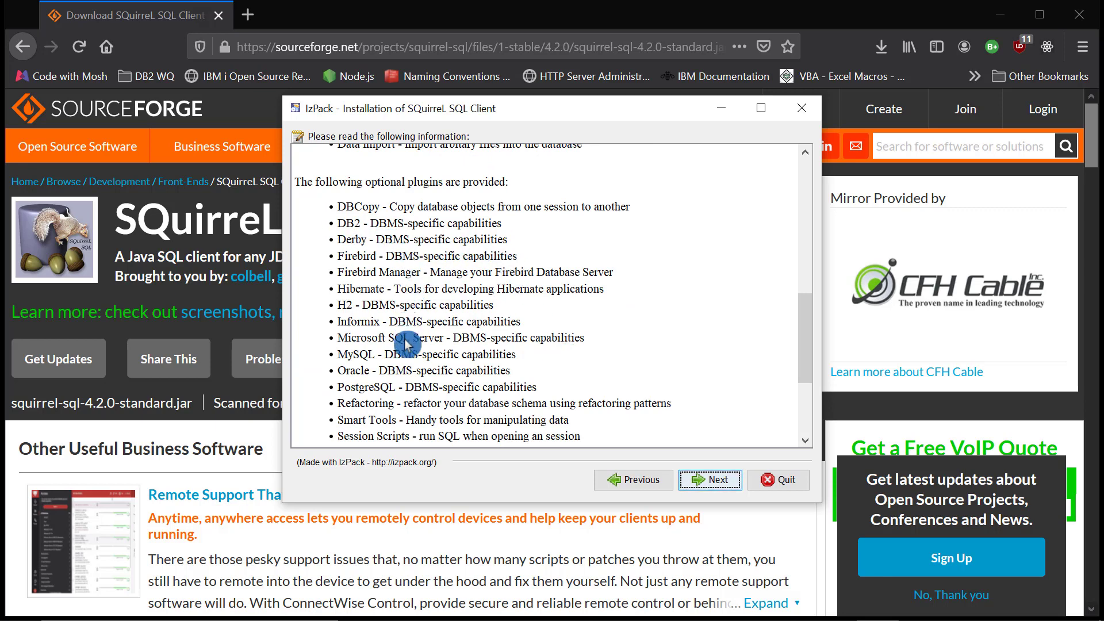
scroll(705, 342, down, 2)
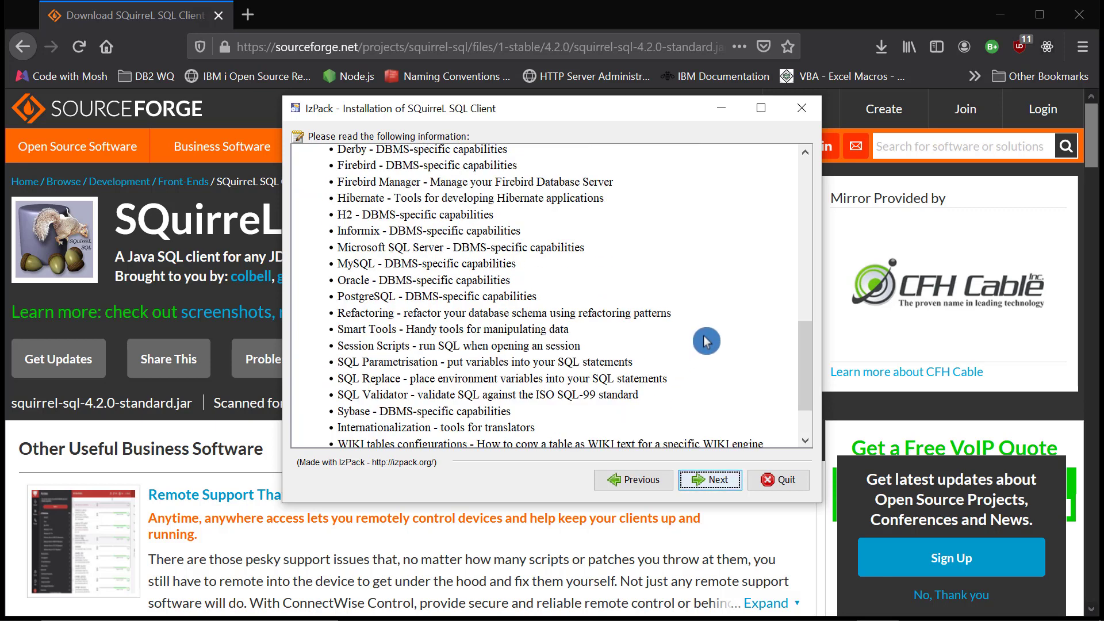
scroll(707, 341, down, 2)
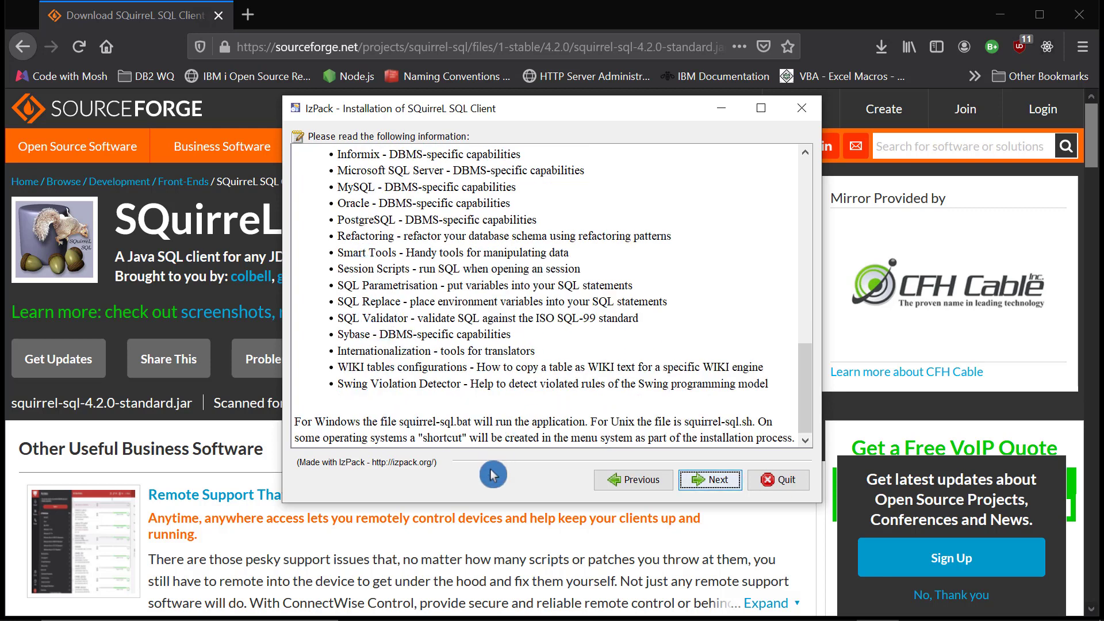
click(707, 480)
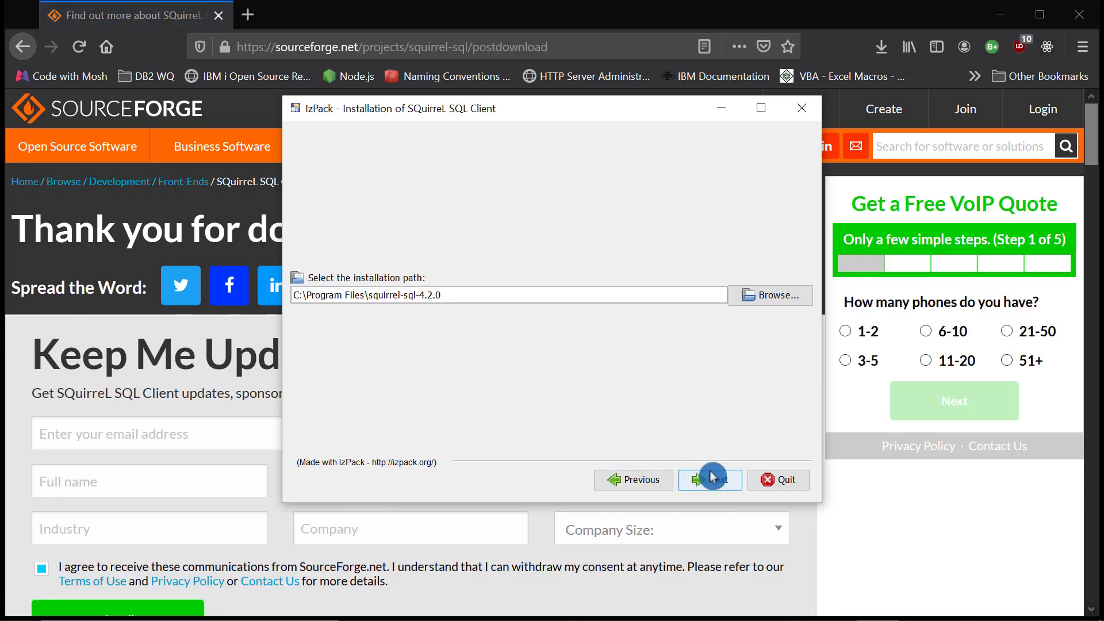
Try to install into the default Program Files folder, and try C:\squirrel-sql-4.2.0 as the installation path instead.
click(714, 486)
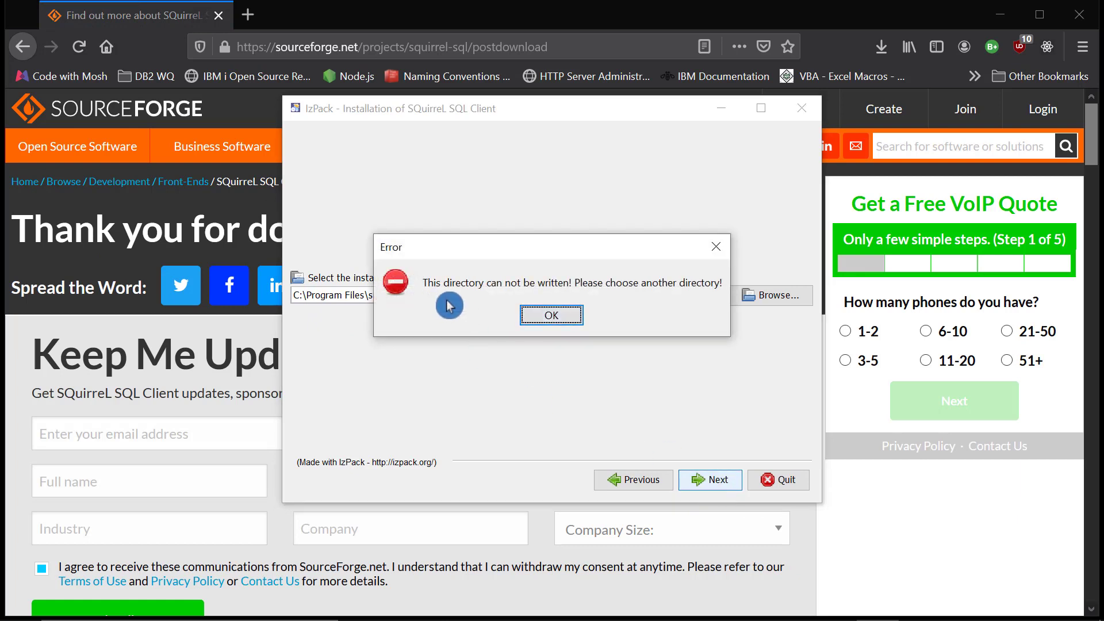
click(563, 318)
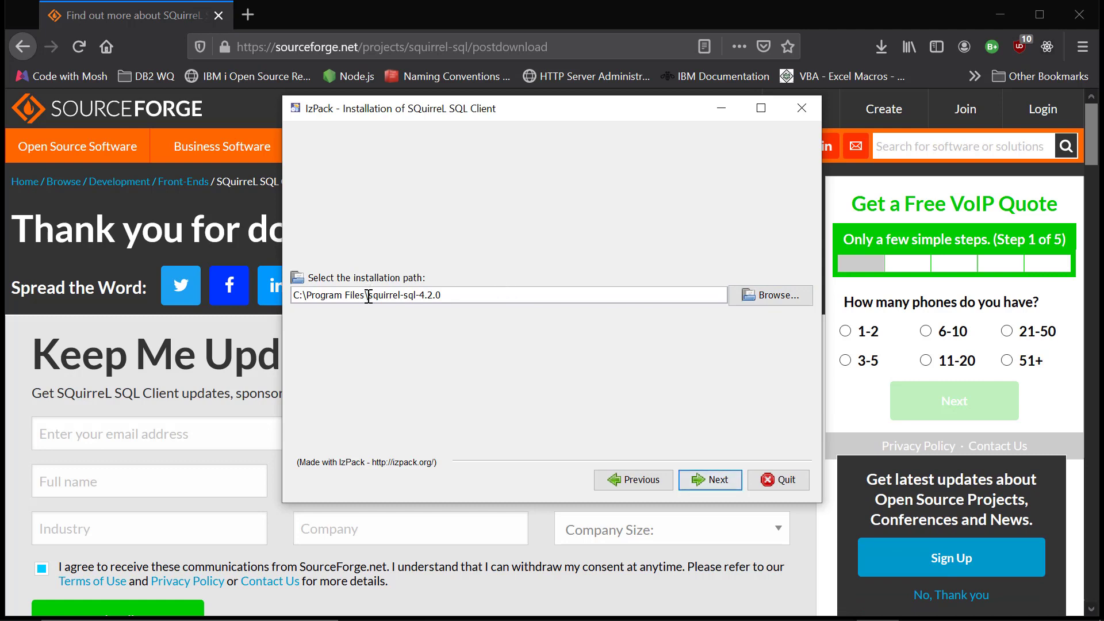
key(BackSpace)
key(BackSpace)
key(BackSpace)
key(BackSpace)
key(BackSpace)
key(BackSpace)
key(BackSpace)
key(BackSpace)
key(BackSpace)
key(BackSpace)
key(BackSpace)
key(BackSpace)
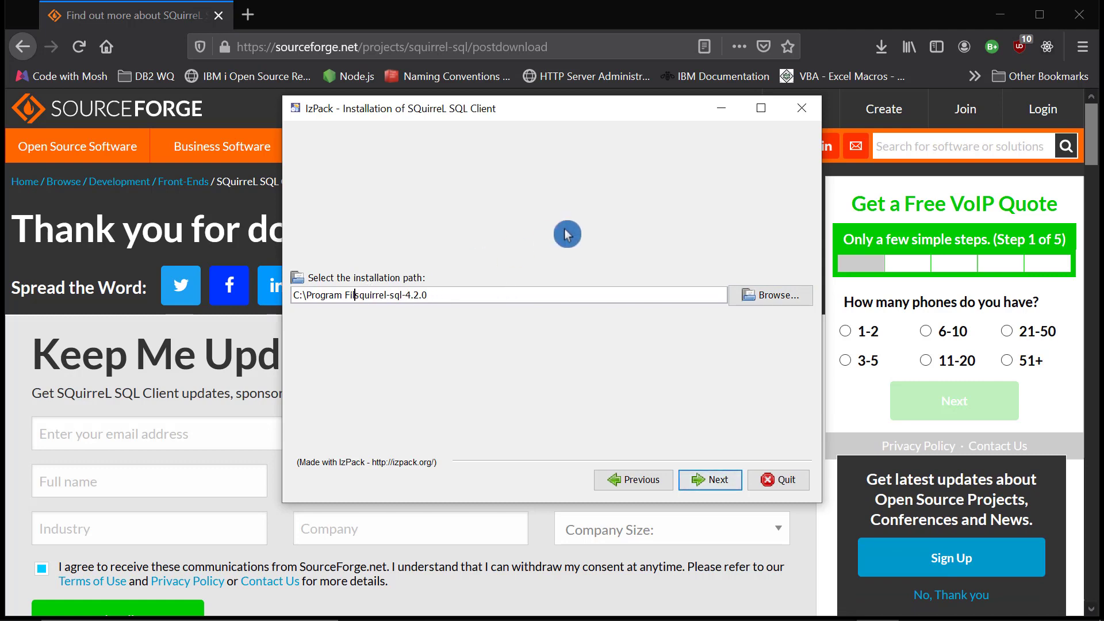
key(BackSpace)
key(BackSpace)
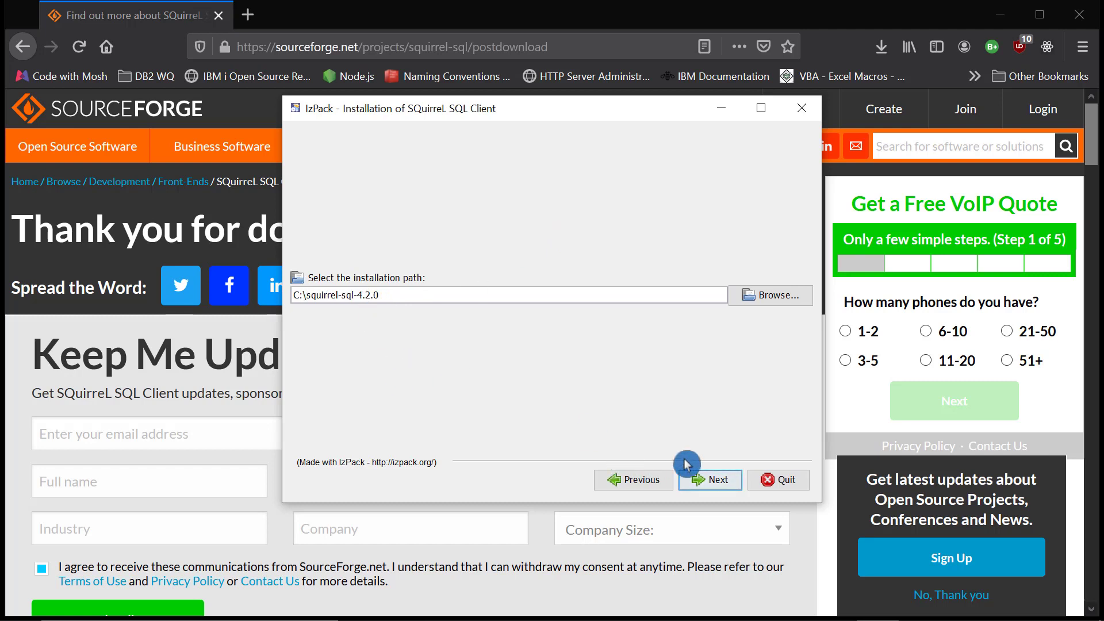
click(718, 485)
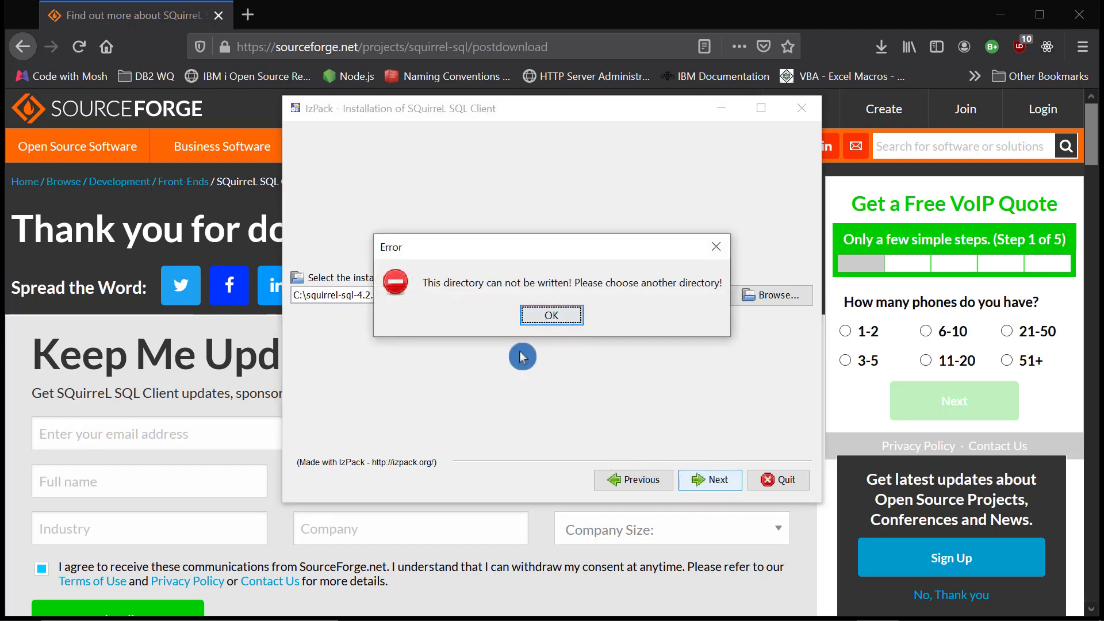
click(548, 316)
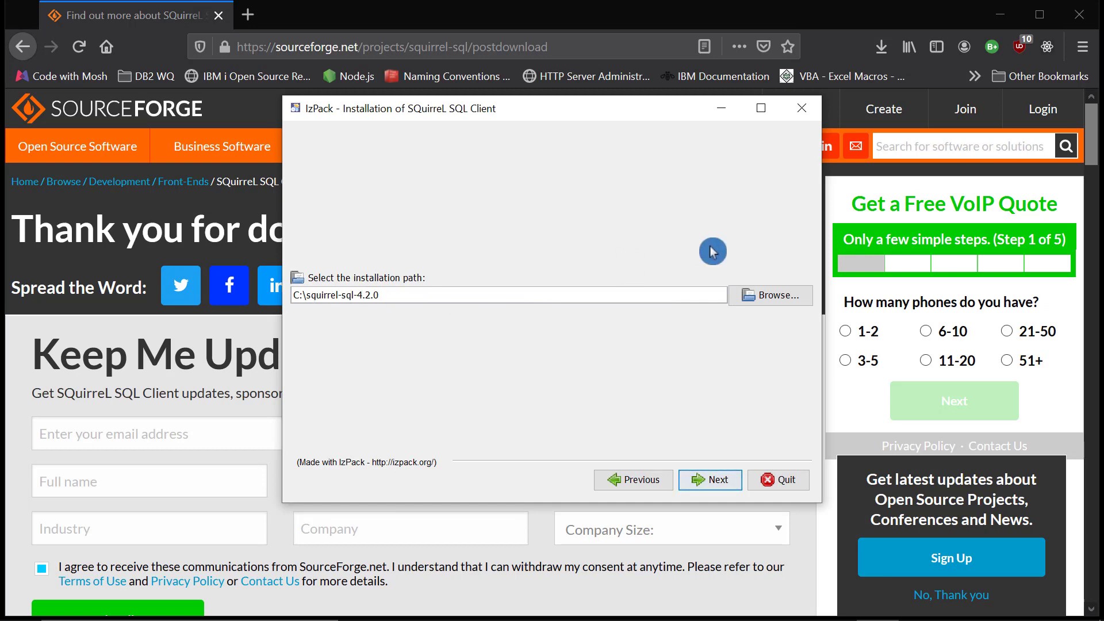
Set the installation path to the existing squirrel-sql-4.2.0 folder in Documents and agree to overwrite its files.
click(769, 296)
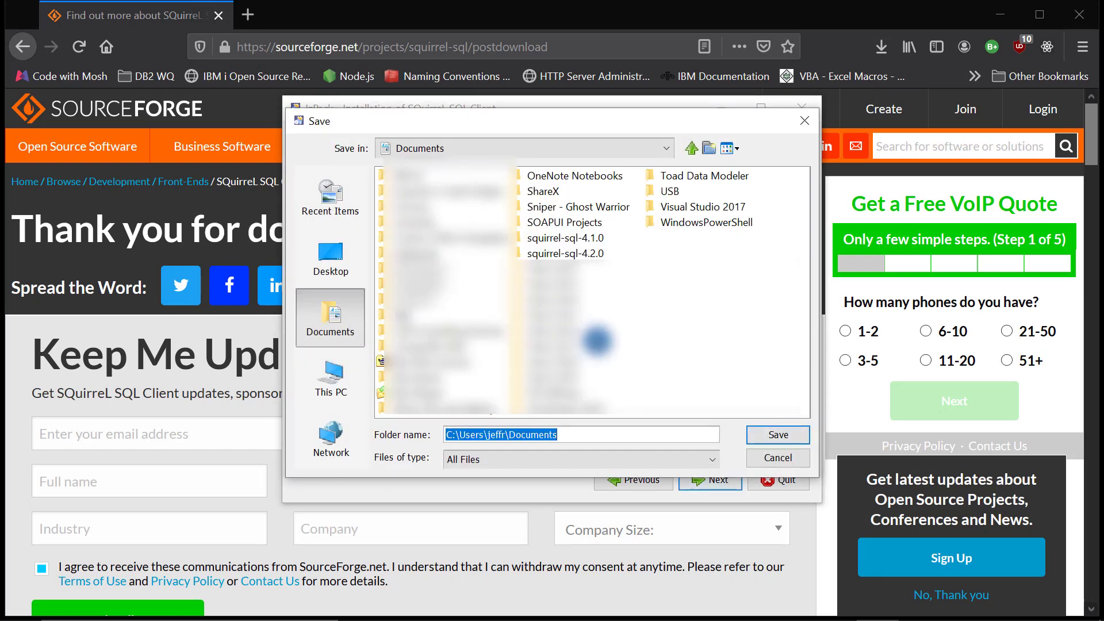
click(566, 253)
click(786, 436)
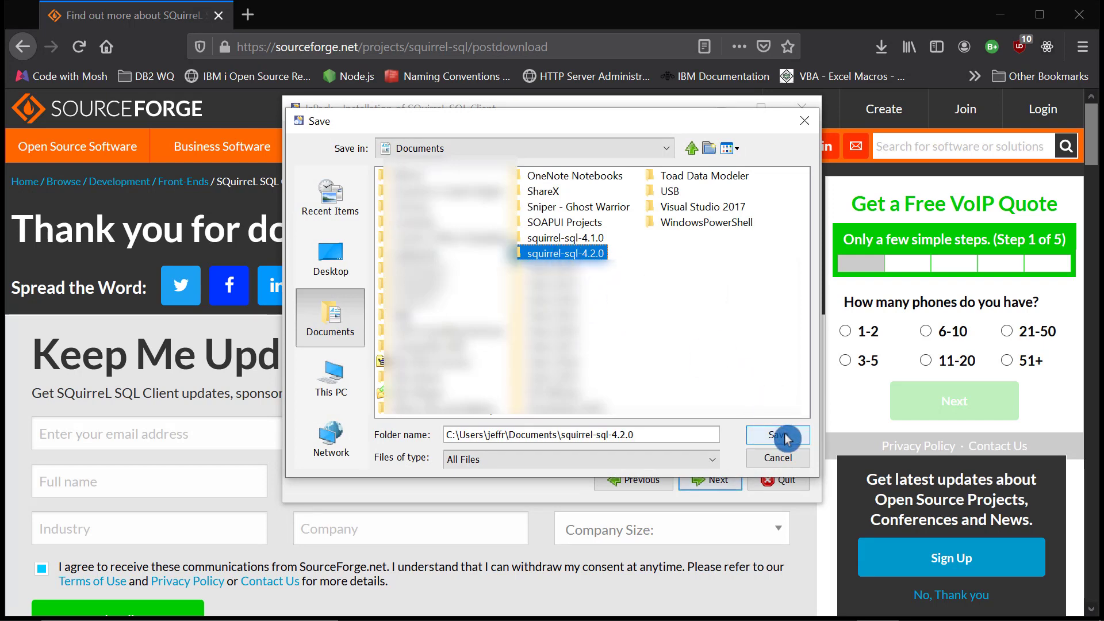
click(786, 436)
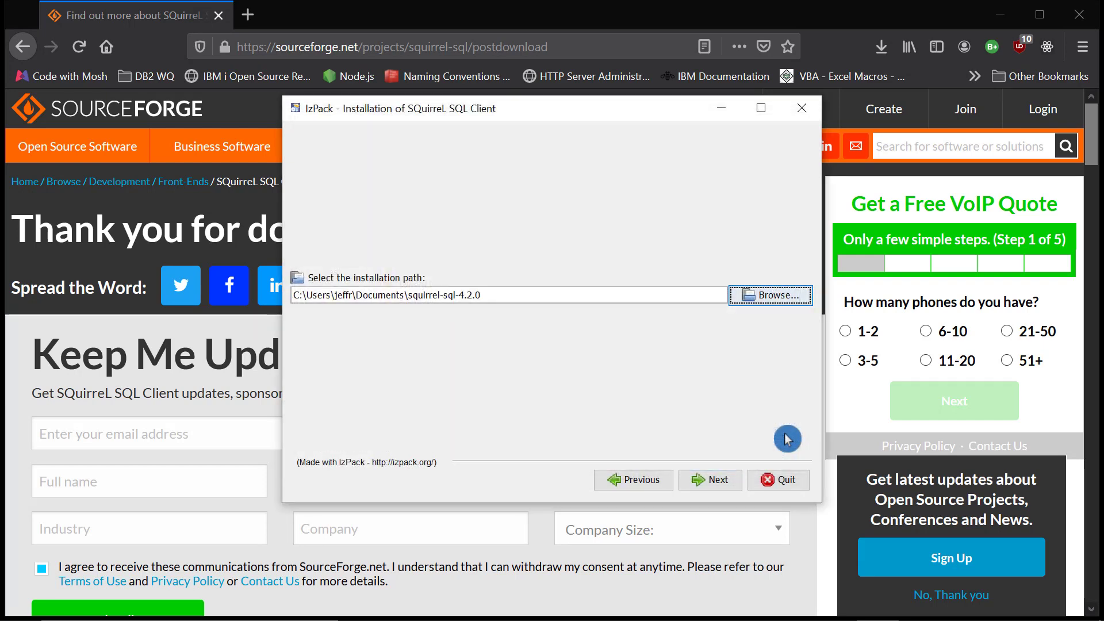
click(720, 481)
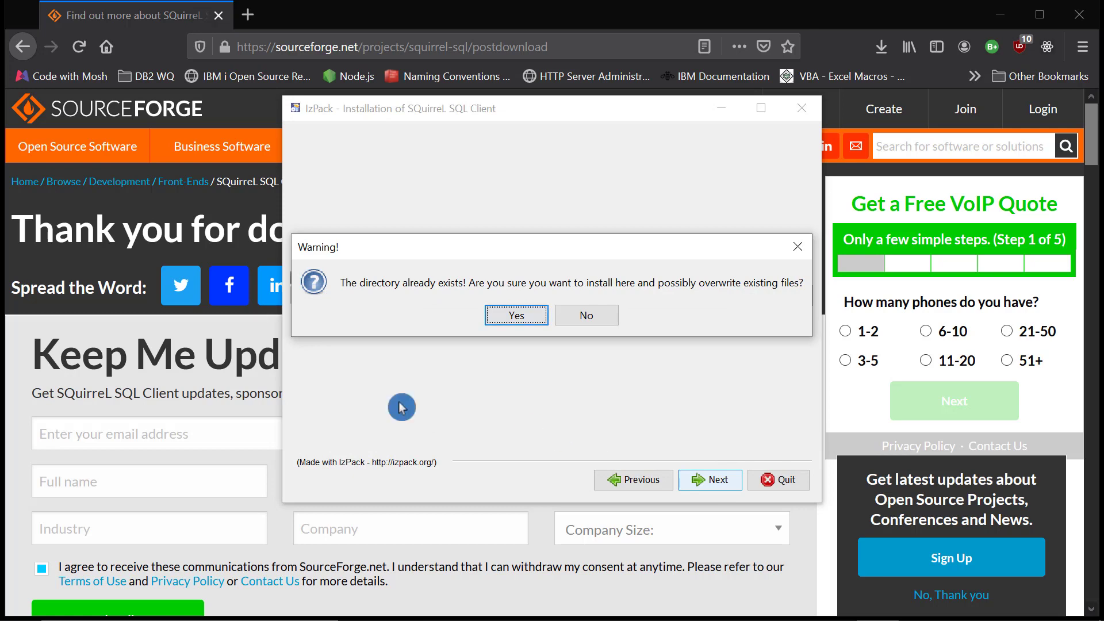
click(515, 315)
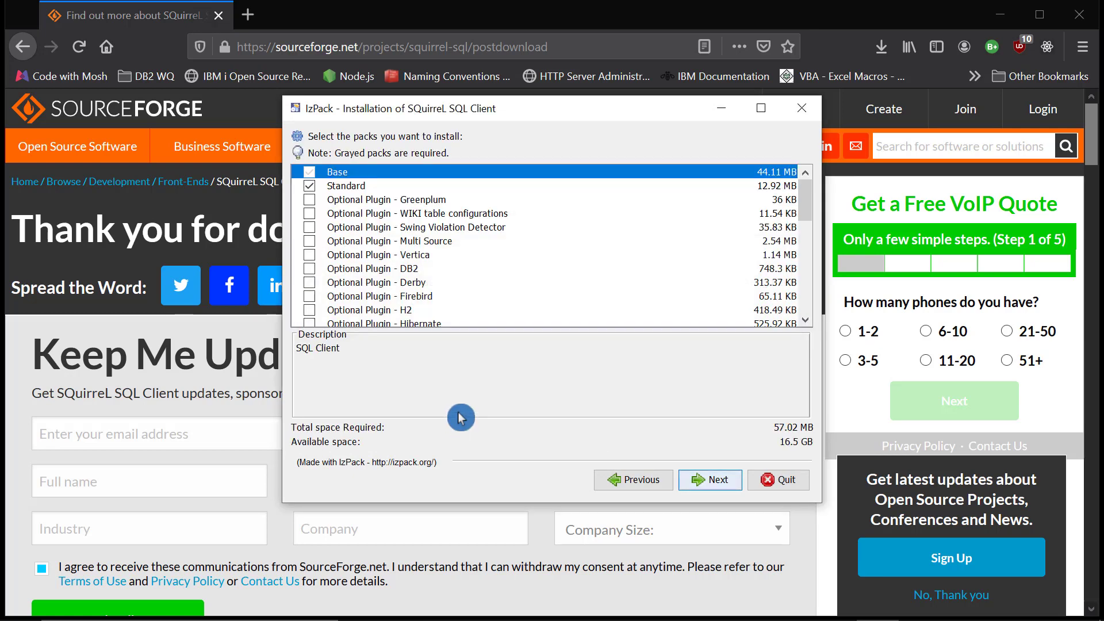
Include the optional Greenplum, WIKI table configurations, Swing Violation Detector, Multi Source, Vertica and DB2 plugins in the installation.
click(310, 199)
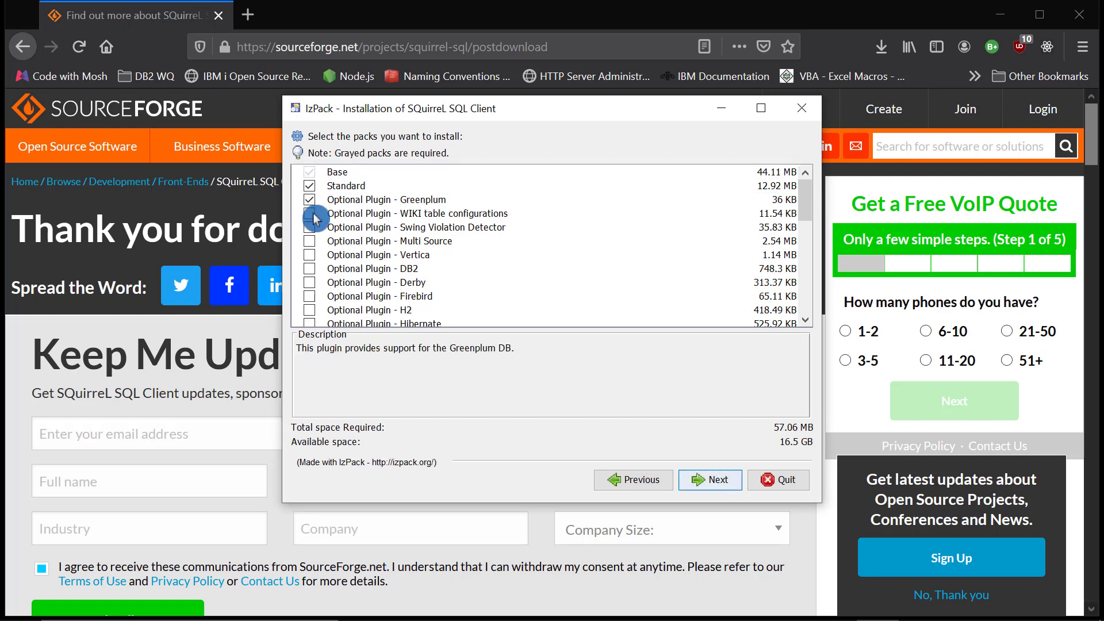
click(310, 213)
click(310, 227)
click(310, 241)
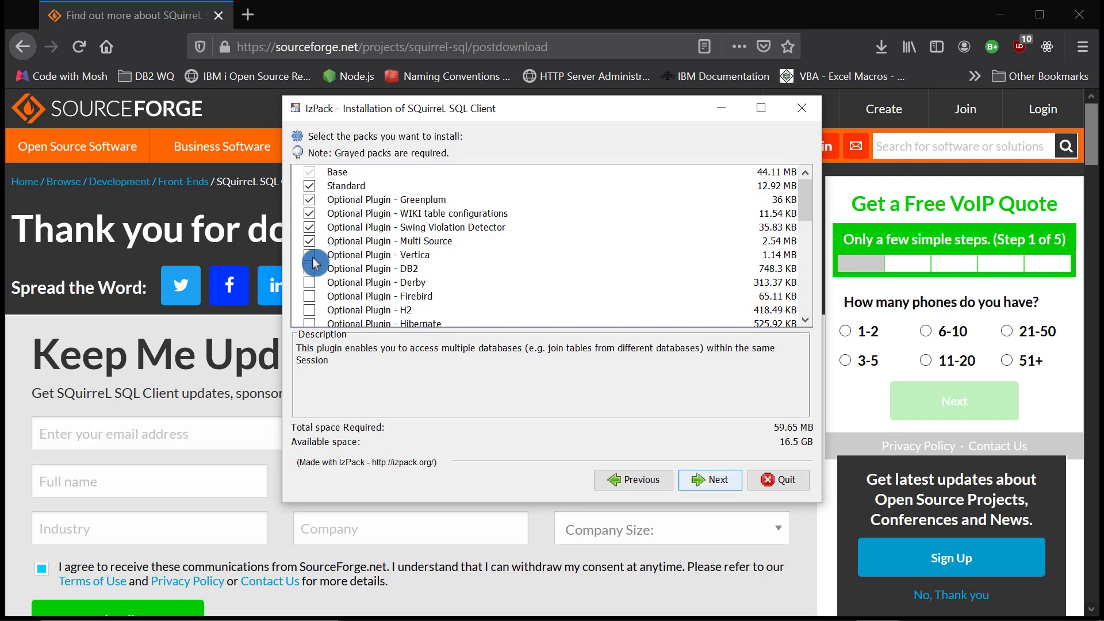
click(310, 255)
click(310, 269)
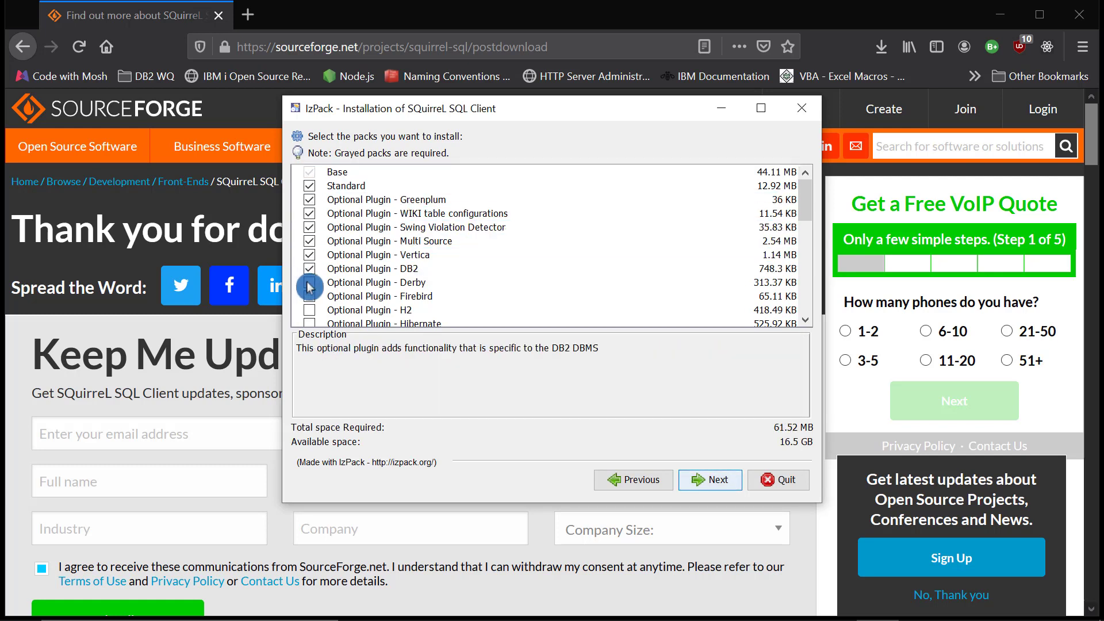
Include the optional Derby, Firebird, H2 and Hibernate plugins in the installation.
click(310, 281)
click(313, 297)
click(311, 310)
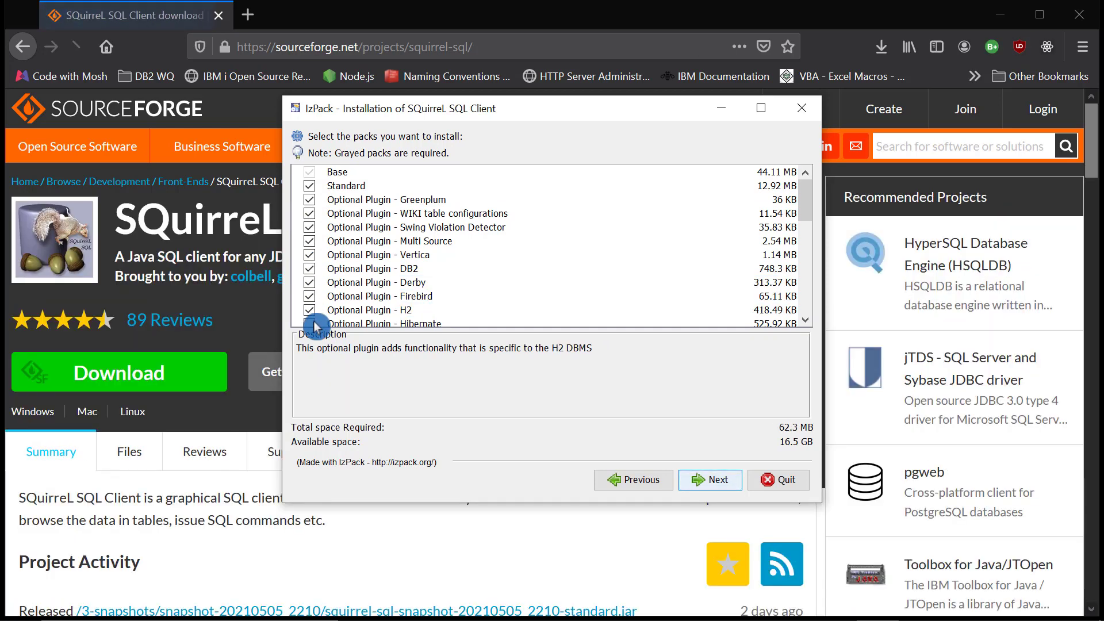
click(318, 323)
scroll(361, 286, down, 2)
click(309, 242)
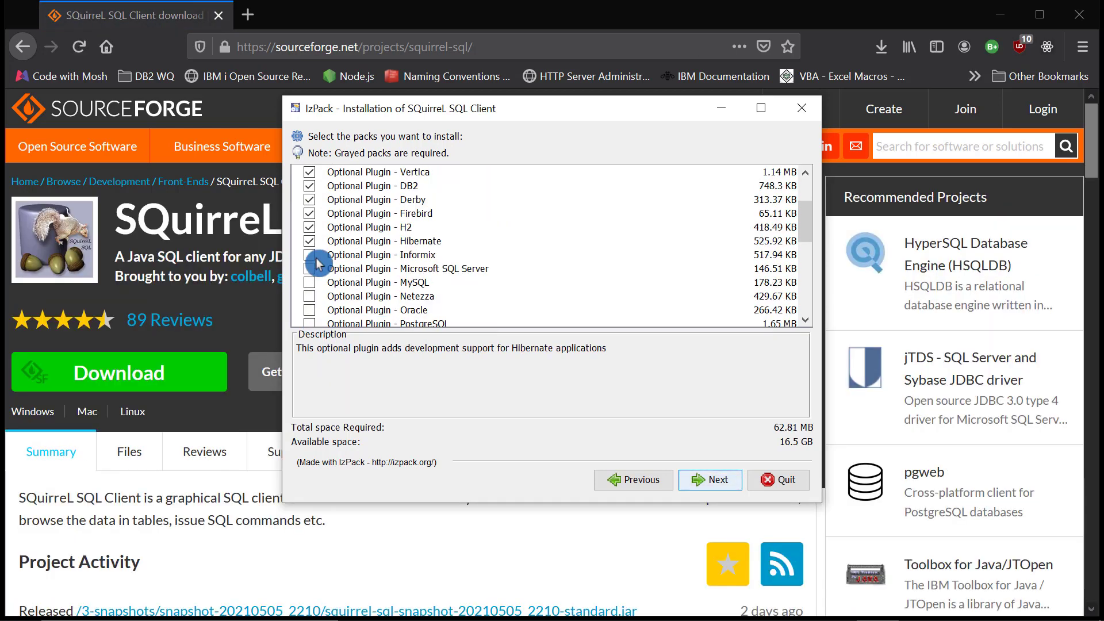
Include the optional Informix, Microsoft SQL Server, MySQL, Netezza, Oracle and PostgreSQL plugins in the installation.
click(311, 257)
click(310, 268)
click(311, 282)
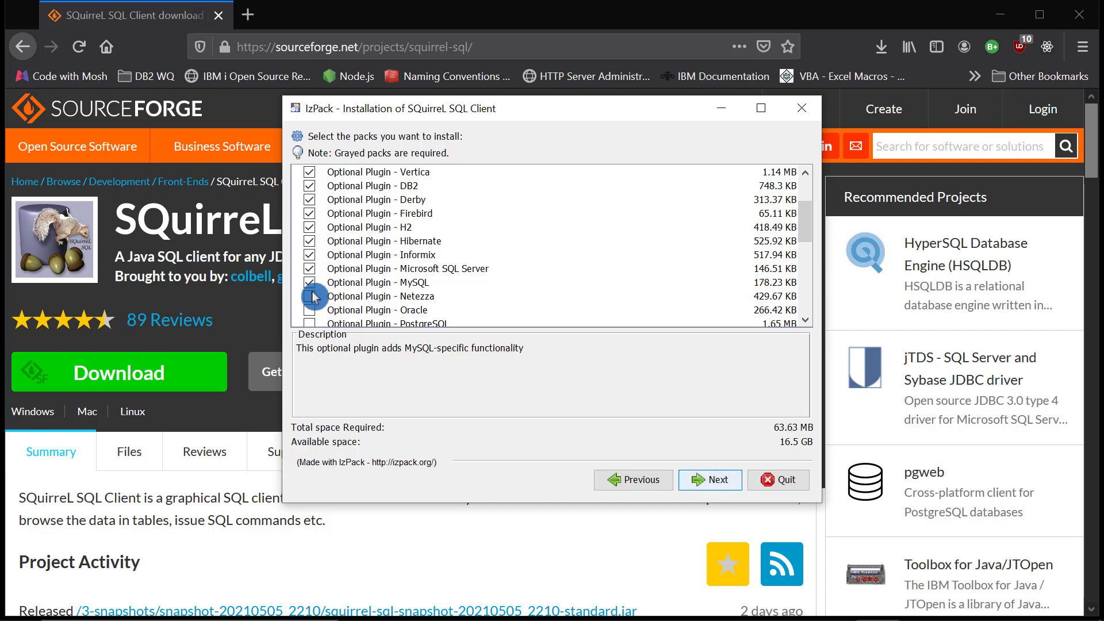
click(311, 297)
click(310, 310)
click(310, 323)
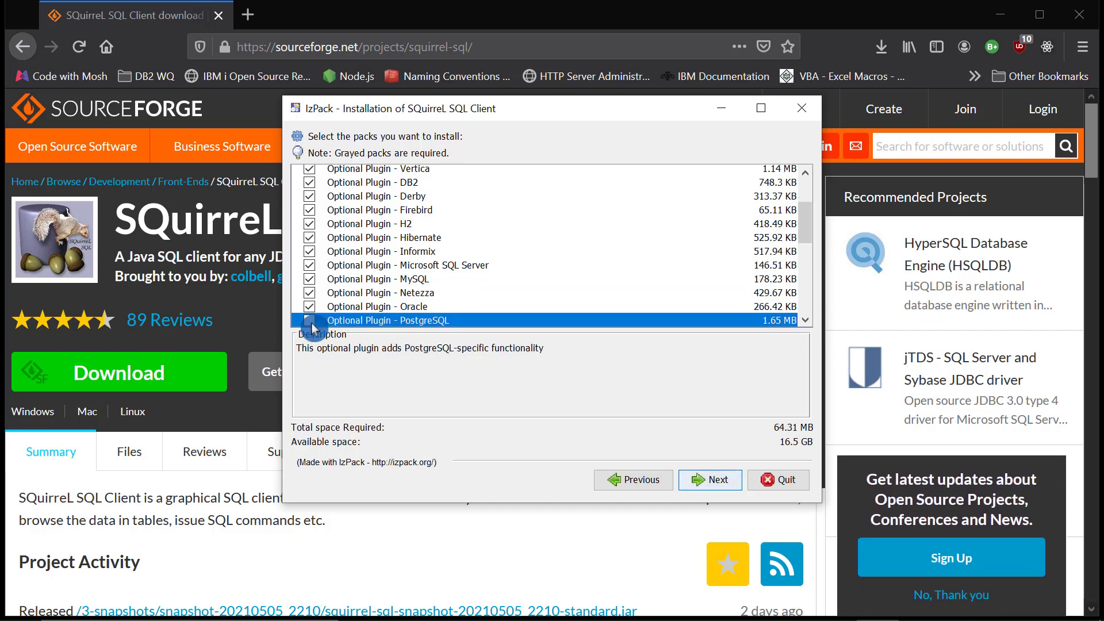
Include the optional Session Scripts, Smart Tools, SQL Parametrisation, SQL Replace and SQL Validator plugins in the installation.
scroll(356, 280, down, 1)
scroll(358, 281, down, 1)
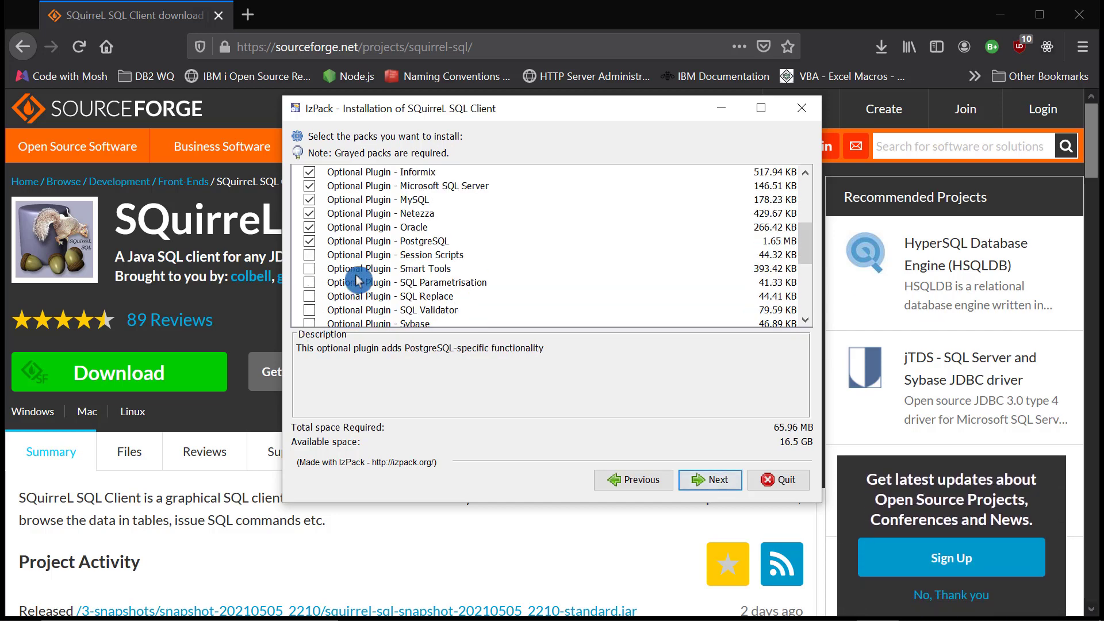
click(310, 256)
click(310, 268)
click(311, 283)
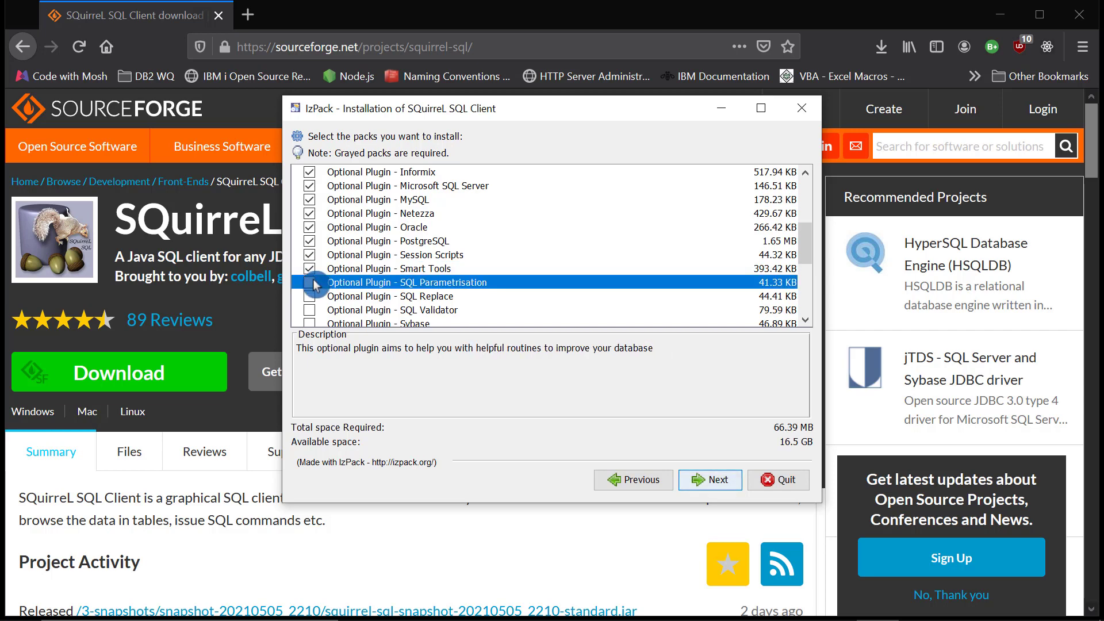
click(311, 297)
click(310, 310)
Include the optional Sybase and Internationalization plugins, leaving the Brazilian Portuguese translation out of the installation.
scroll(337, 256, down, 2)
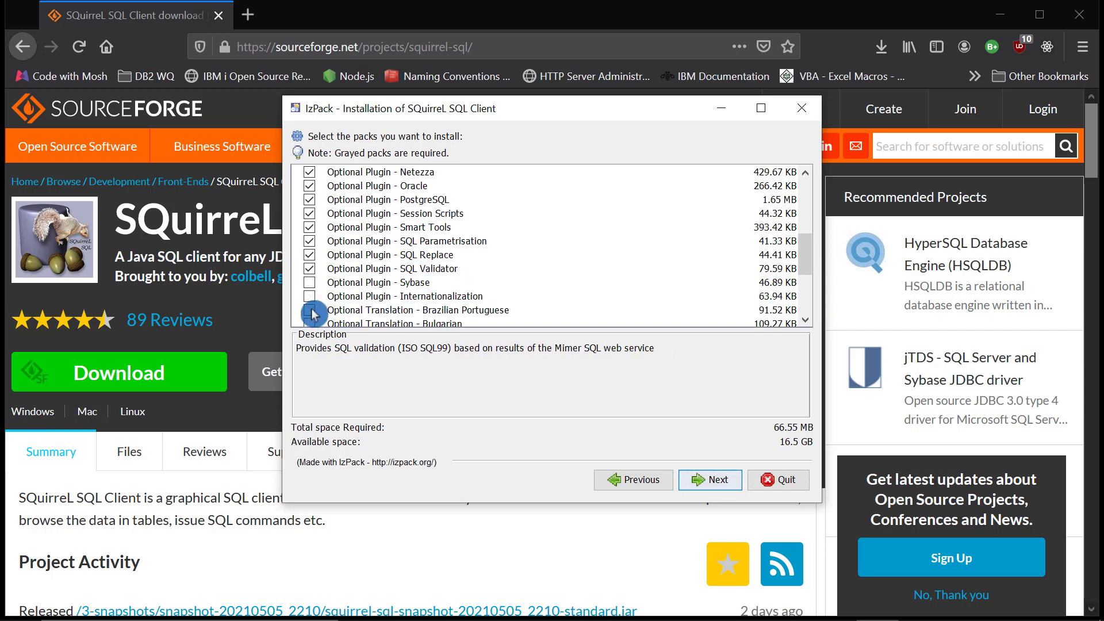
click(309, 241)
click(310, 254)
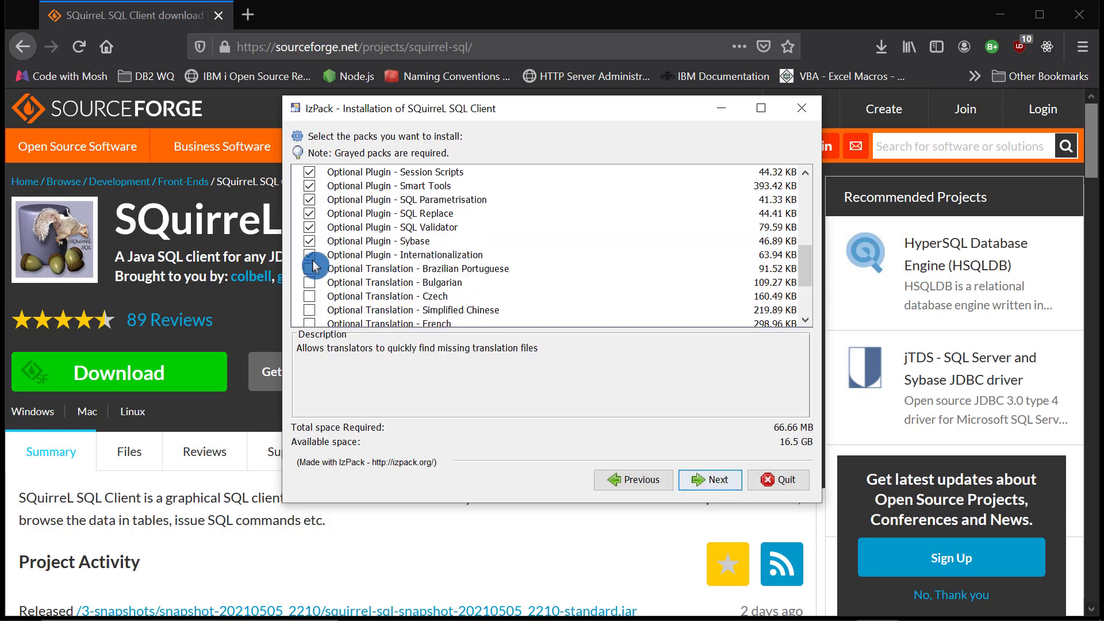
click(309, 269)
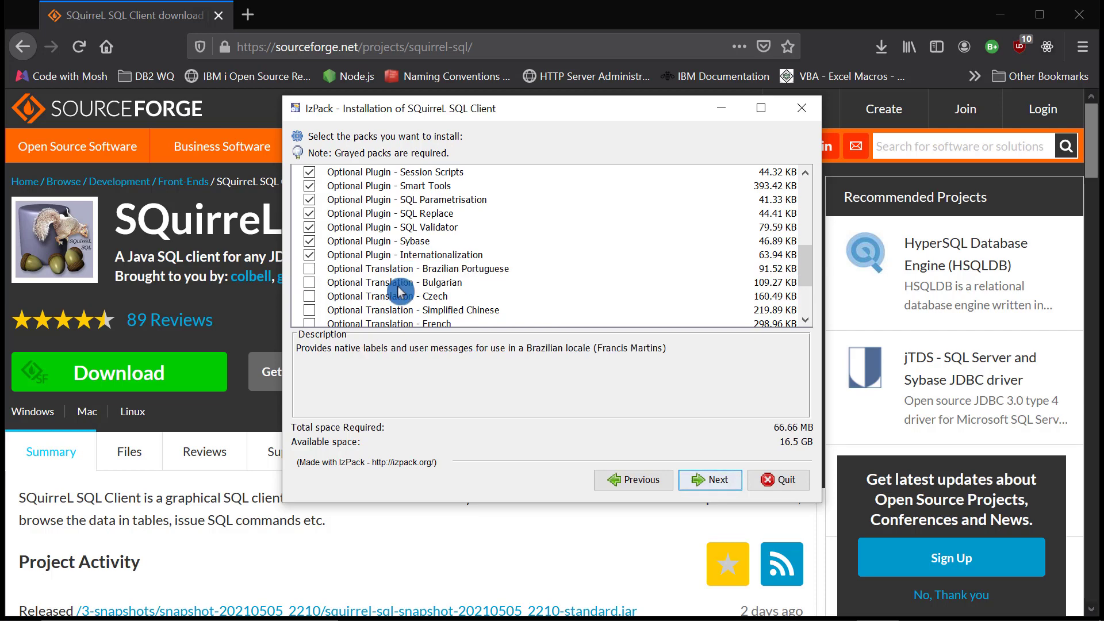
Install the selected packs without translations, accept Start-Menu shortcuts for the current user, and finish the installer.
scroll(401, 290, down, 2)
click(706, 477)
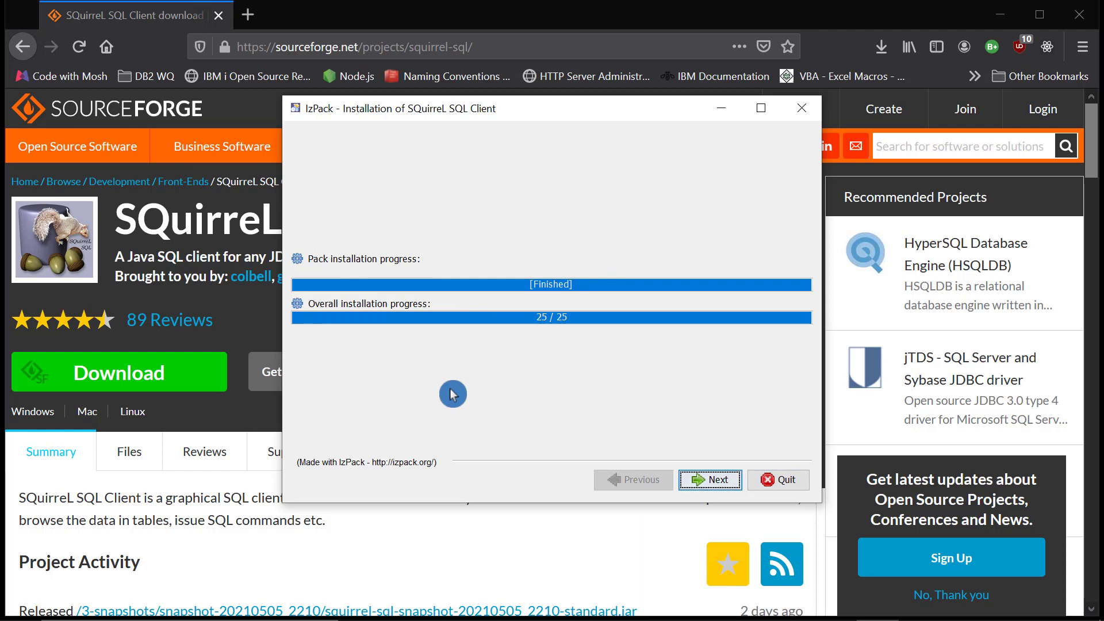
click(703, 478)
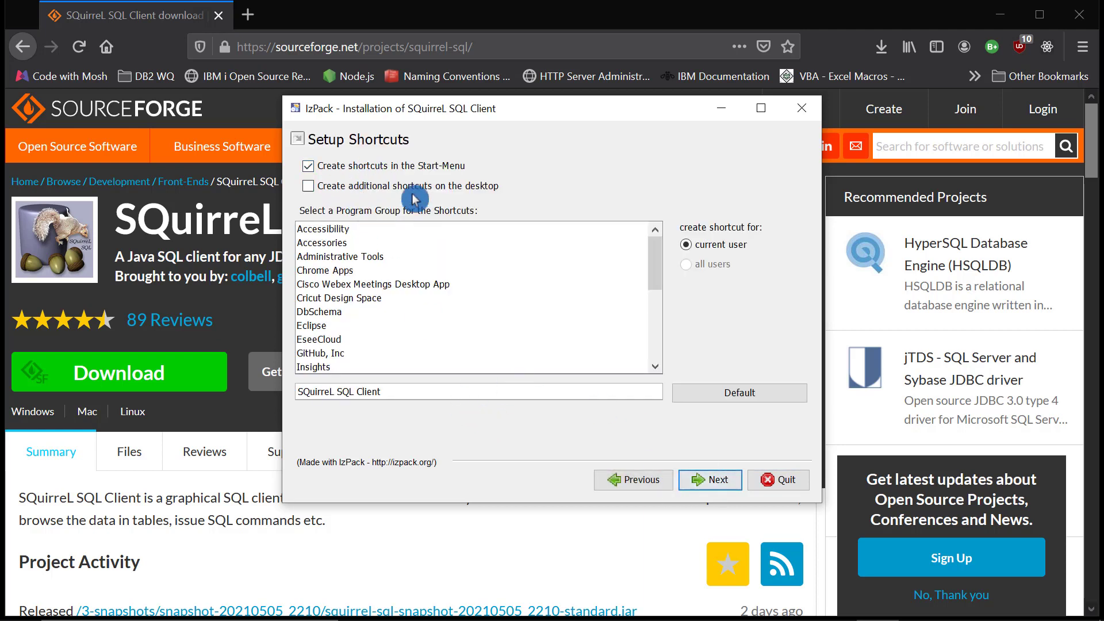
click(720, 482)
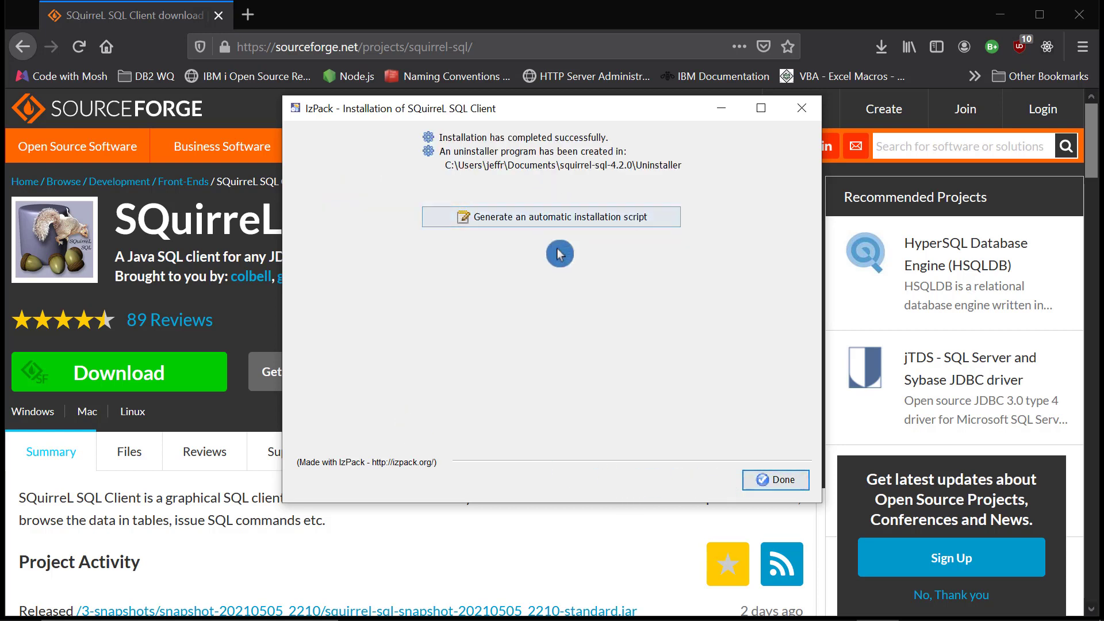
click(767, 483)
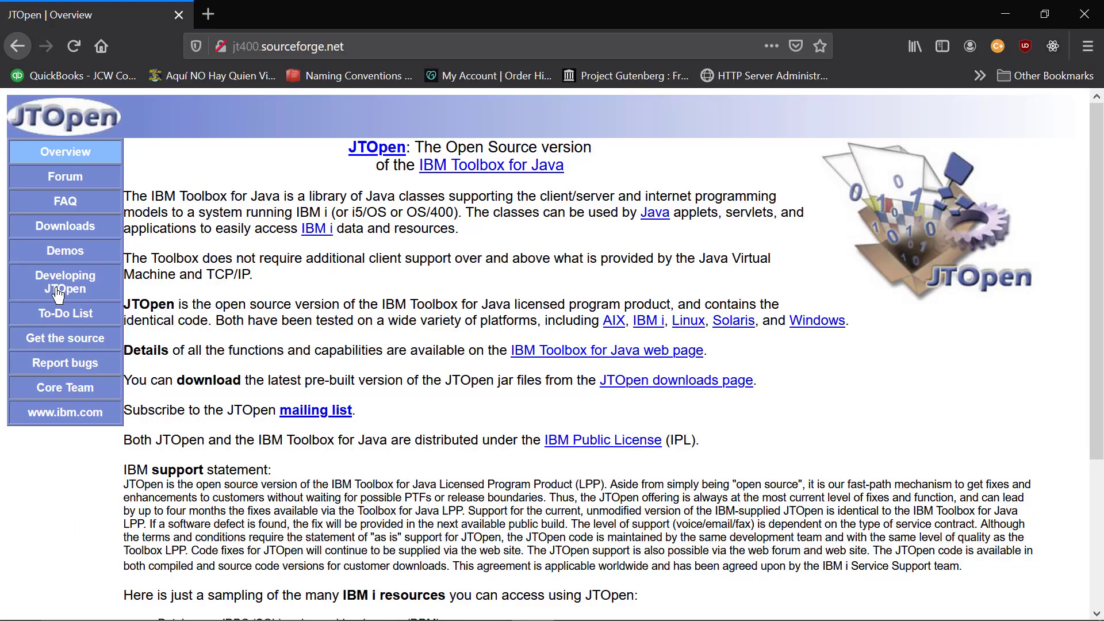
Go from the JTOpen overview page to its SourceForge project and download the latest Toolbox for Java/JTOpen release.
click(49, 230)
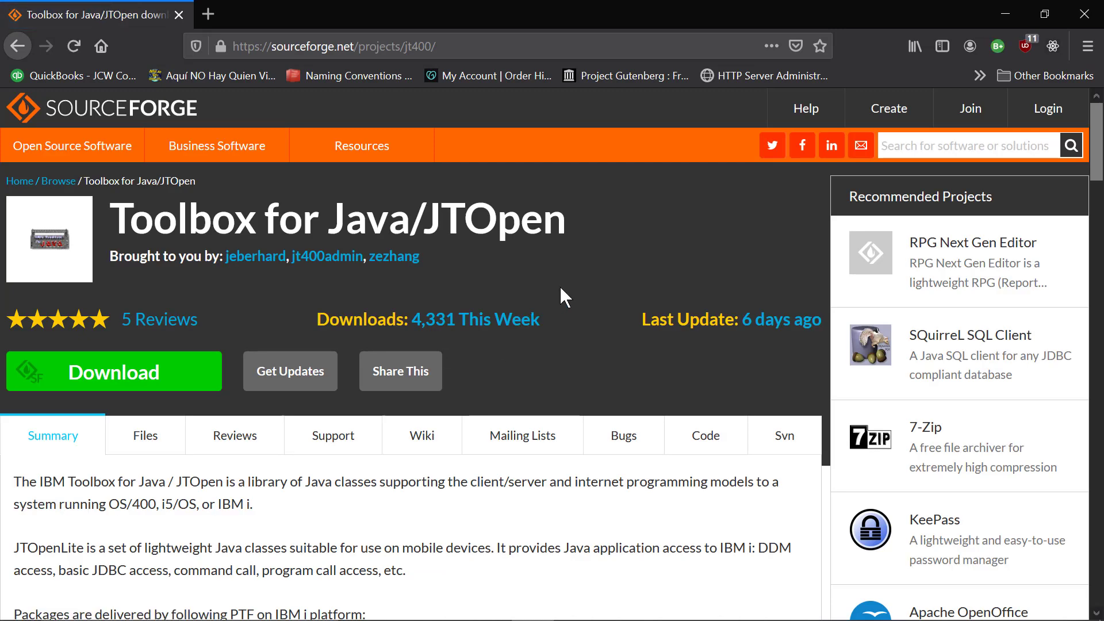
scroll(560, 285, down, 3)
scroll(560, 285, up, 1)
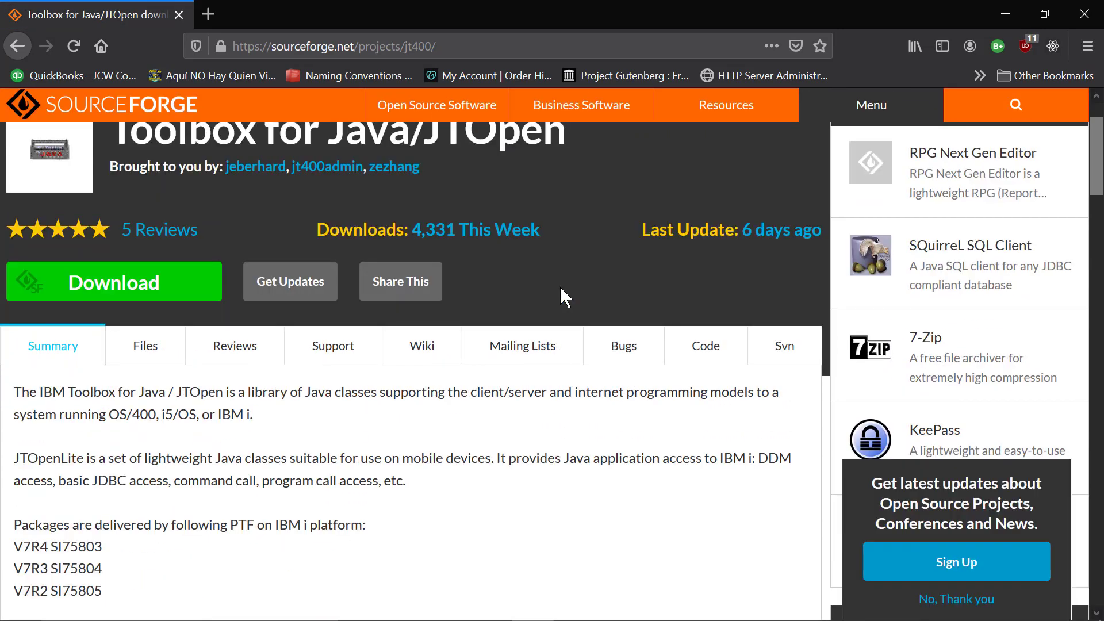
click(150, 277)
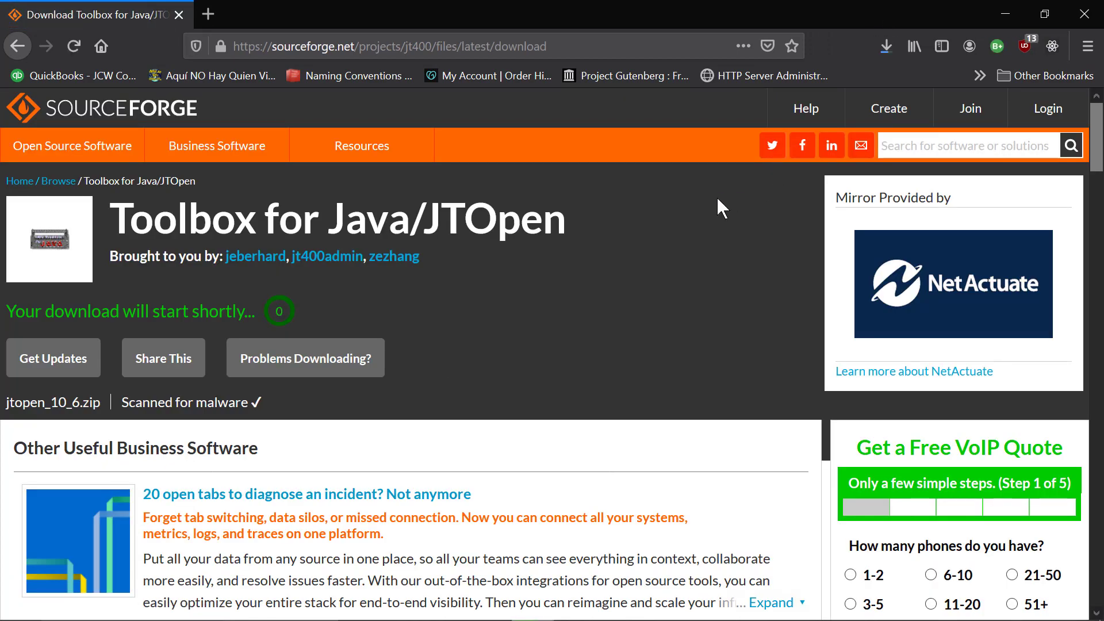
Show the downloaded jtopen_10_6.zip in its folder and set its extraction destination to C:\jtopen_10_6.
click(880, 49)
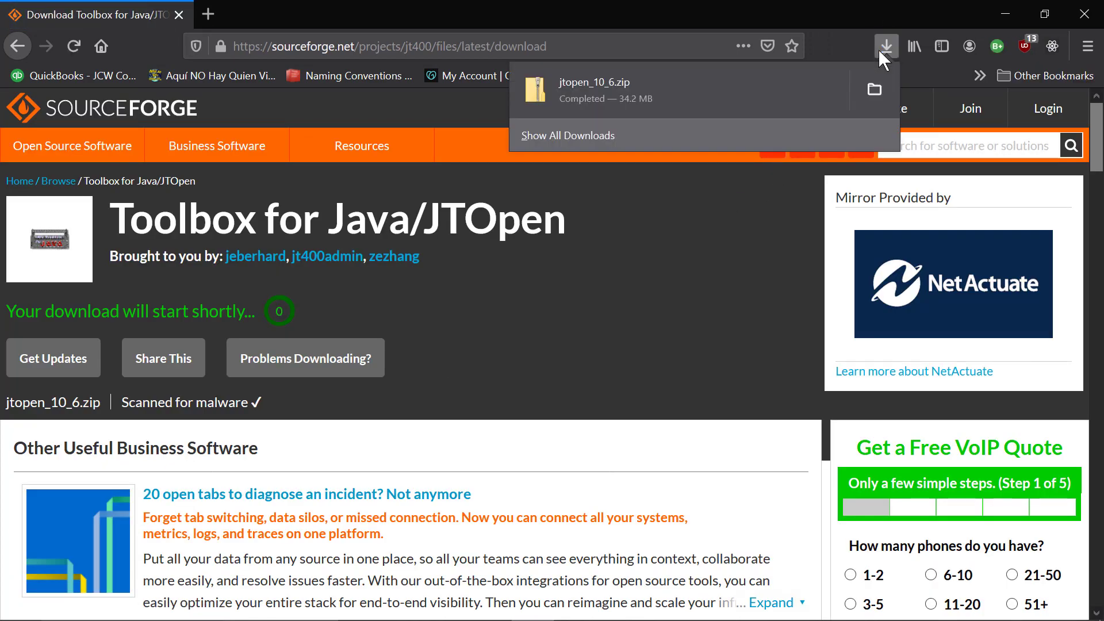
right_click(656, 79)
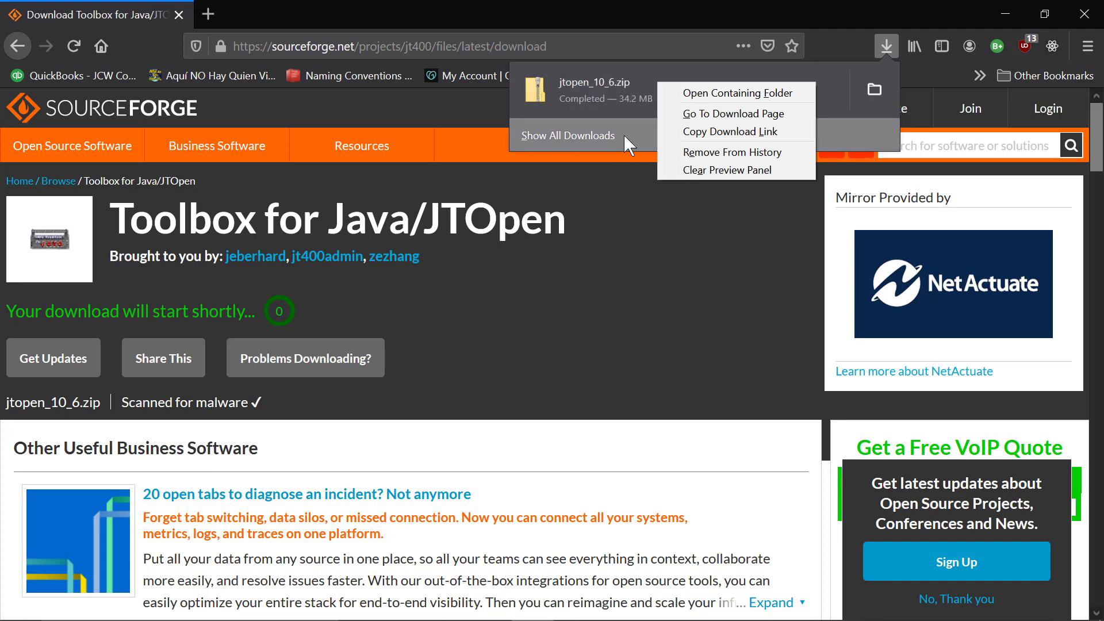
click(879, 82)
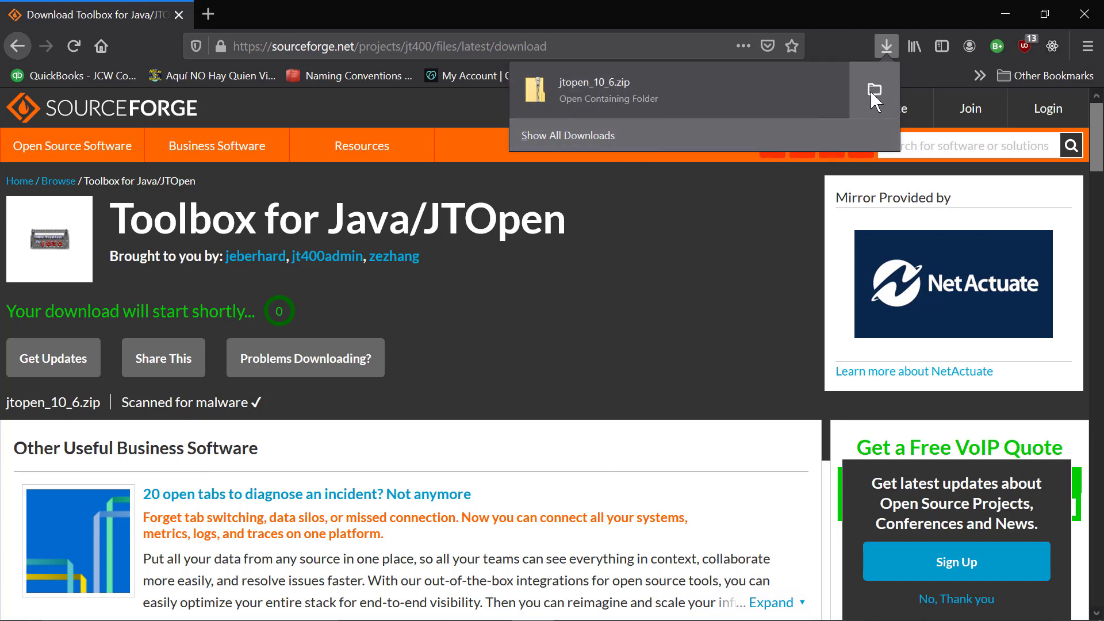
click(871, 91)
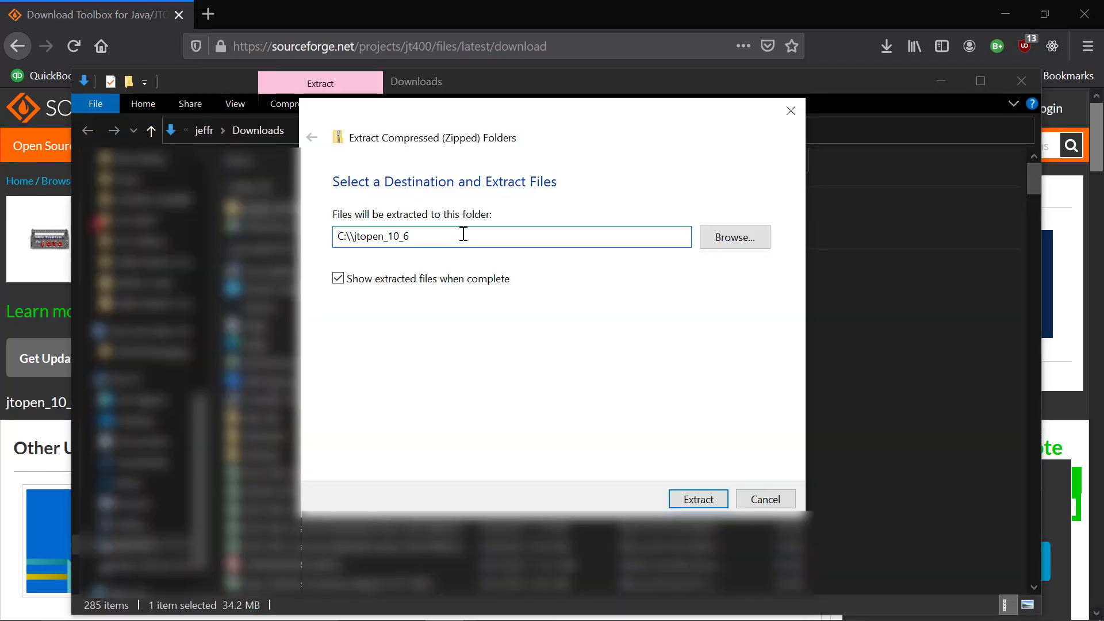
key(BackSpace)
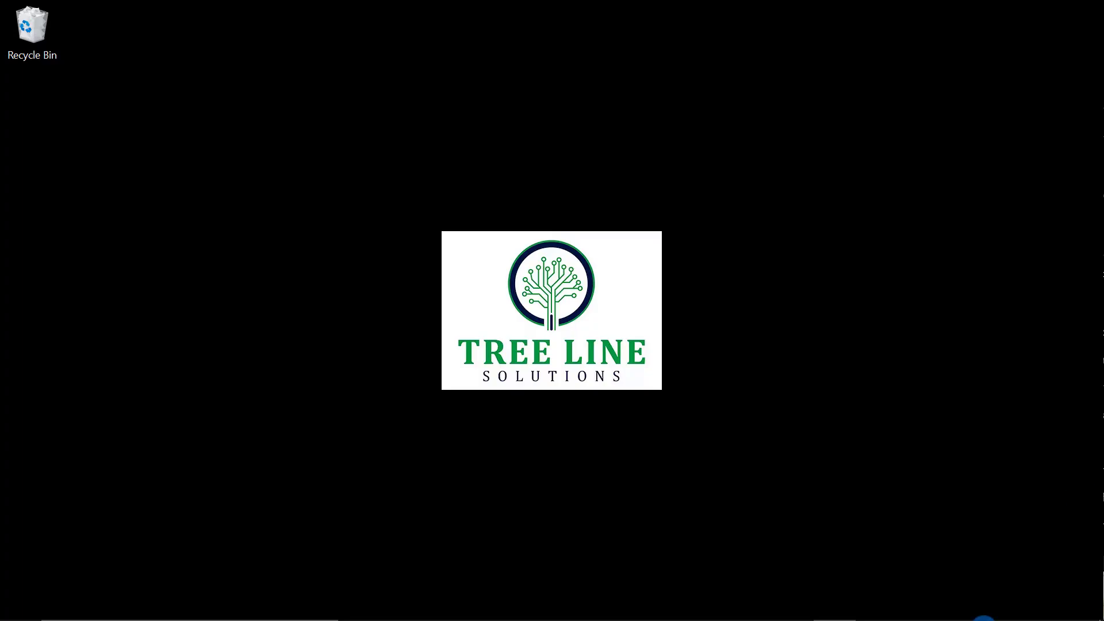
Search Windows for "sq" and launch SQuirreL SQL Client.
click(286, 607)
text(sq)
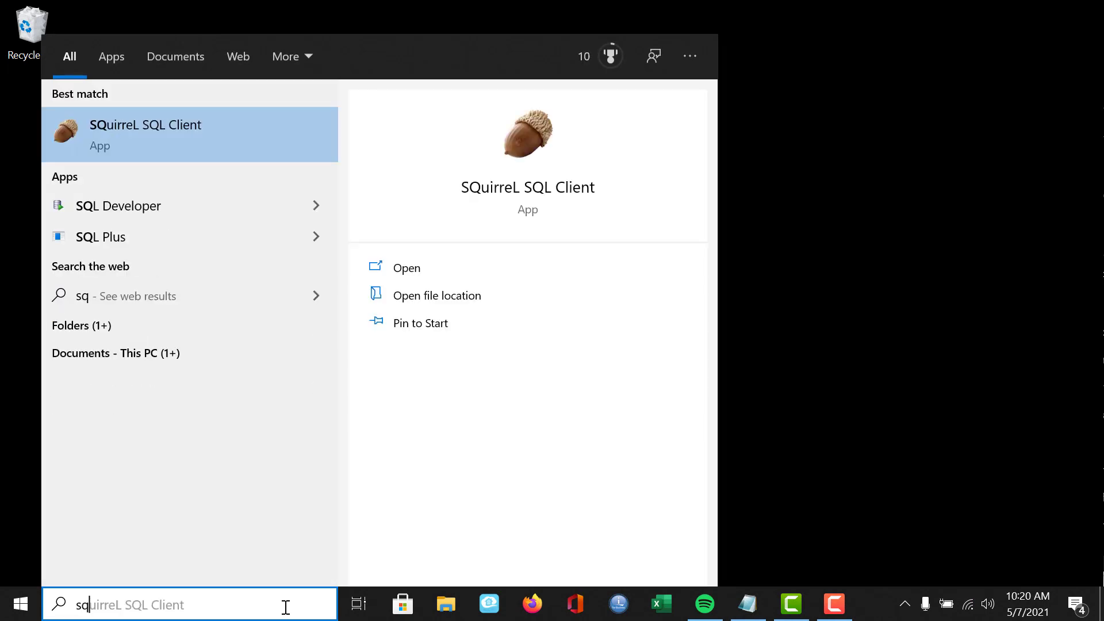
key(Return)
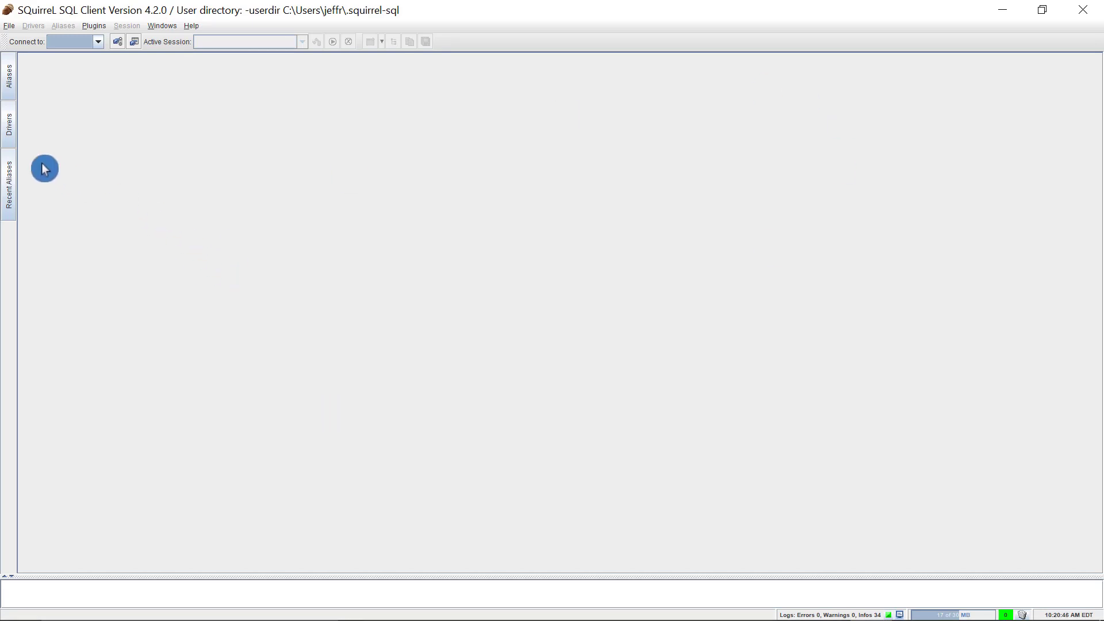
Show the drivers list and copy all the default driver definitions into it.
click(10, 141)
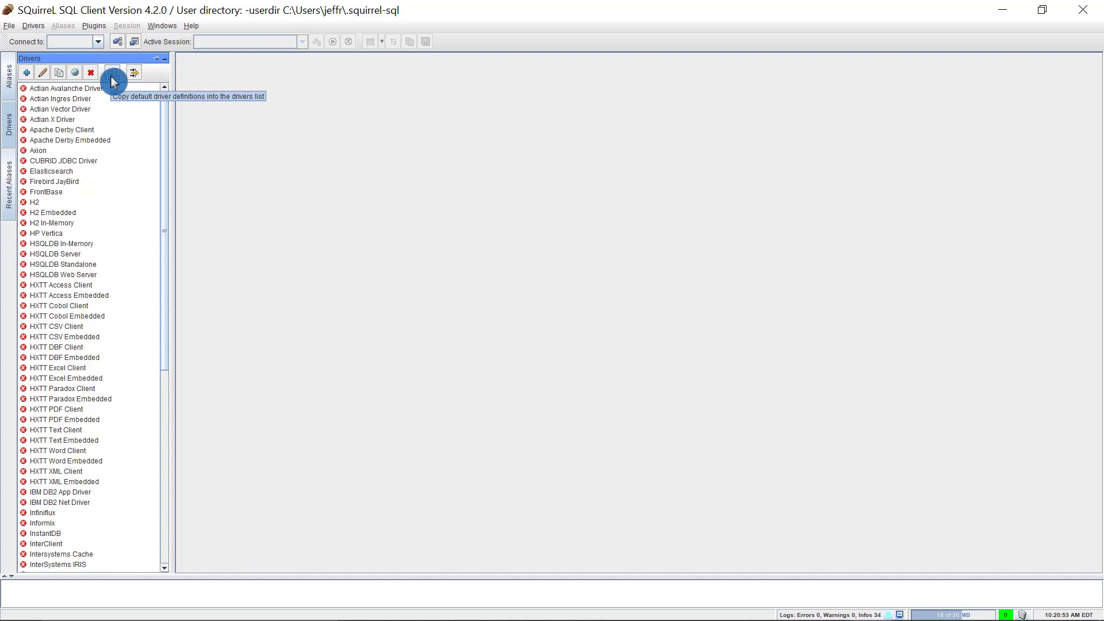
click(112, 74)
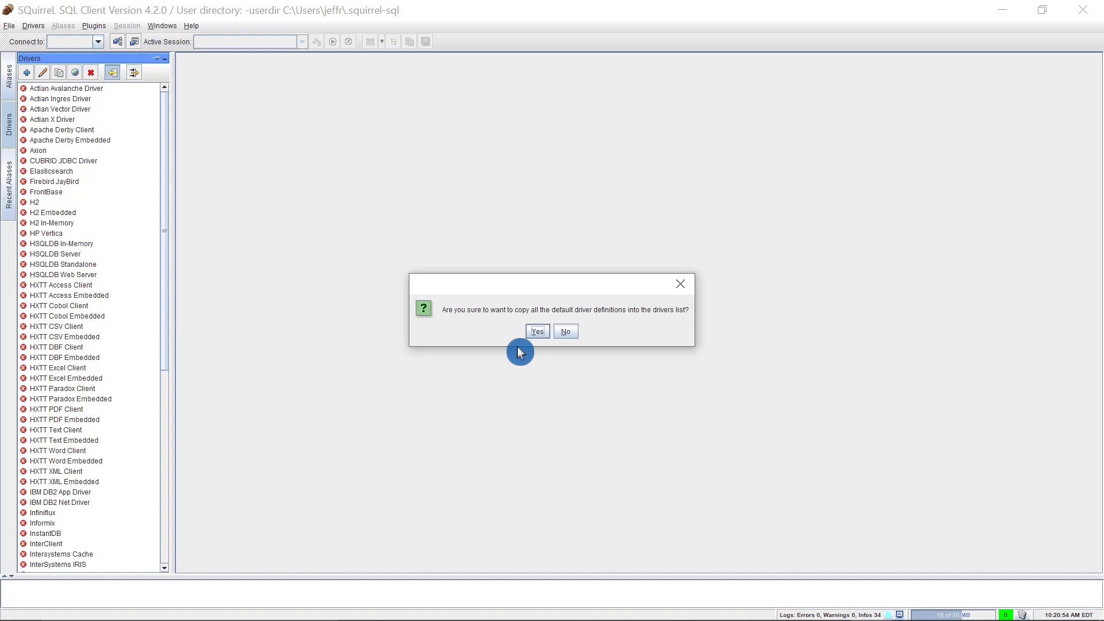
click(537, 332)
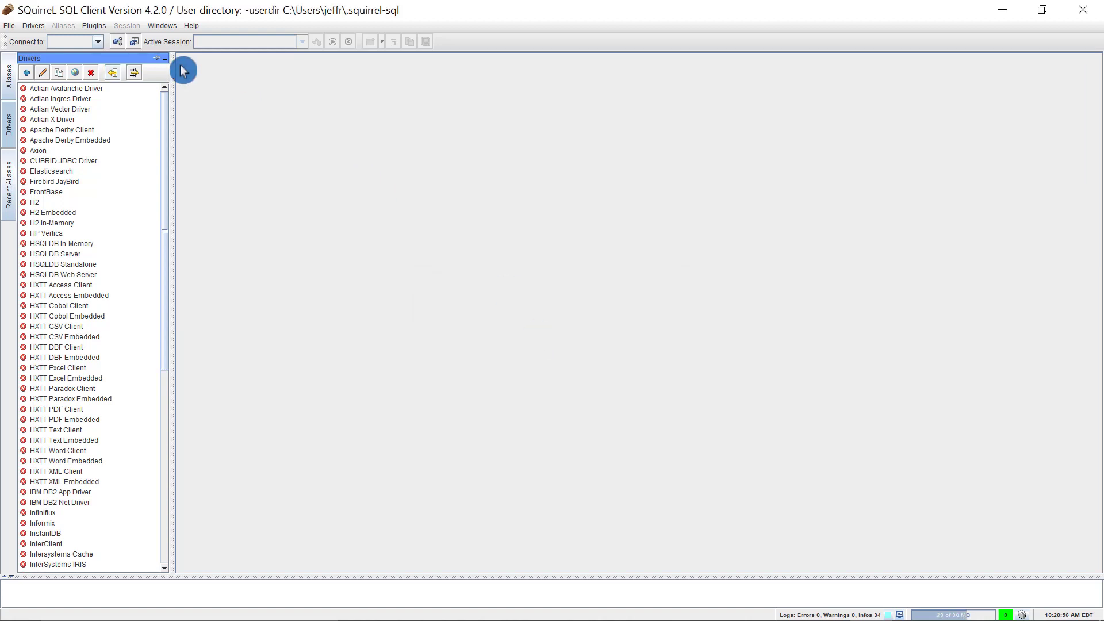
Delete the second, duplicate JTOpen(AS/400) entry from the drivers list and confirm the deletion.
scroll(87, 345, down, 4)
click(69, 493)
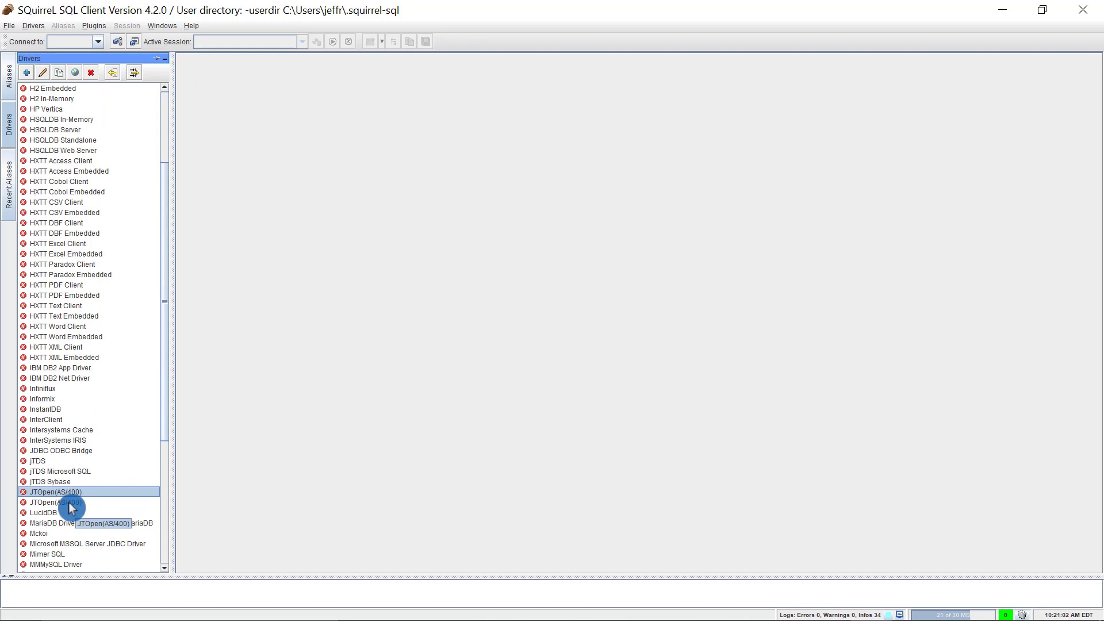
right_click(68, 502)
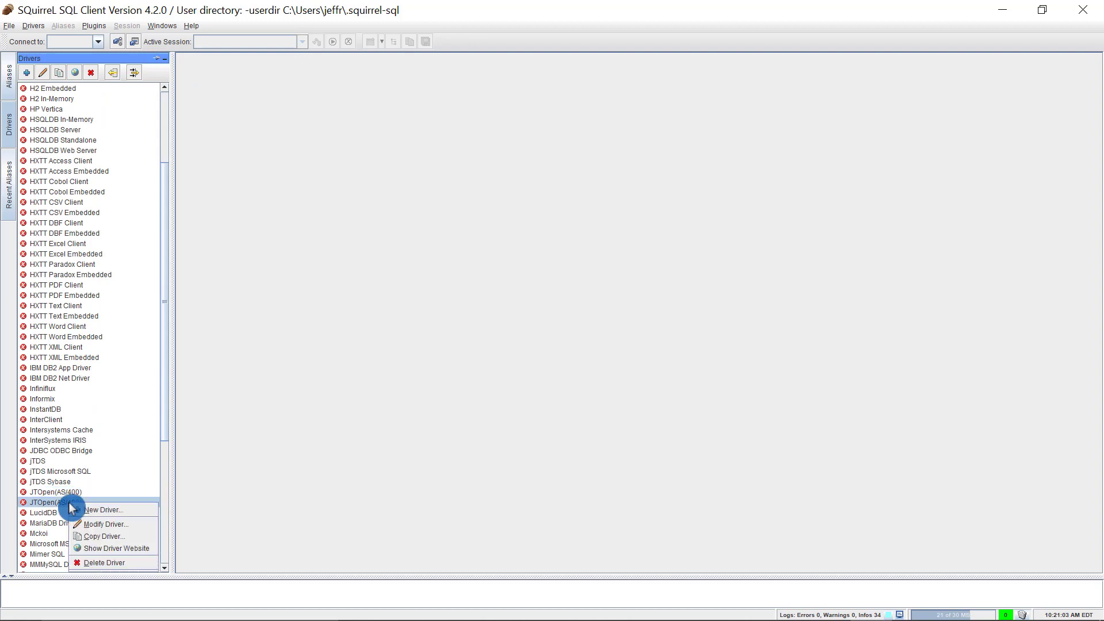
click(108, 564)
click(541, 332)
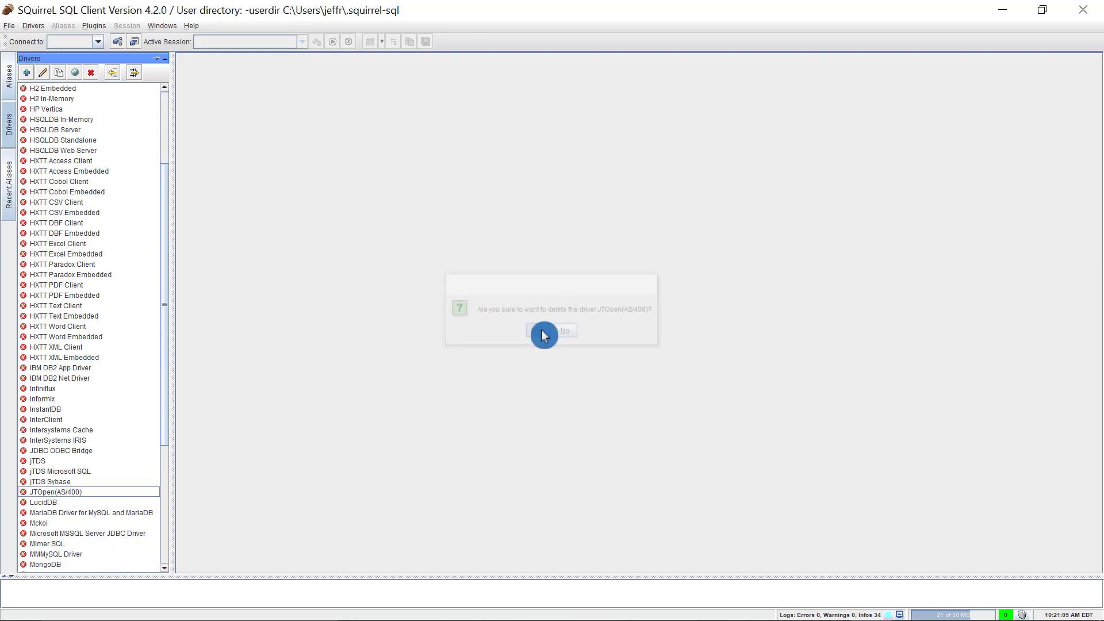
Add jt400.jar from C:\jtopen_10_6\lib to the extra class path of the JTOpen(AS/400) driver.
double_click(70, 496)
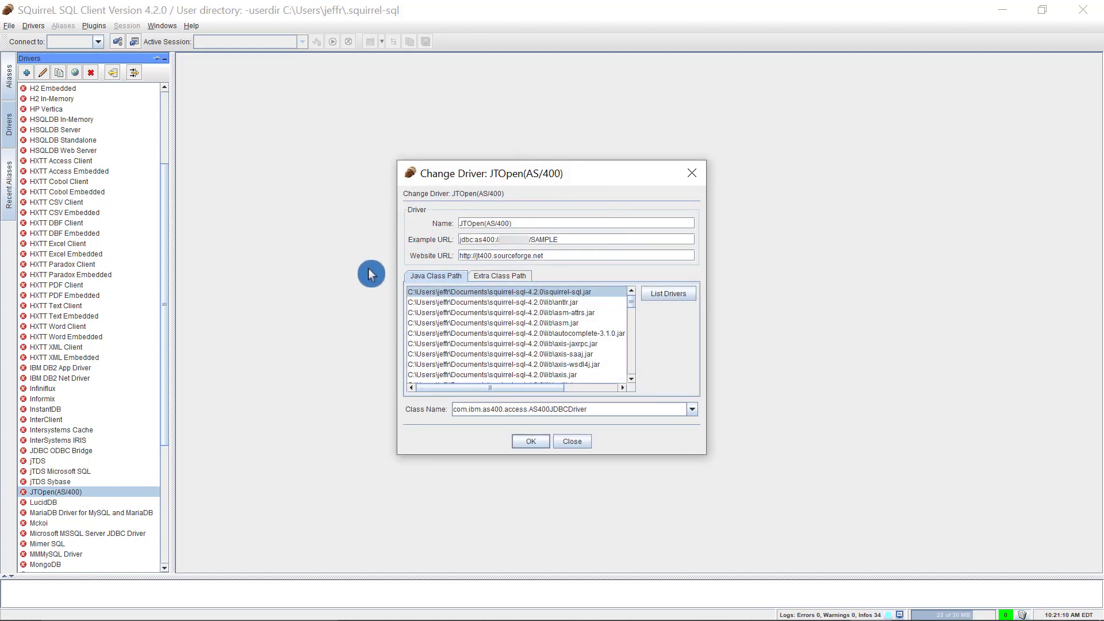
click(509, 278)
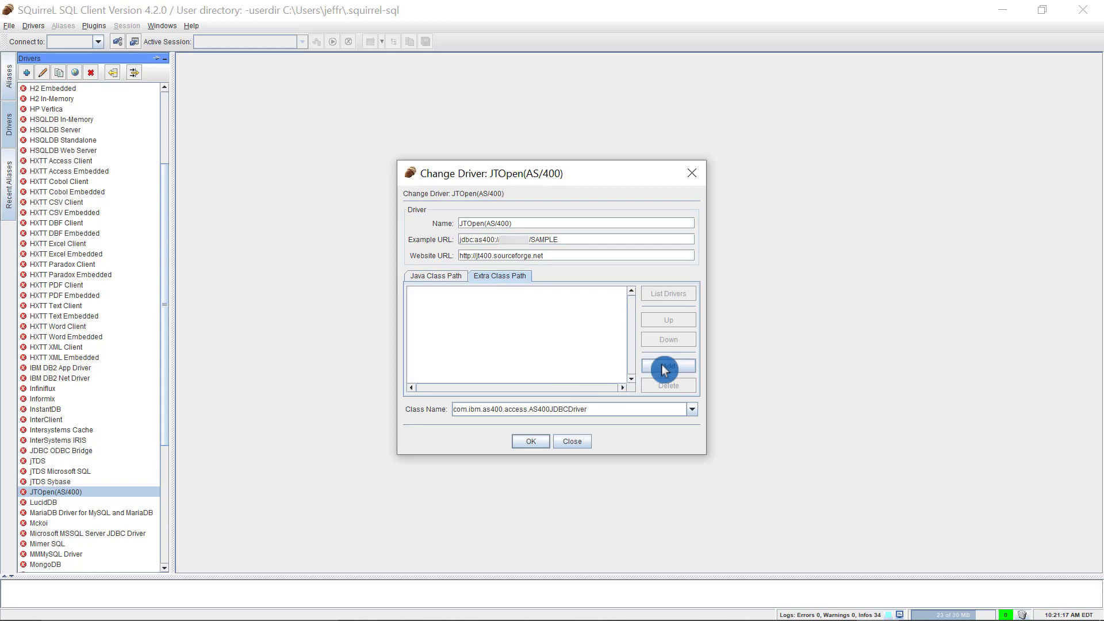
click(665, 368)
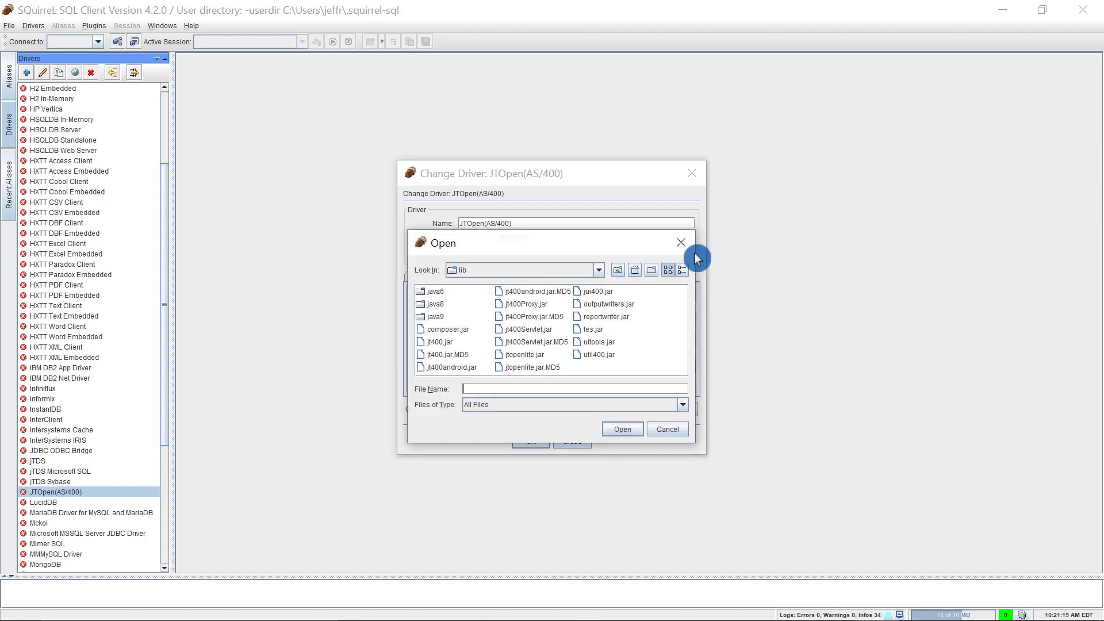
click(601, 270)
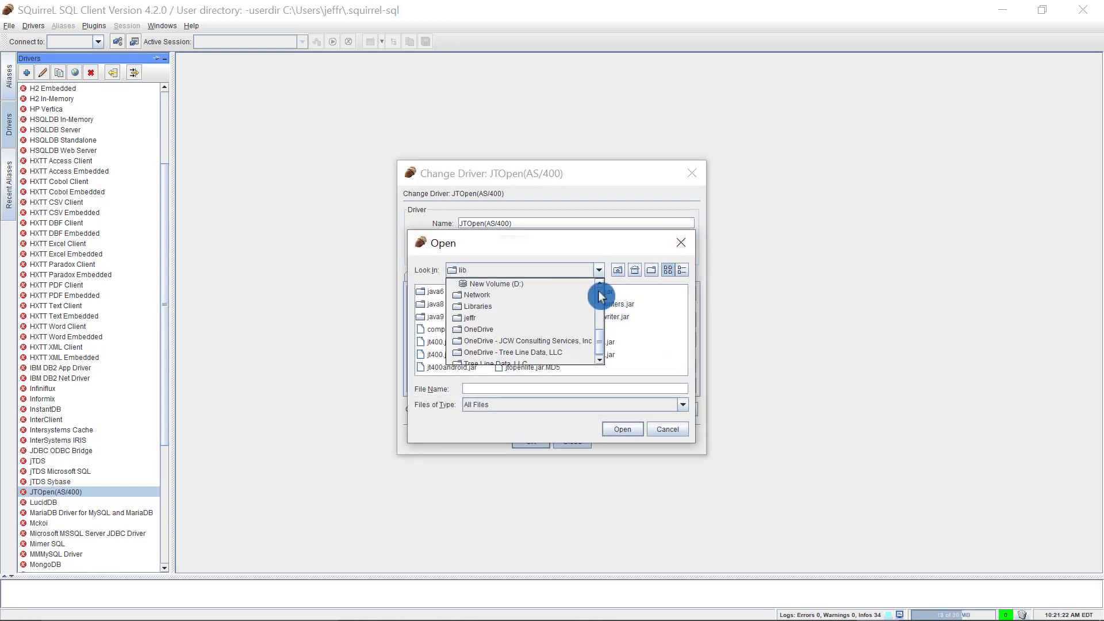
click(600, 296)
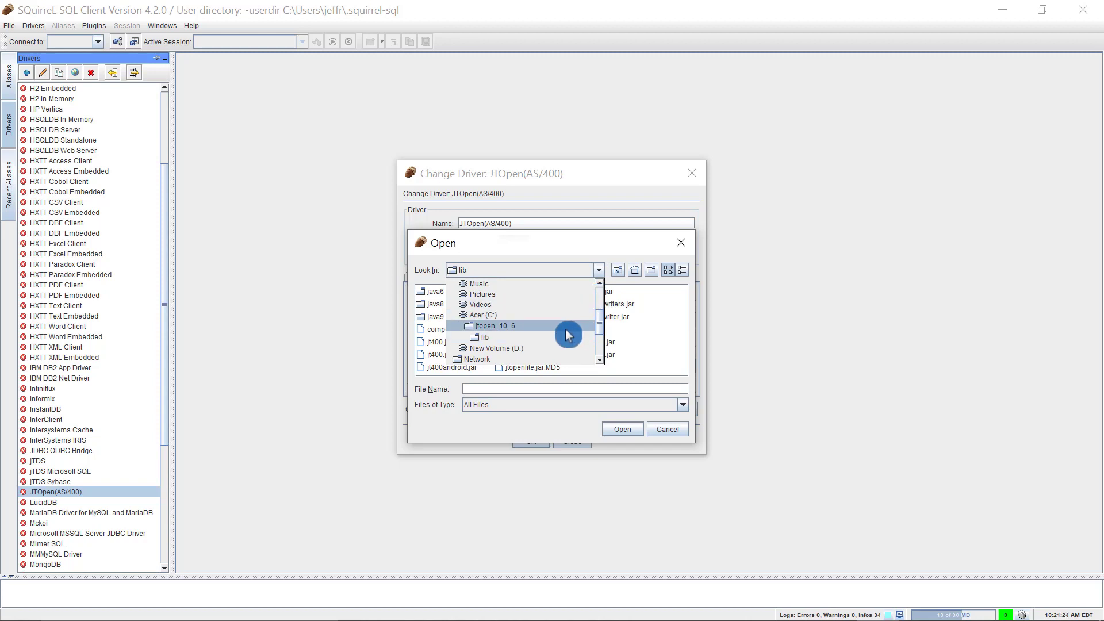
click(500, 327)
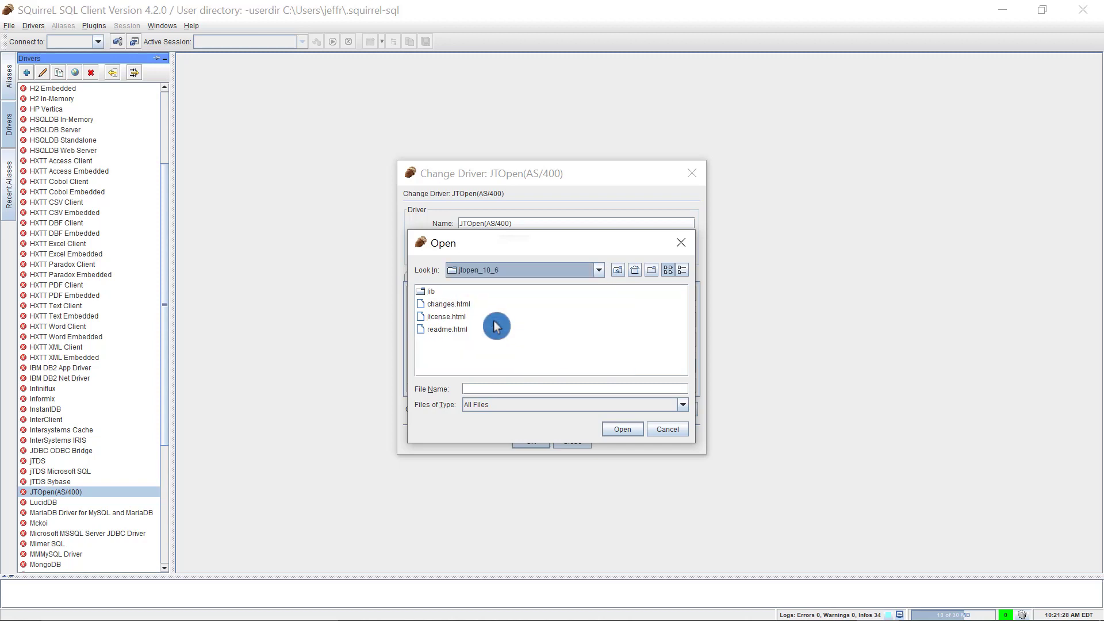
double_click(429, 295)
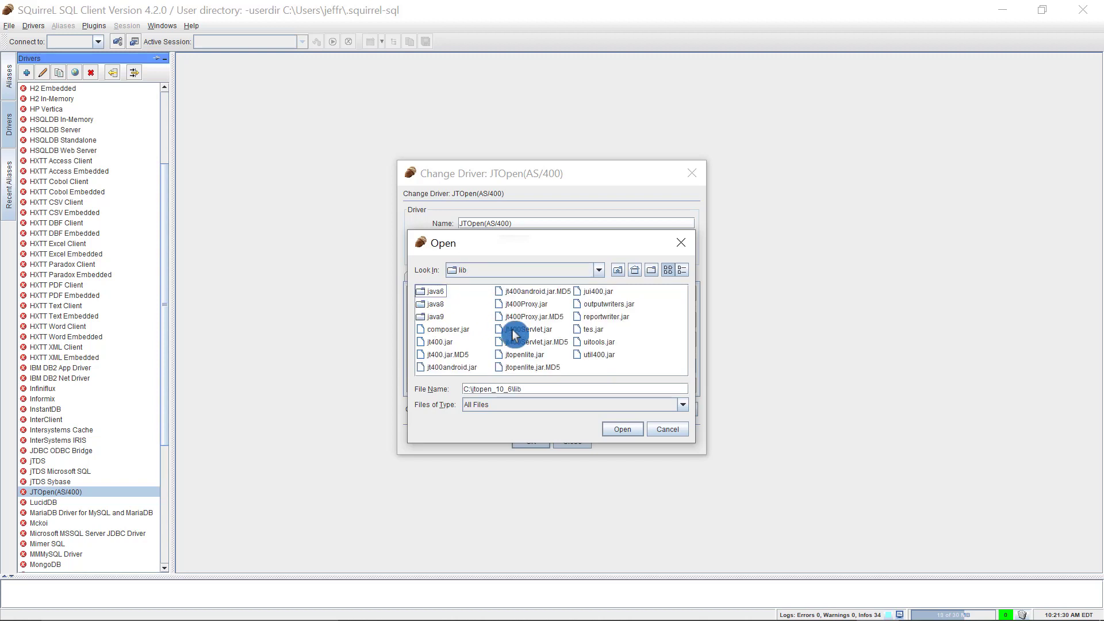
double_click(441, 343)
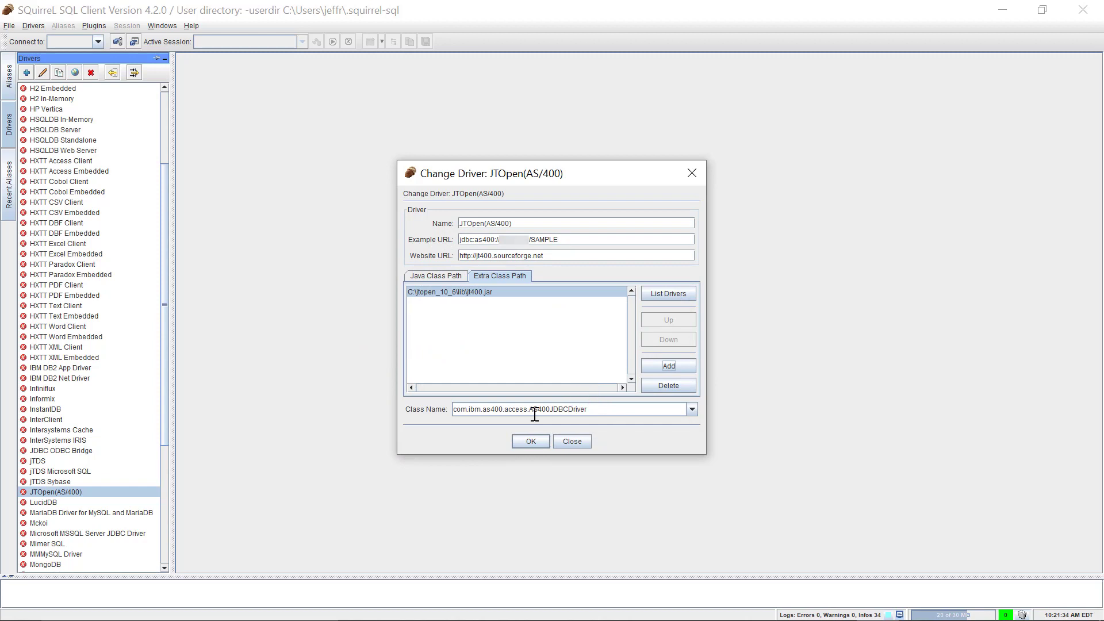
List the driver classes found in jt400.jar, keep com.ibm.as400.access.AS400JDBCDriver as the class name, and save the driver.
click(664, 297)
click(693, 410)
click(530, 442)
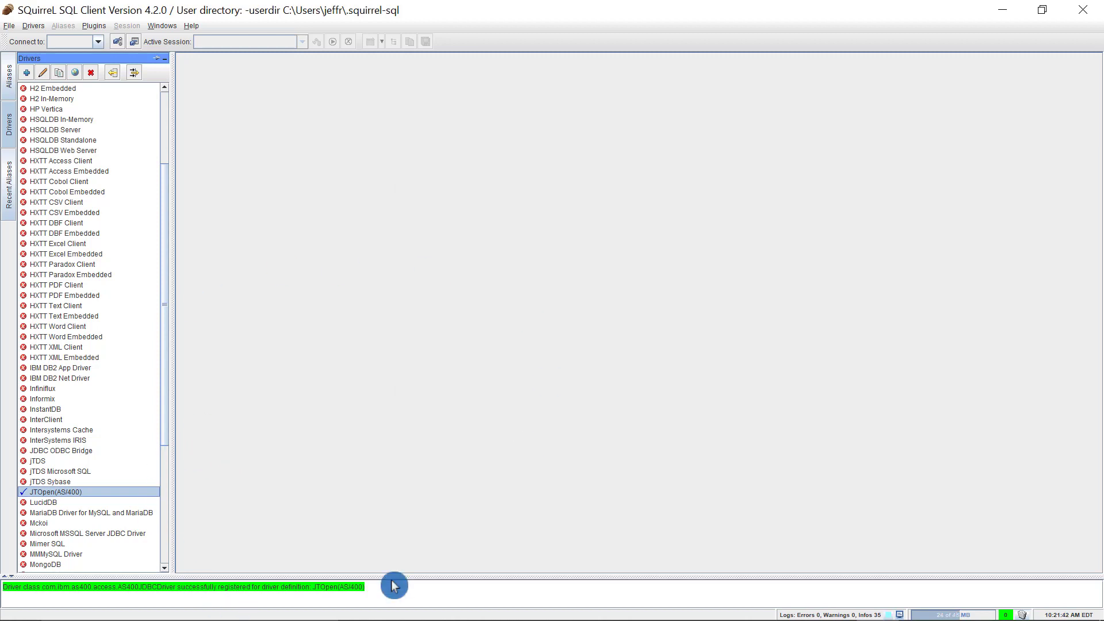
Compare the filtered drivers list with the full one, and leave only the loaded drivers displayed.
click(134, 72)
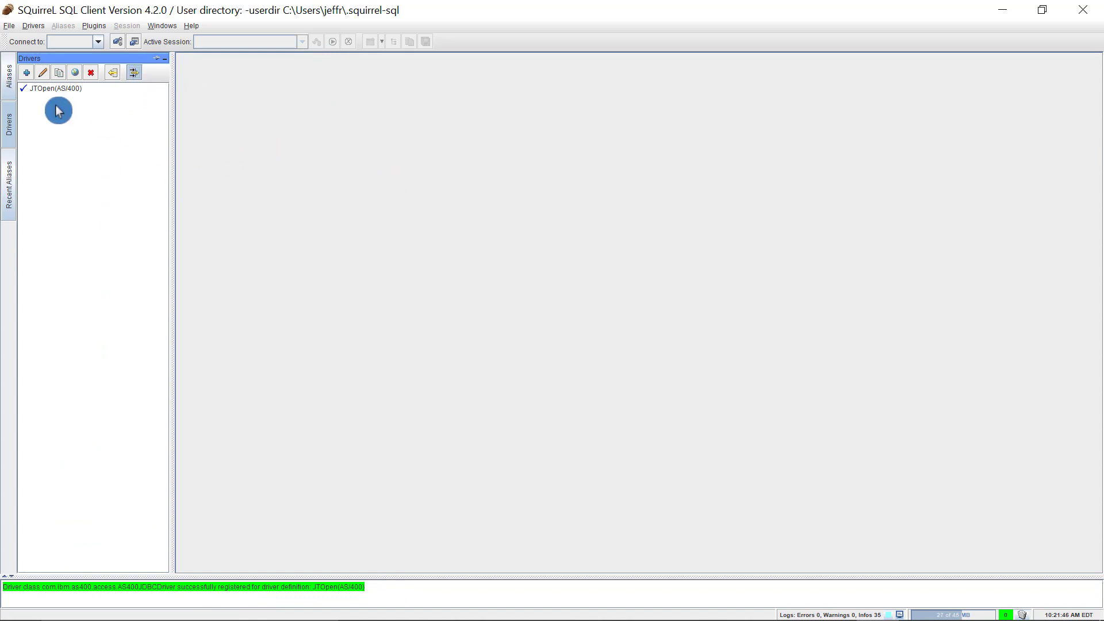
click(134, 72)
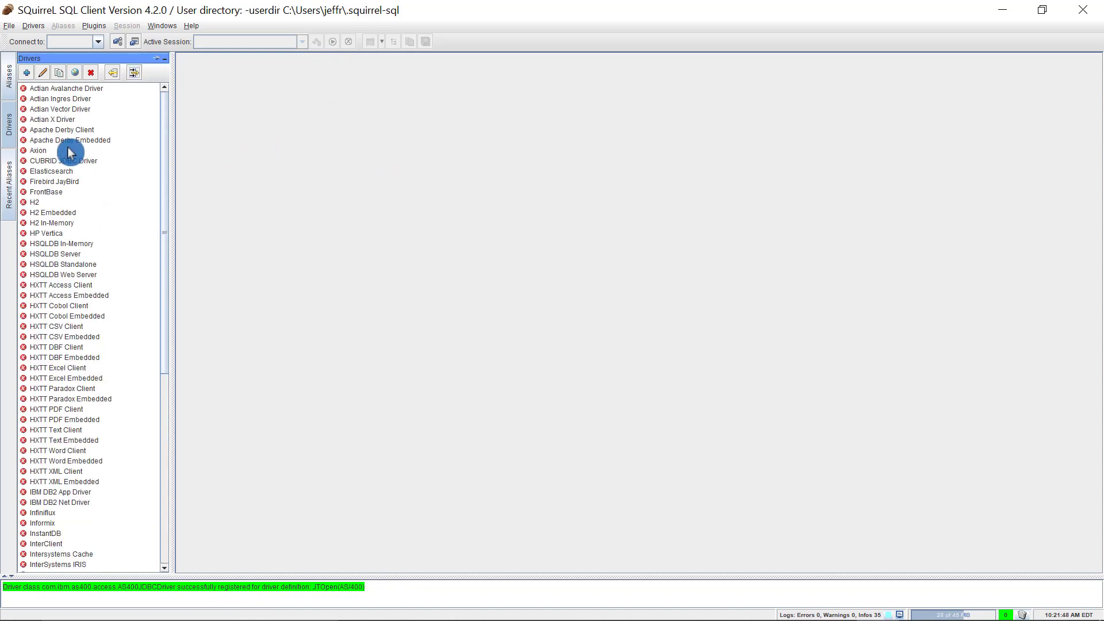
scroll(91, 215, down, 6)
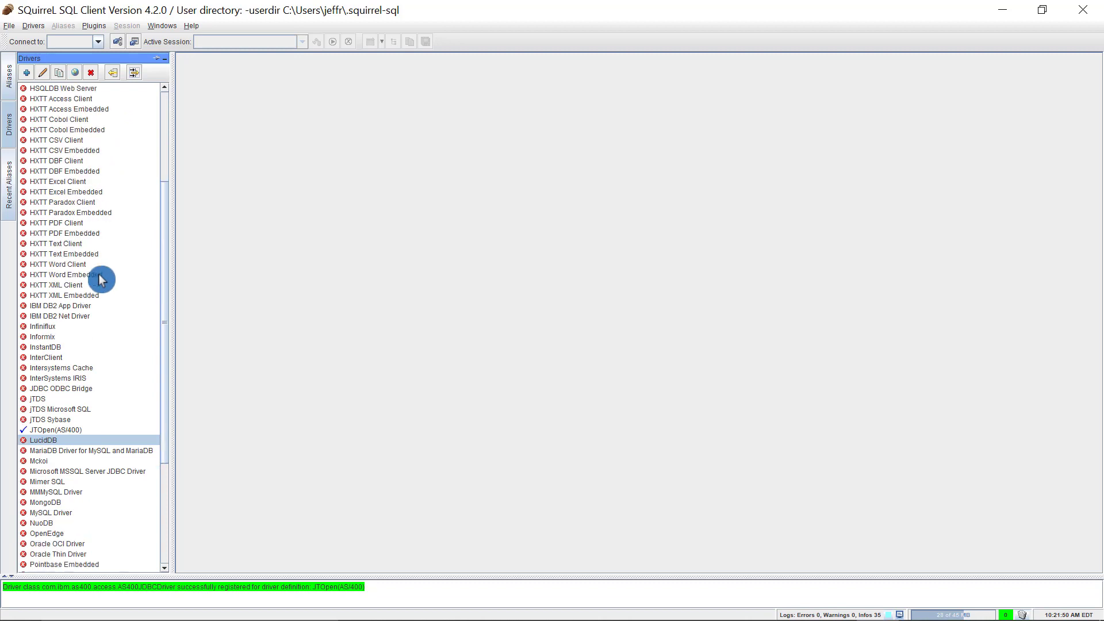
scroll(100, 282, down, 3)
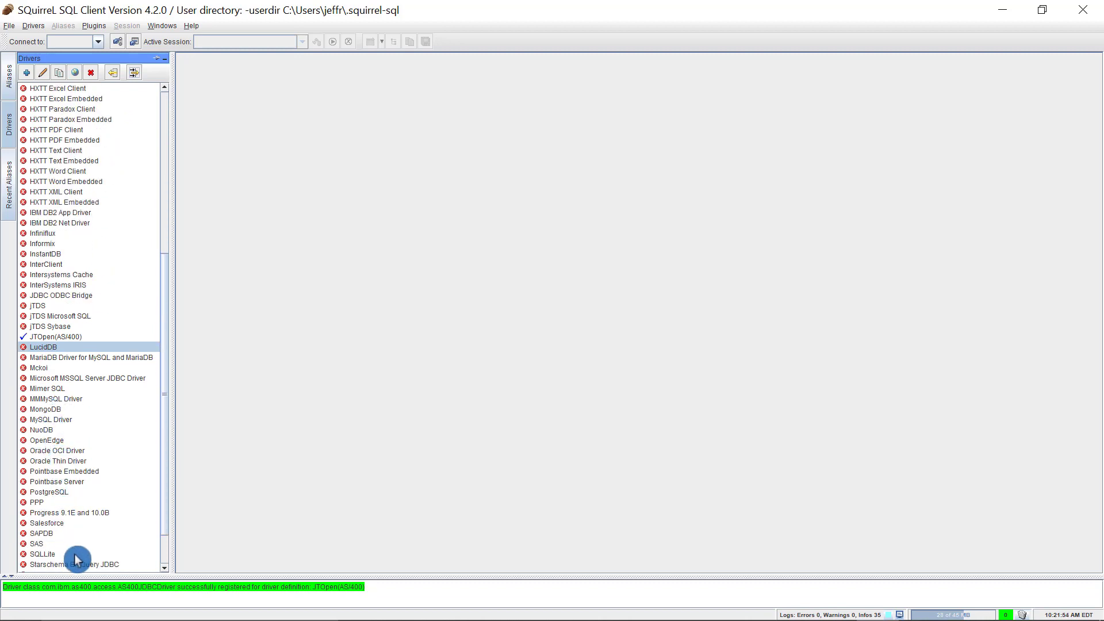
scroll(74, 554, down, 2)
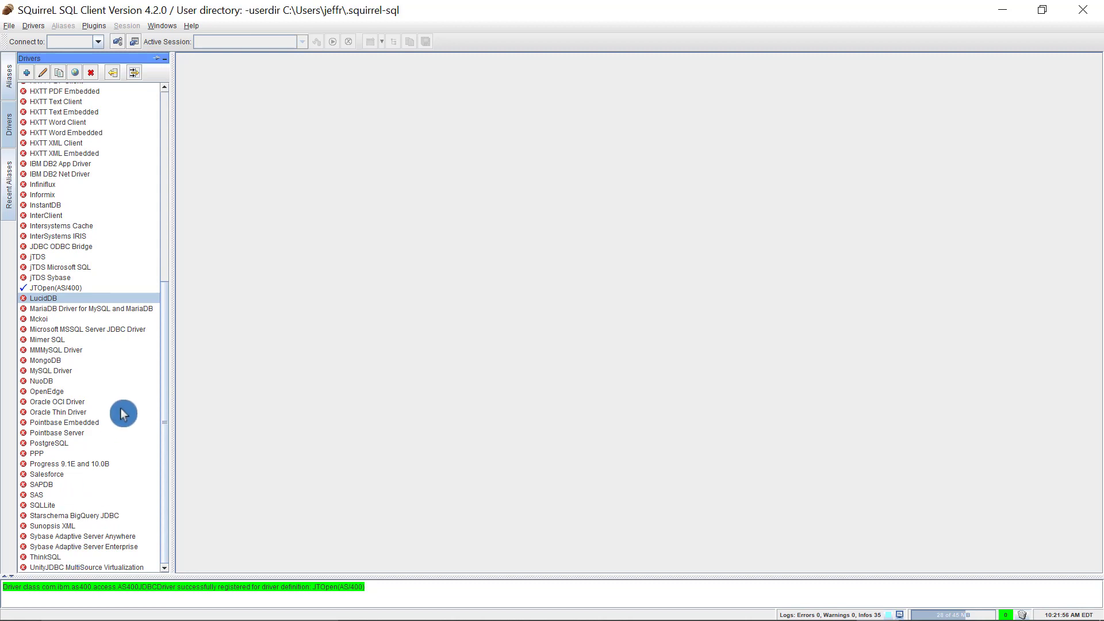
scroll(124, 414, up, 10)
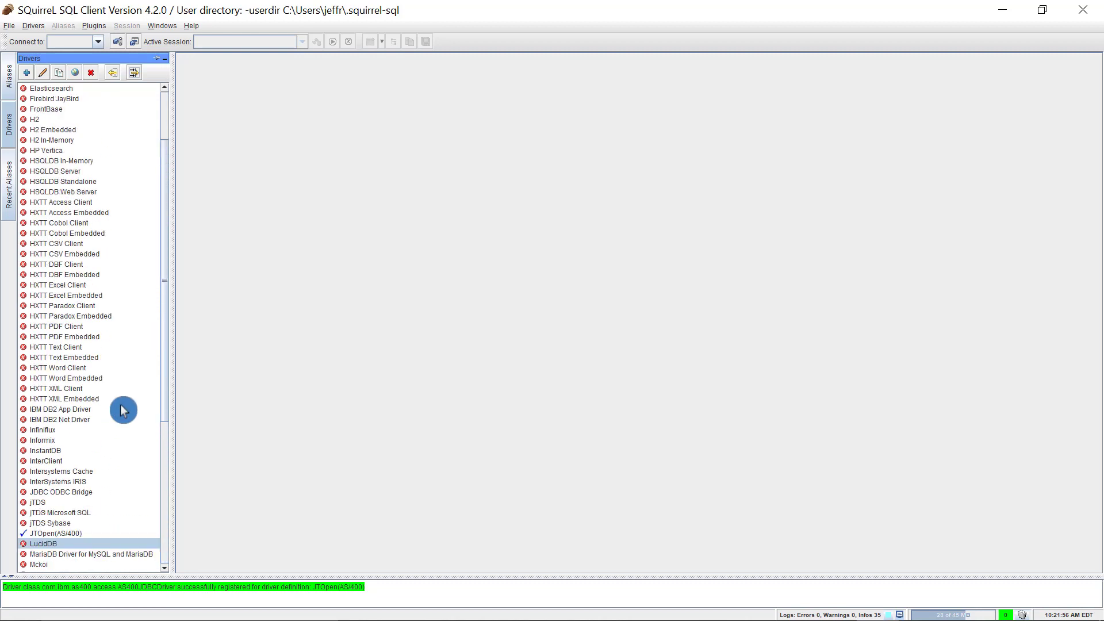
click(133, 73)
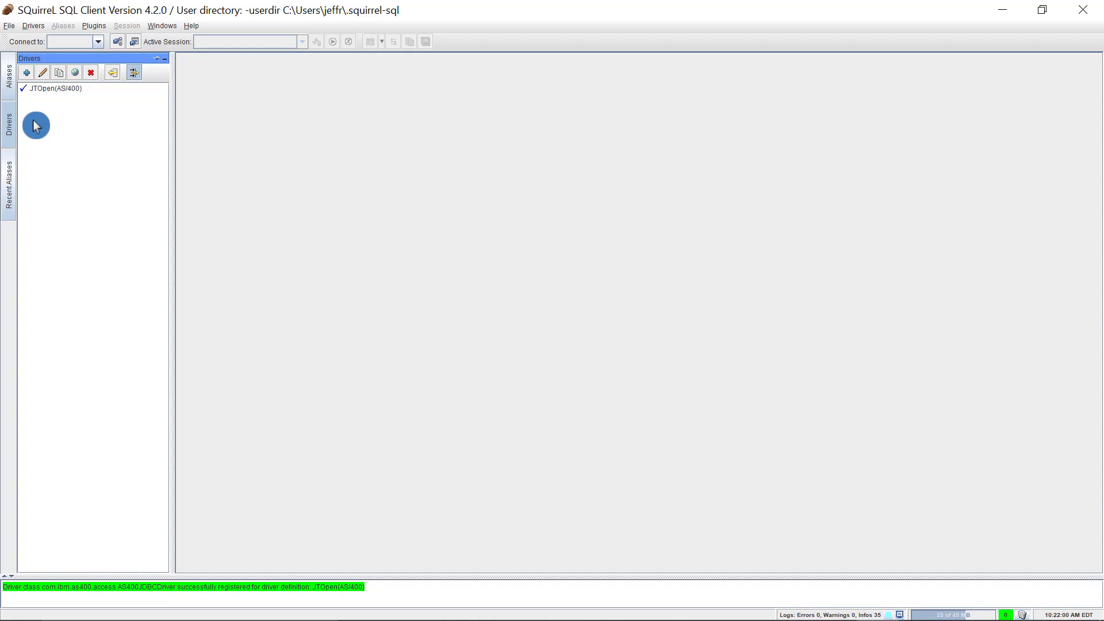
Start a new alias named MyIBMi on the JTOpen(AS/400) driver and enter the user name and account password.
click(10, 83)
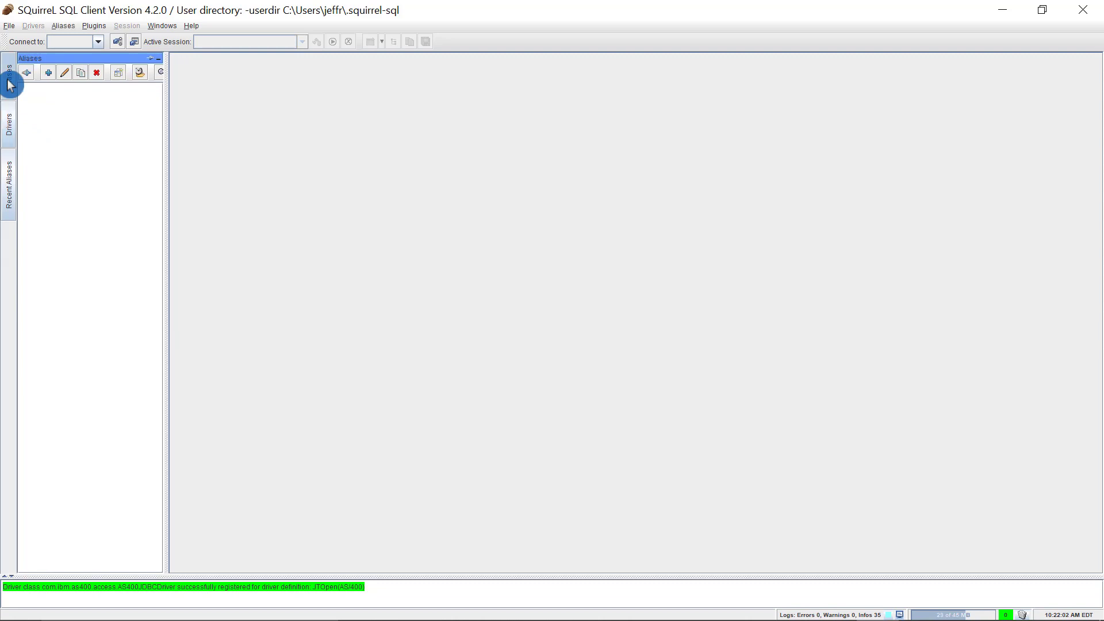
click(49, 73)
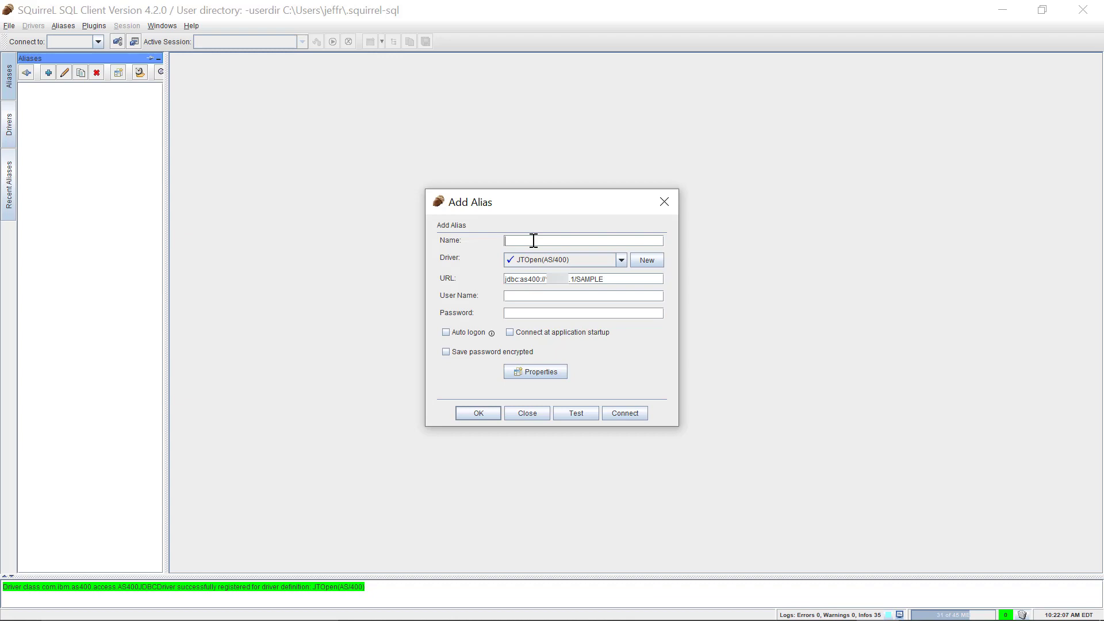
text(MyIBMi)
click(576, 295)
text(jcw)
text(•••••••)
Test the database connection of the MyIBMi alias and dismiss the result.
click(566, 414)
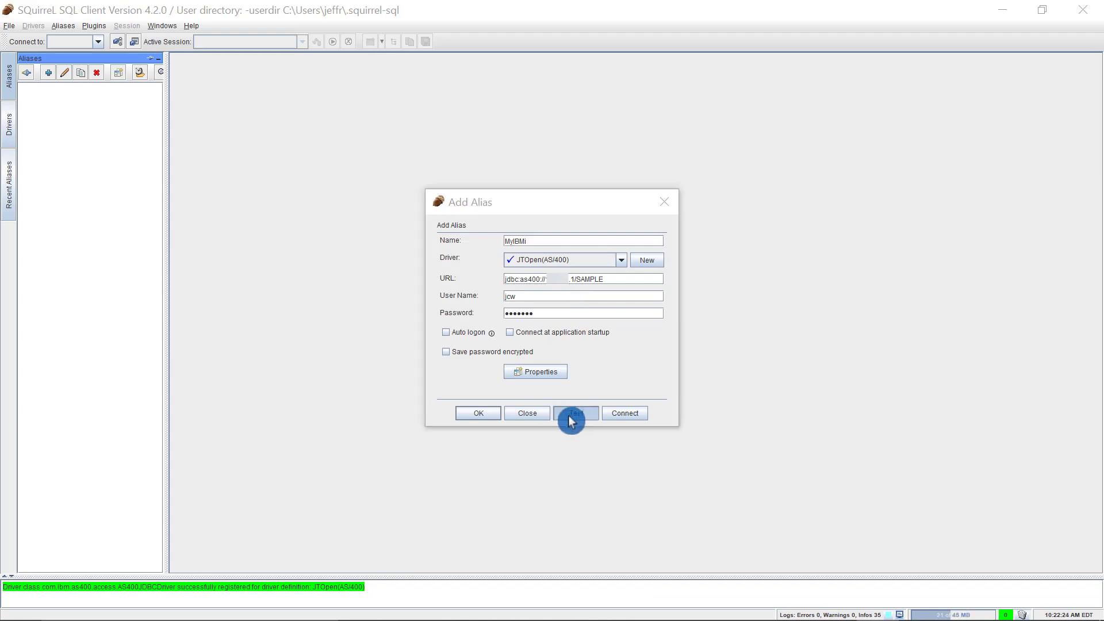
click(519, 384)
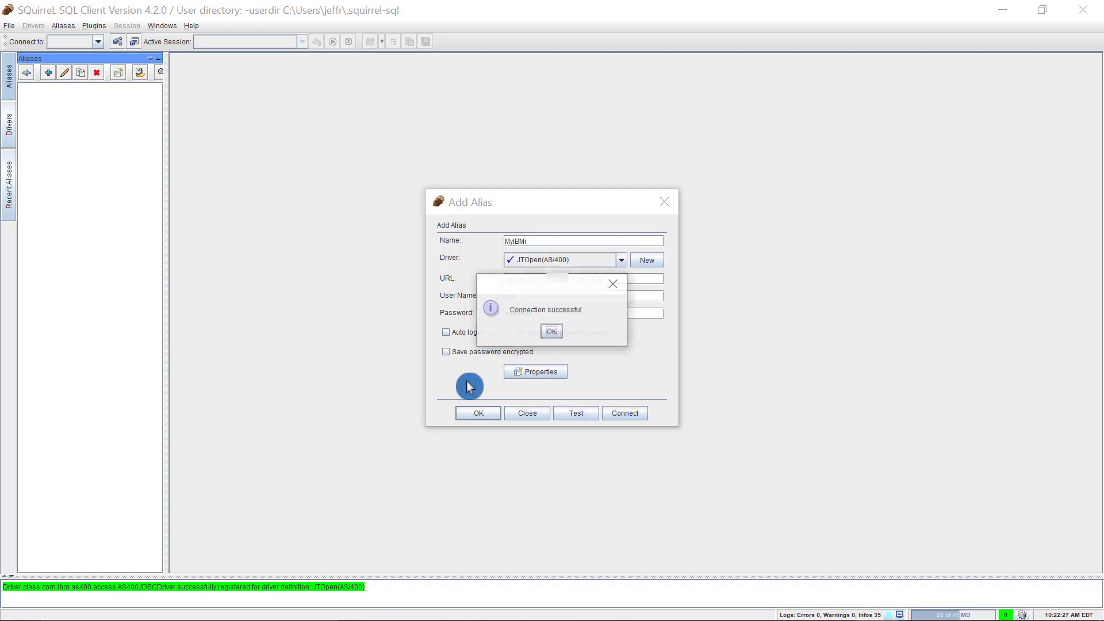
click(550, 332)
Set the MyIBMi alias properties to load schemas filtered by name, including only SAMPLE.
click(529, 368)
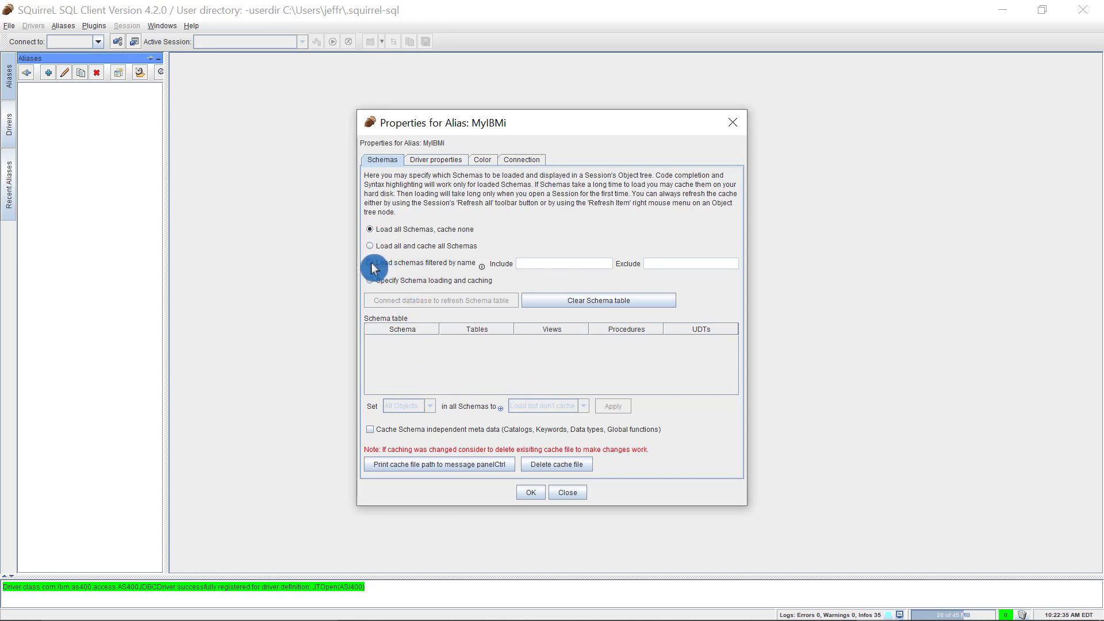
click(373, 266)
click(533, 266)
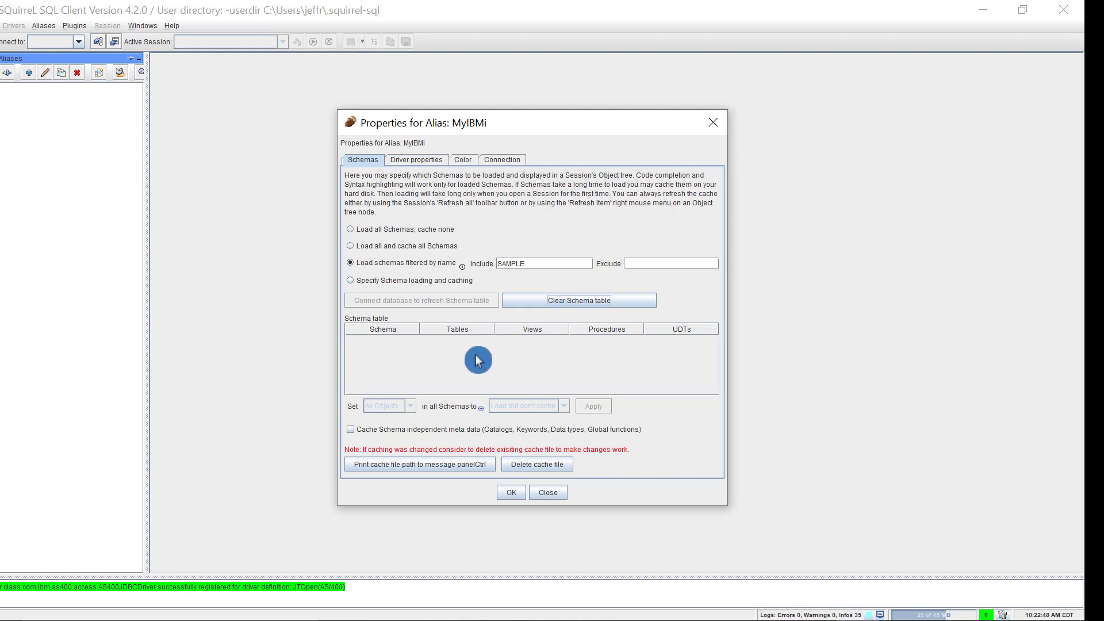
click(512, 493)
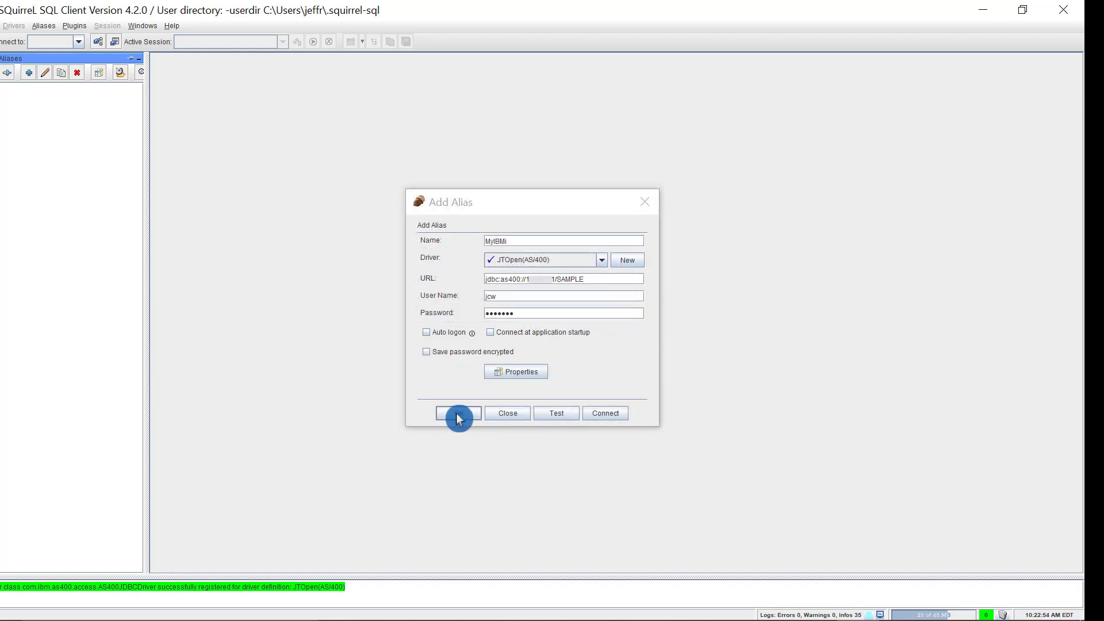
Connect to MyIBMi and expand the SAMPLE schema in the object tree down to its tables.
click(600, 413)
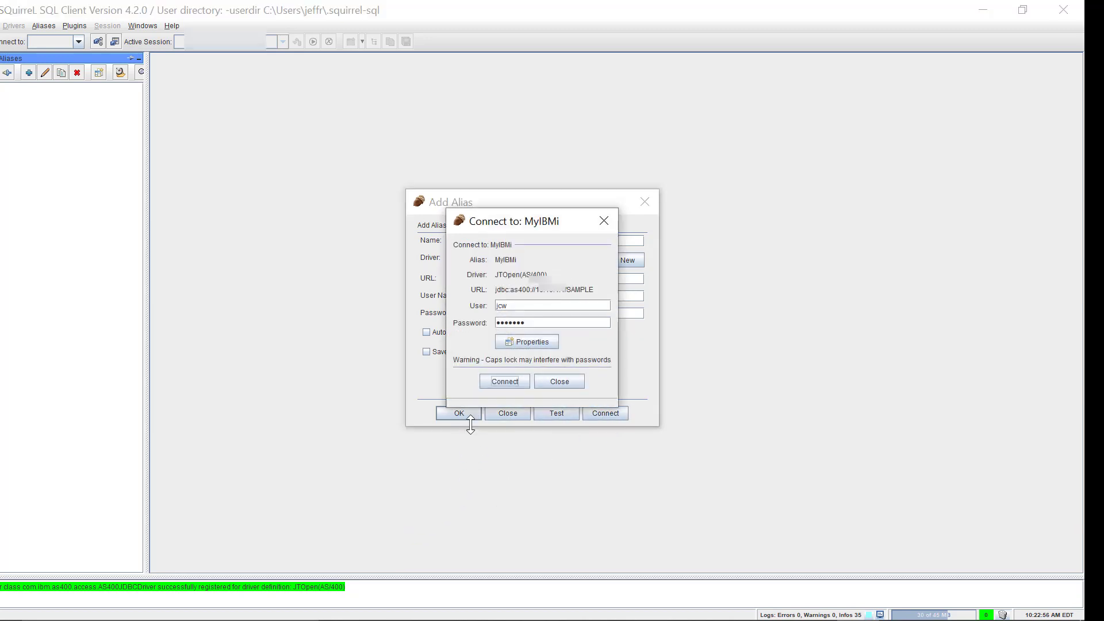
click(495, 382)
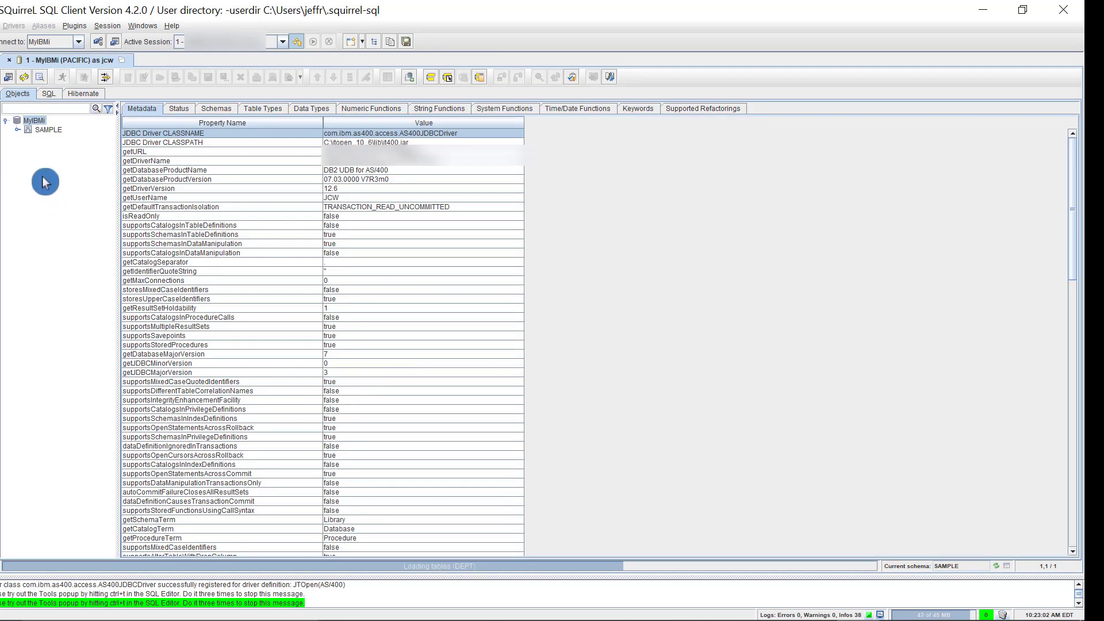
click(17, 130)
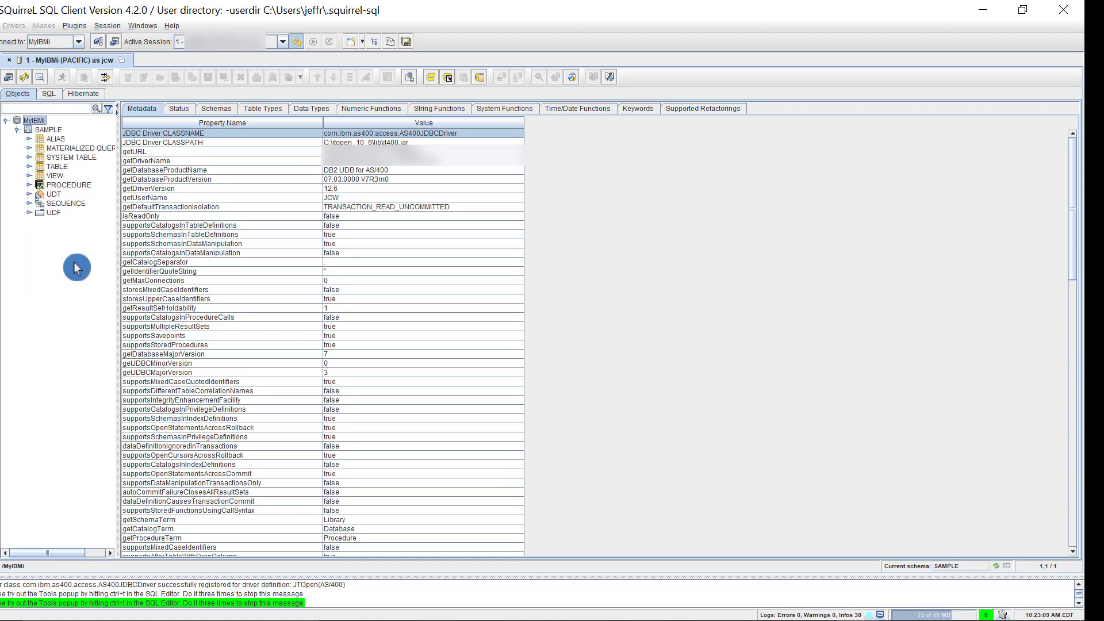
click(29, 167)
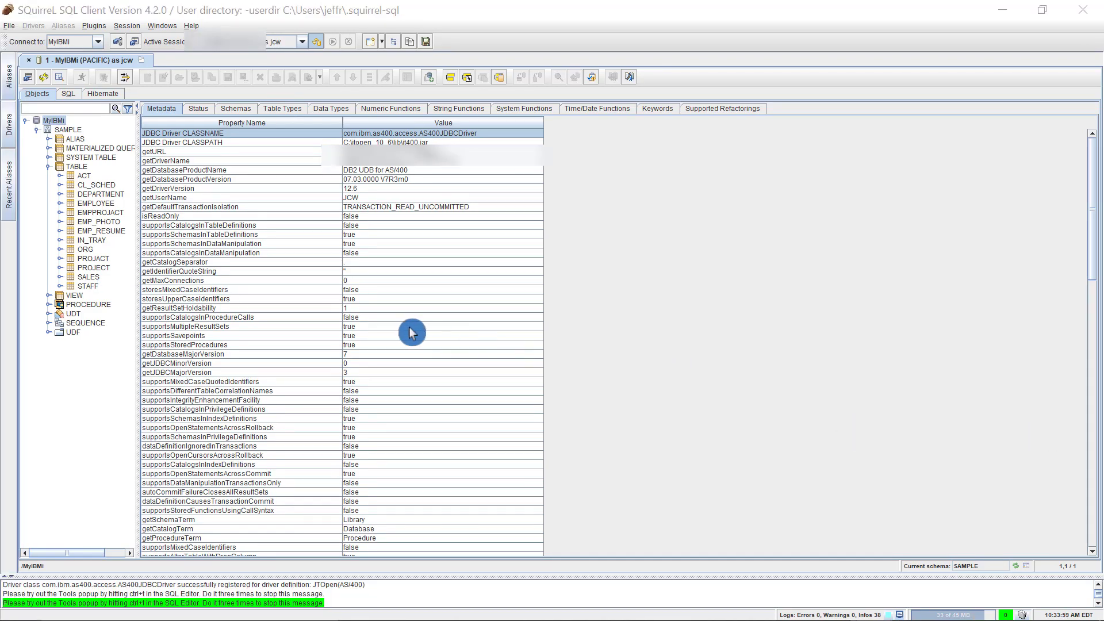
Enable Keep-Alive for the MyIBMi alias with the statement "select current timestamp from SYSIBM.SYSDUMMY1" and connect a second session.
click(10, 91)
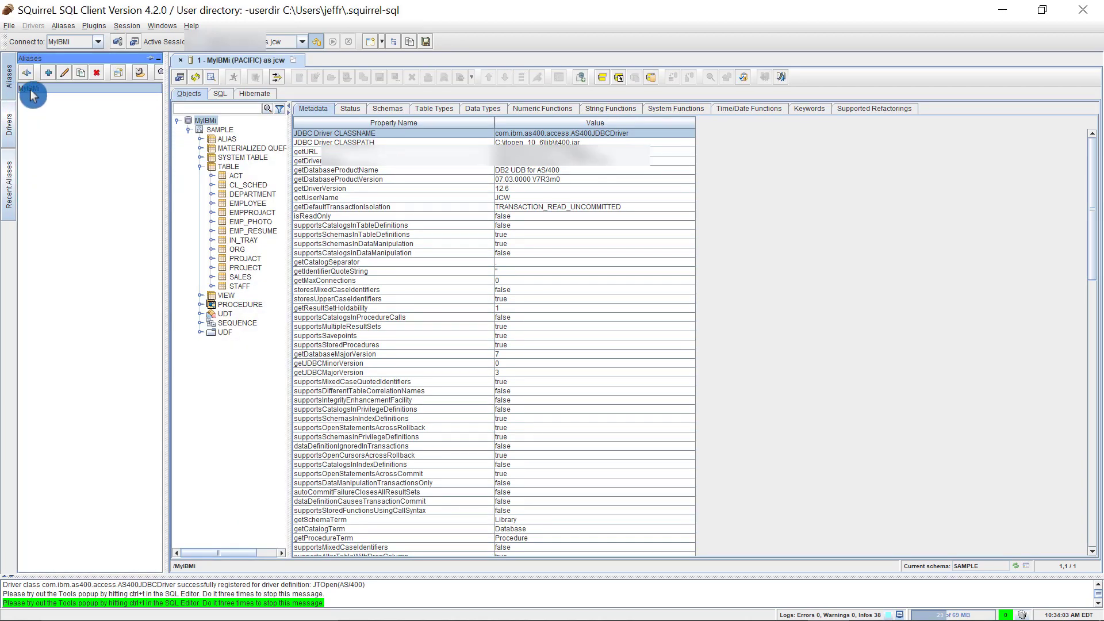
double_click(30, 90)
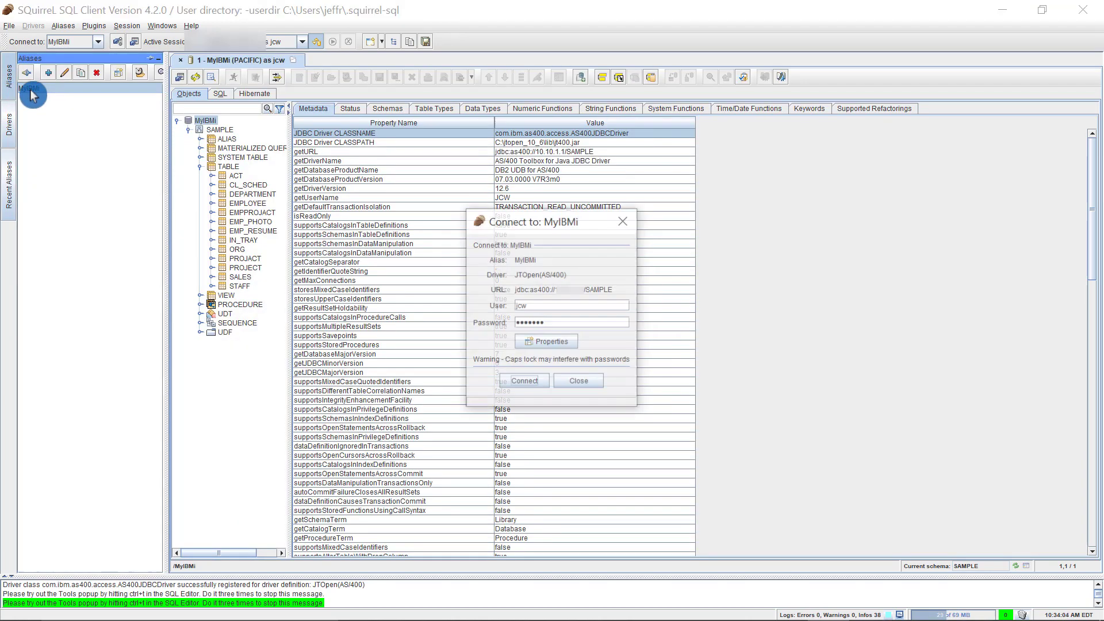
click(532, 344)
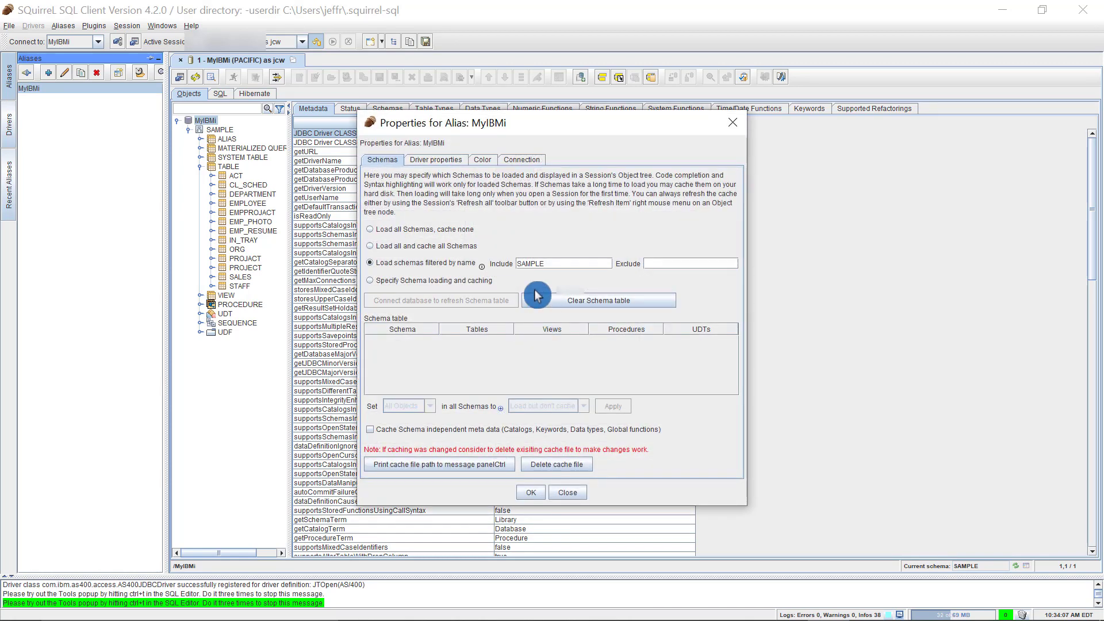
click(521, 160)
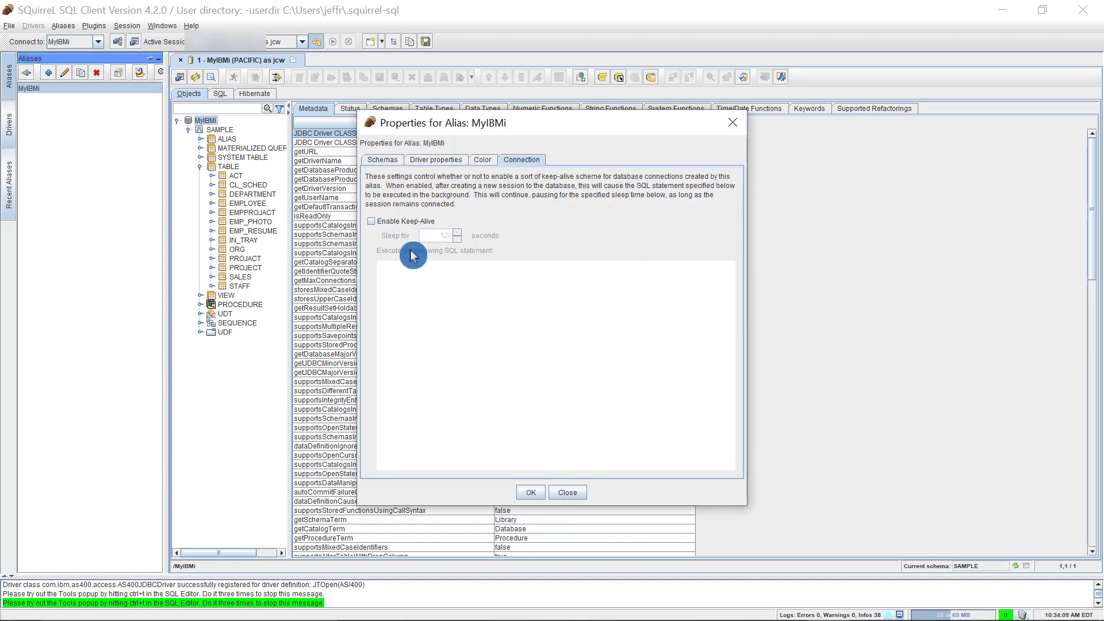
click(373, 223)
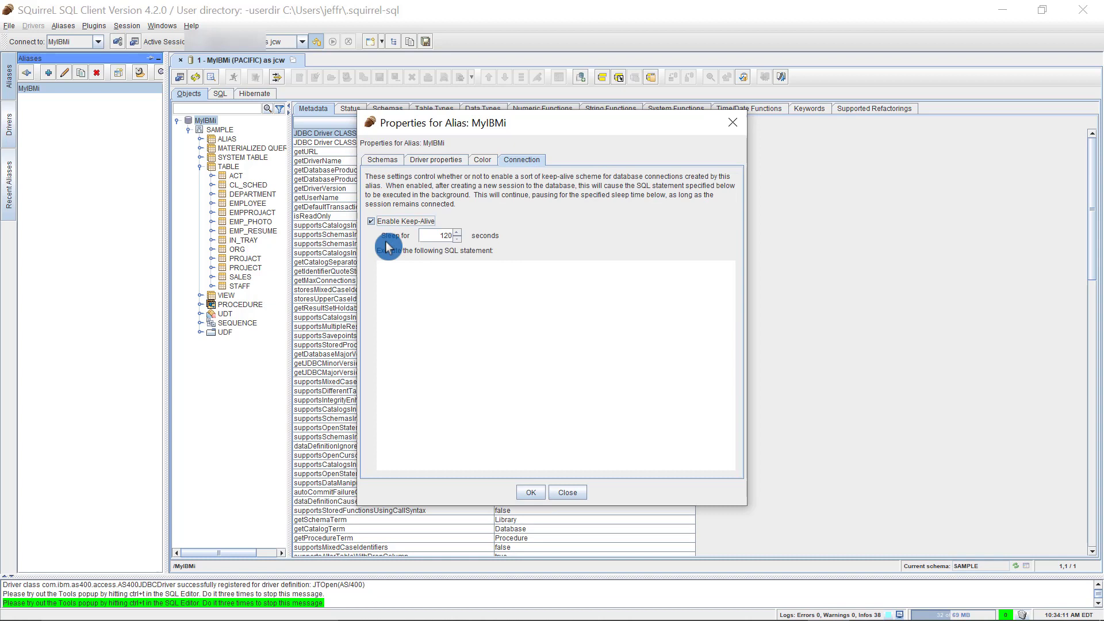
click(461, 286)
text(select current timestamp from SYSIBM.SYSDUMMY1)
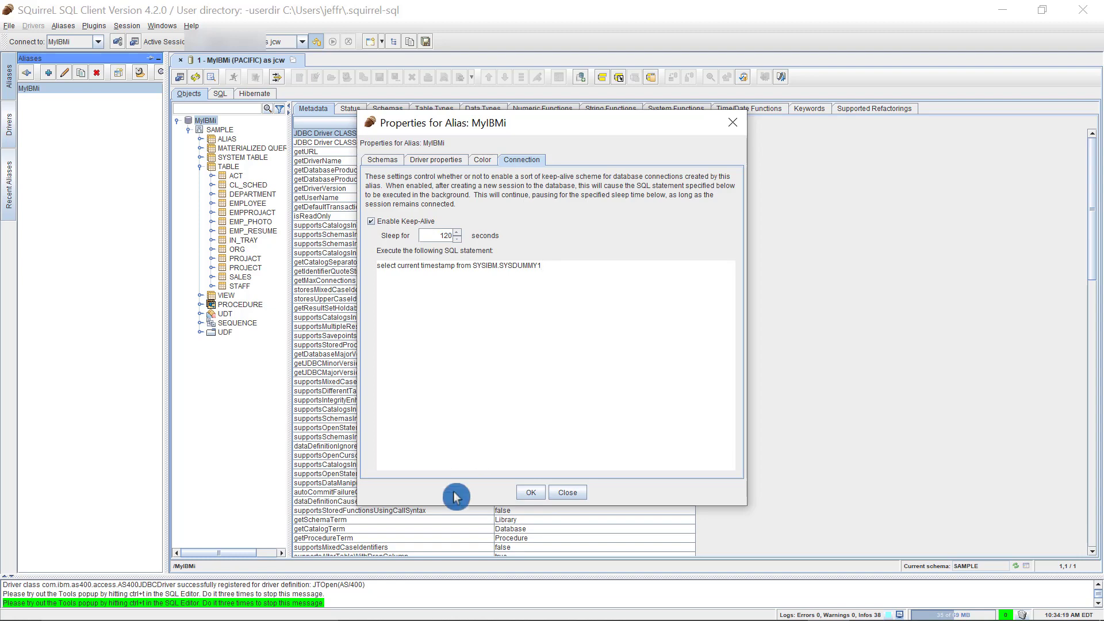
click(529, 492)
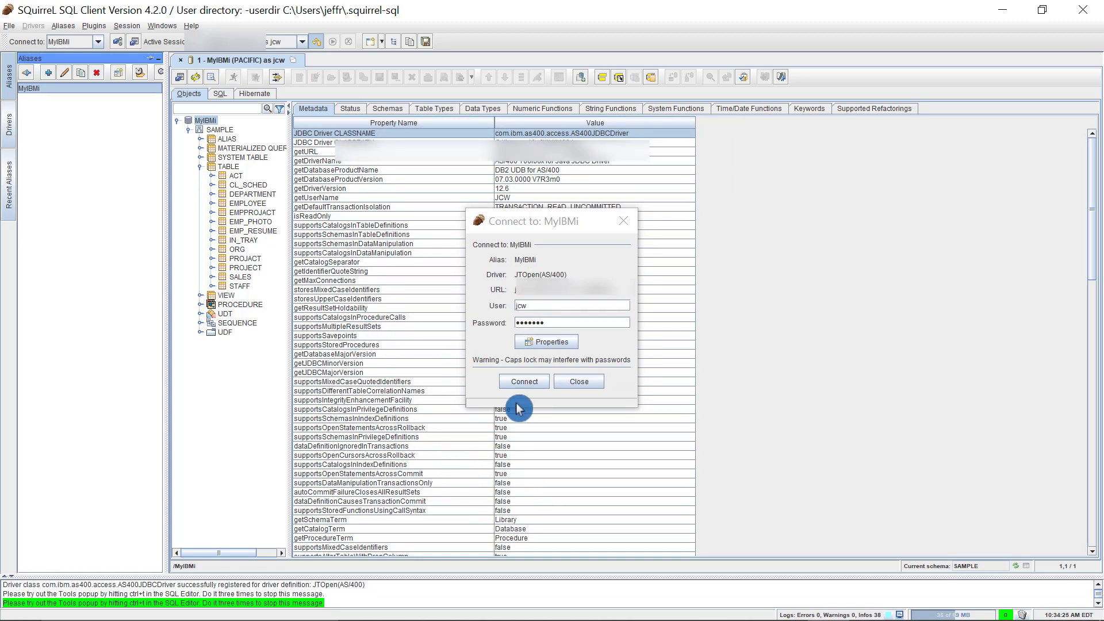
click(523, 380)
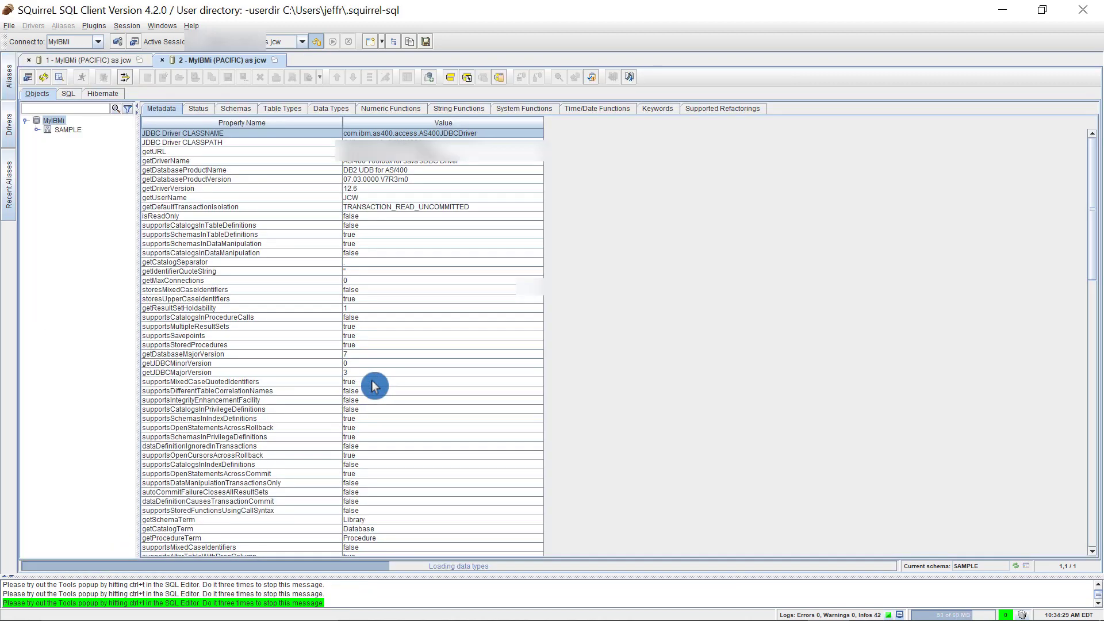
Switch to the first MyIBMi session and close it.
click(118, 61)
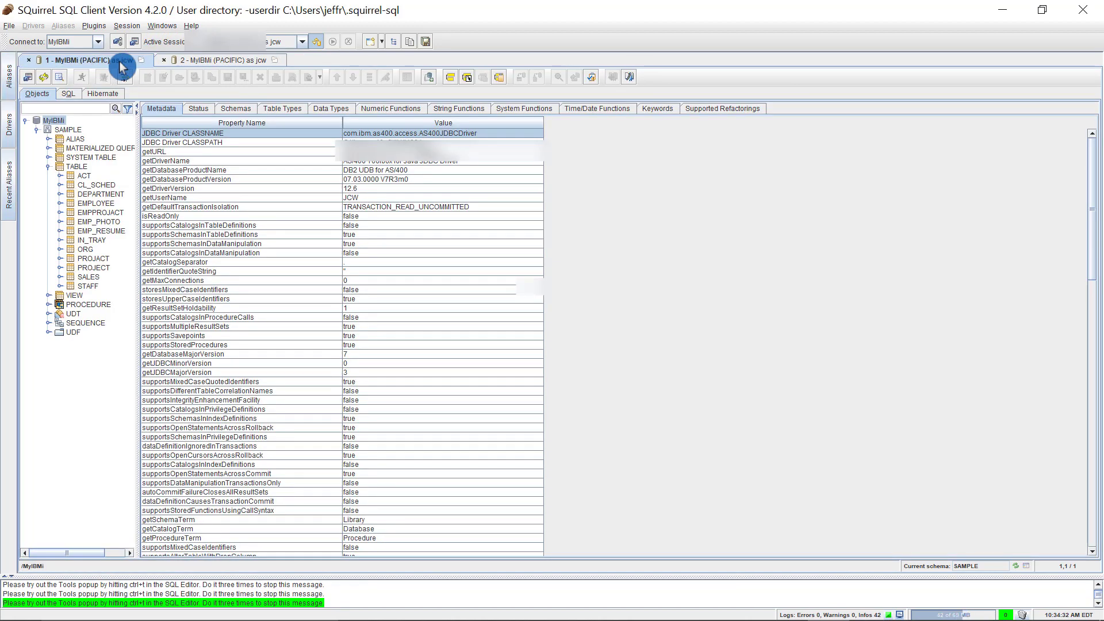
click(29, 60)
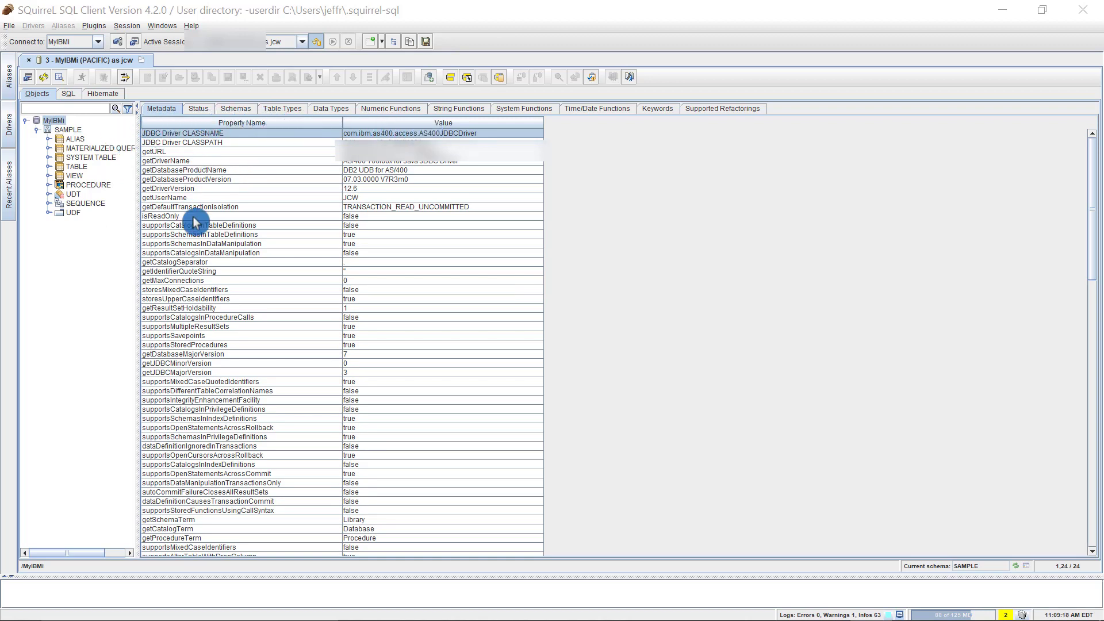
Review the MyIBMi connection's metadata properties, status, schemas, table types and data types.
scroll(239, 259, down, 11)
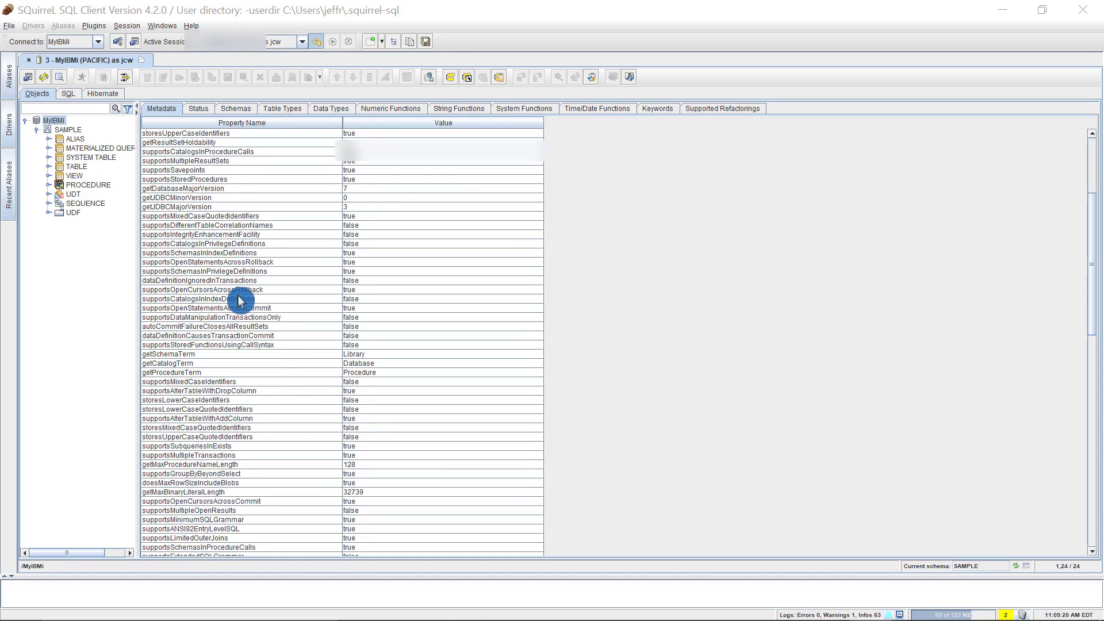
scroll(240, 302, down, 8)
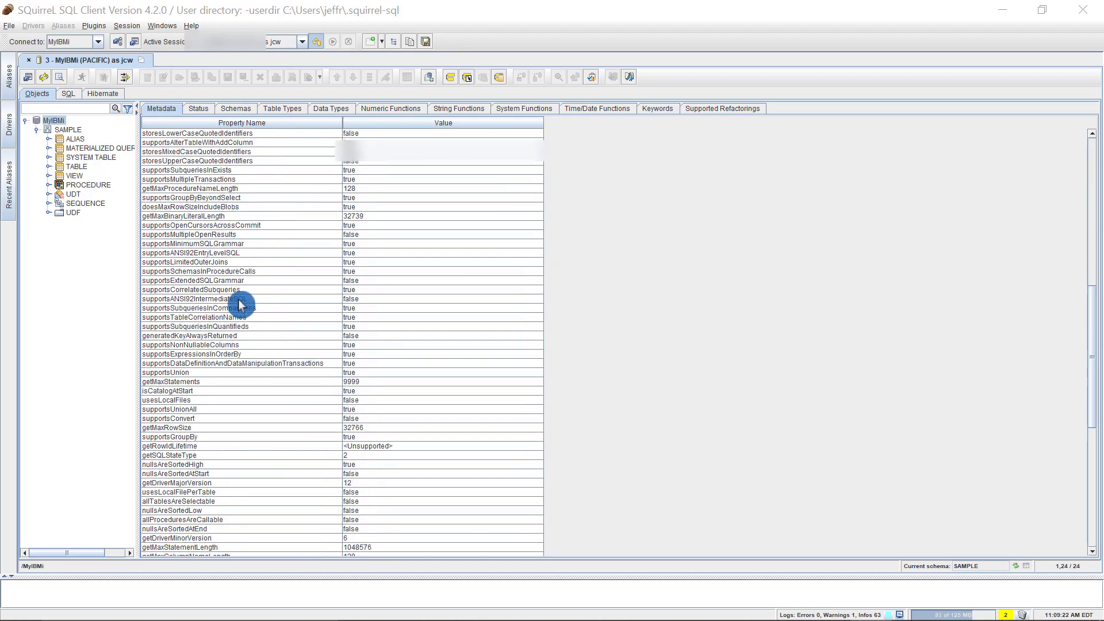
scroll(241, 306, down, 10)
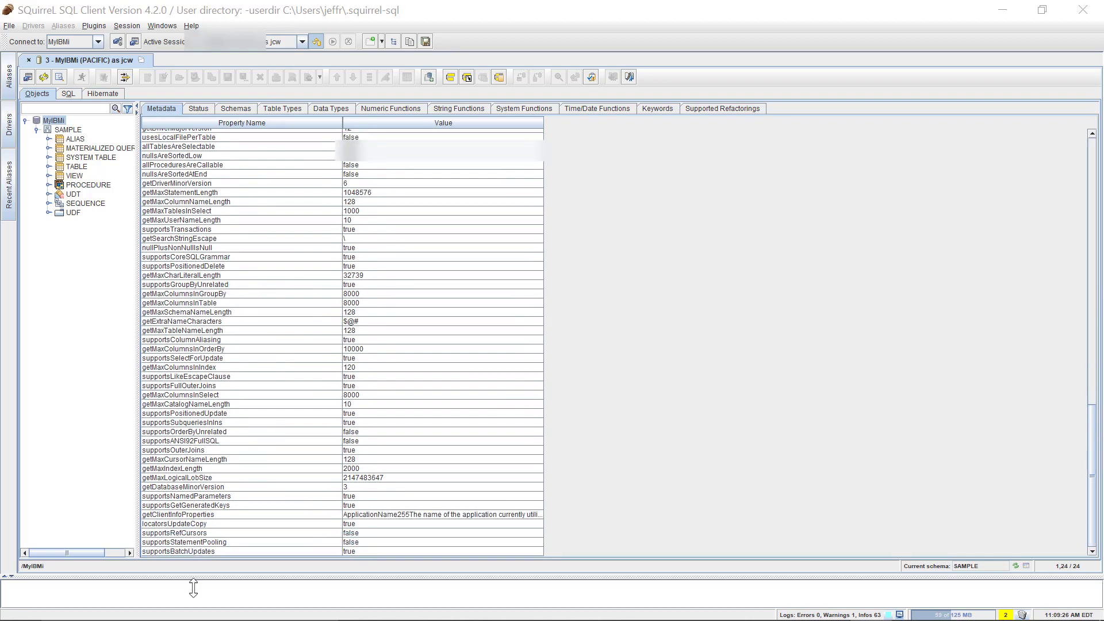
scroll(260, 507, up, 9)
scroll(260, 503, up, 4)
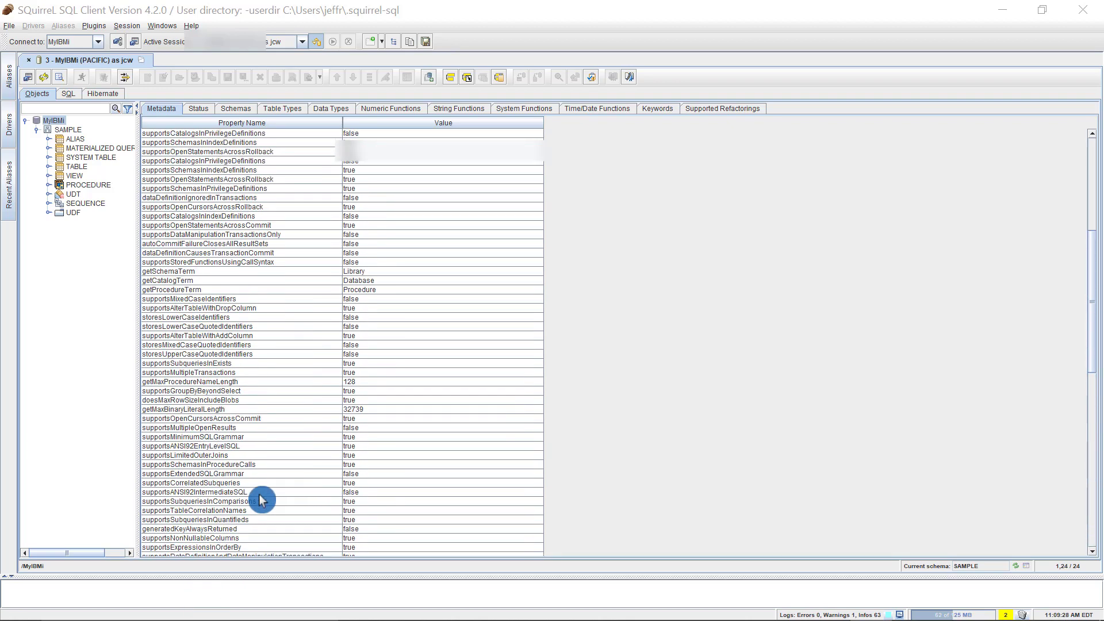
click(198, 108)
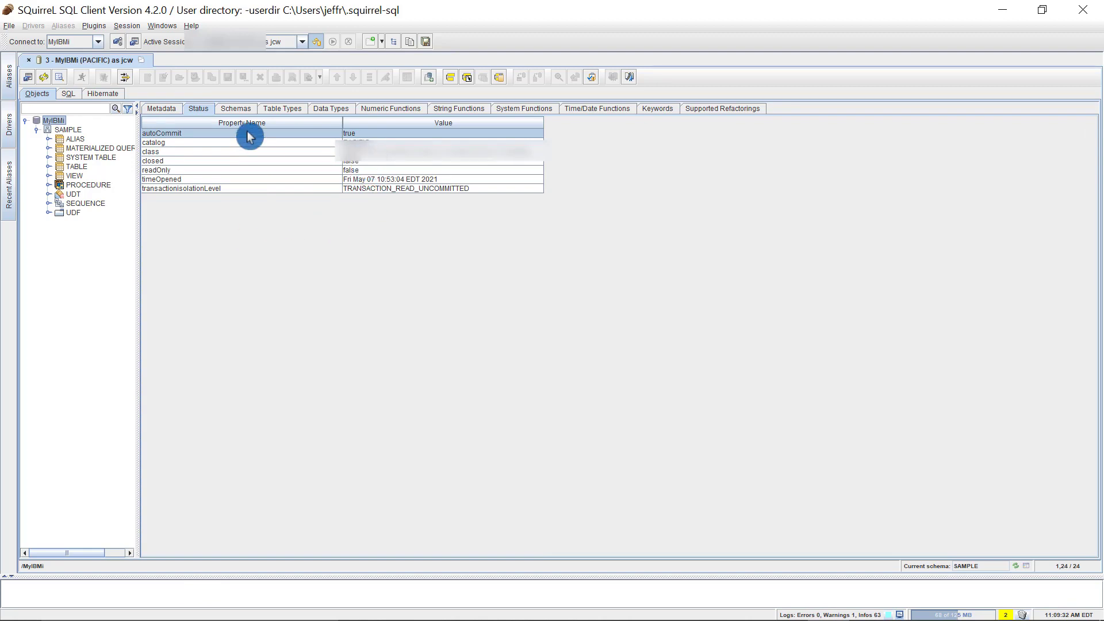
click(237, 108)
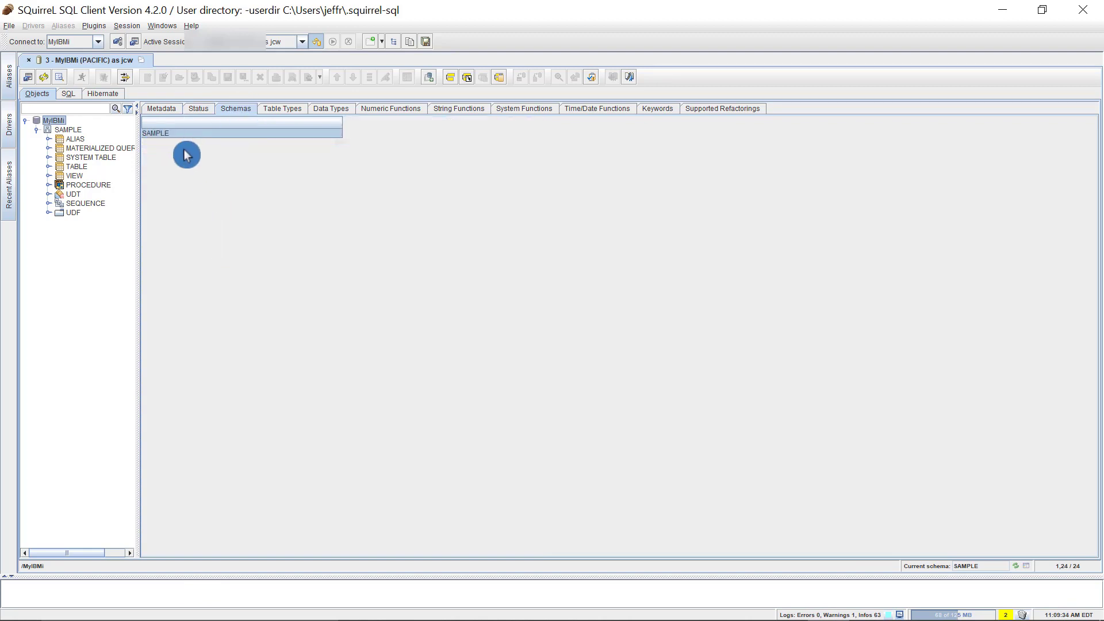
click(276, 113)
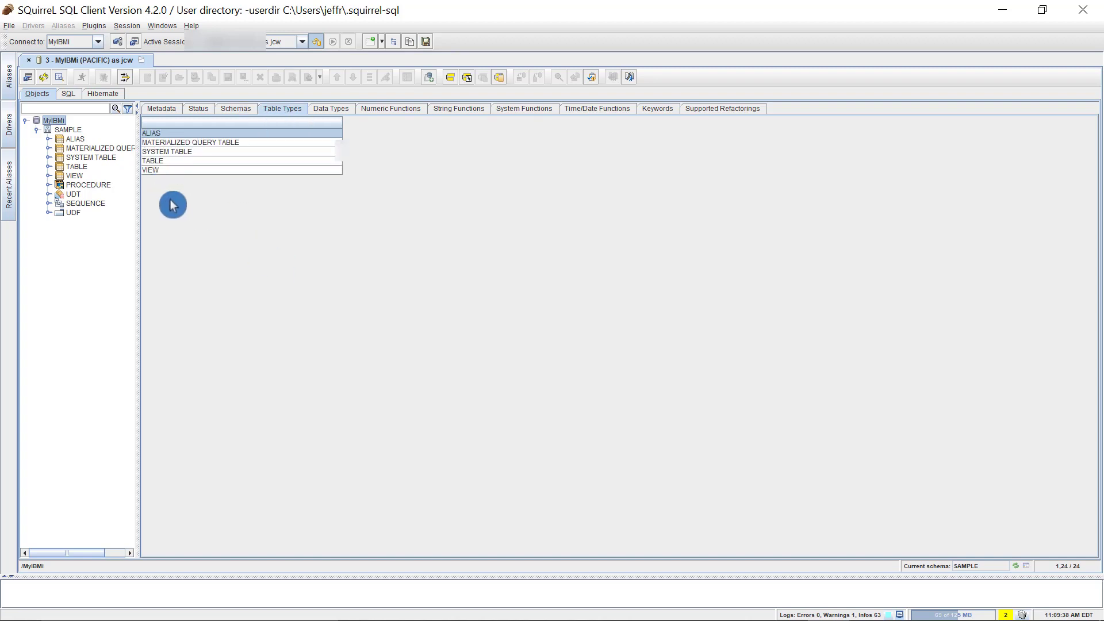
click(338, 113)
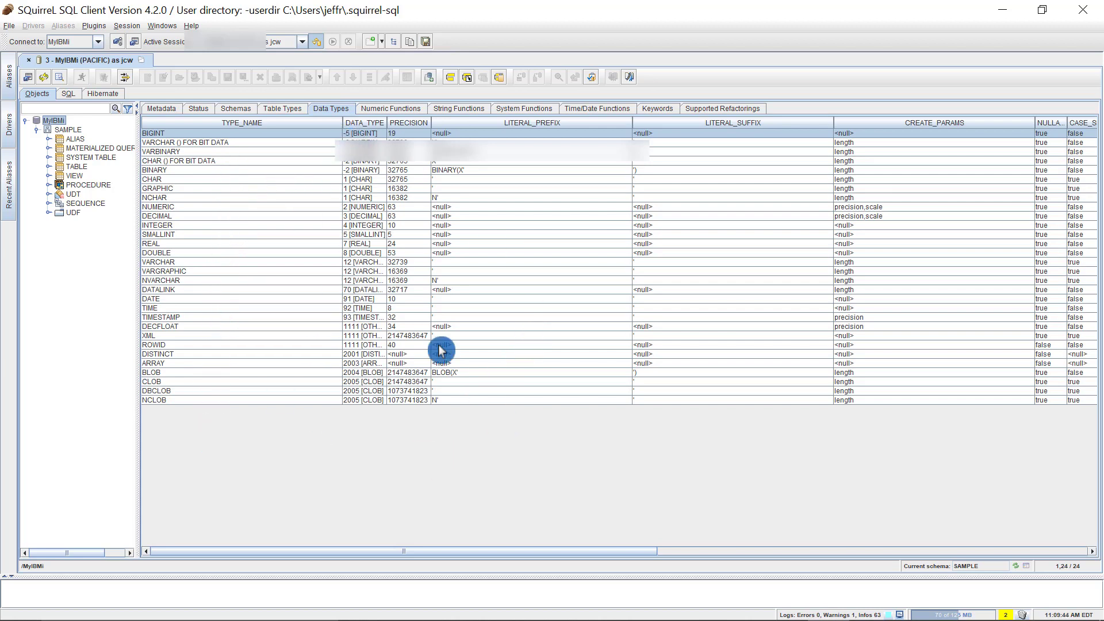
Examine the database's numeric, string, system and time/date functions, its keywords and the supported refactorings.
click(390, 109)
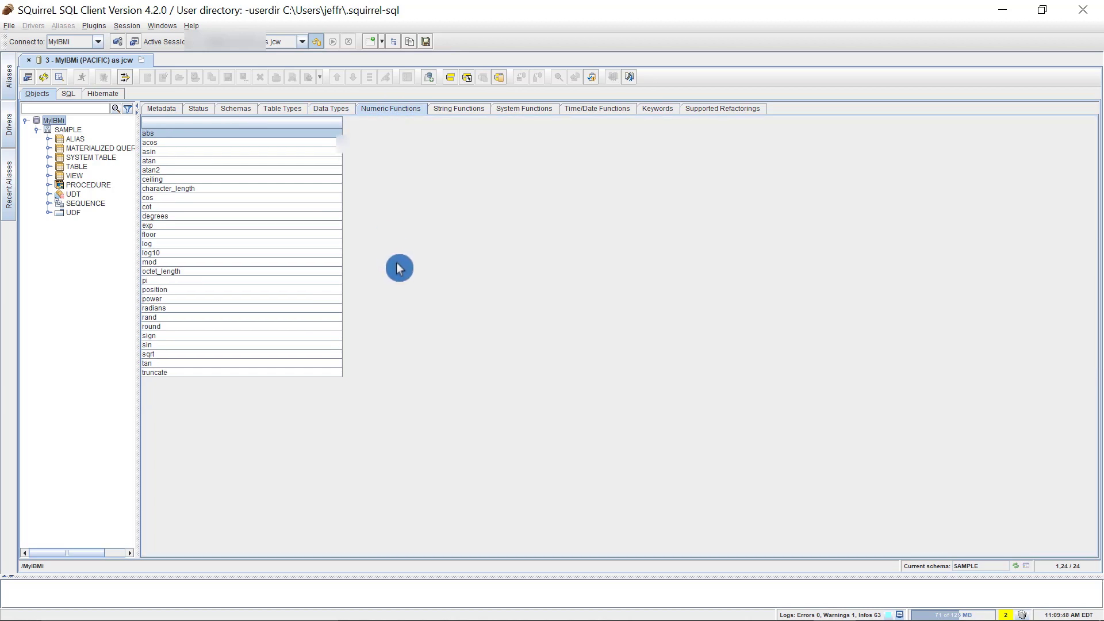
click(457, 110)
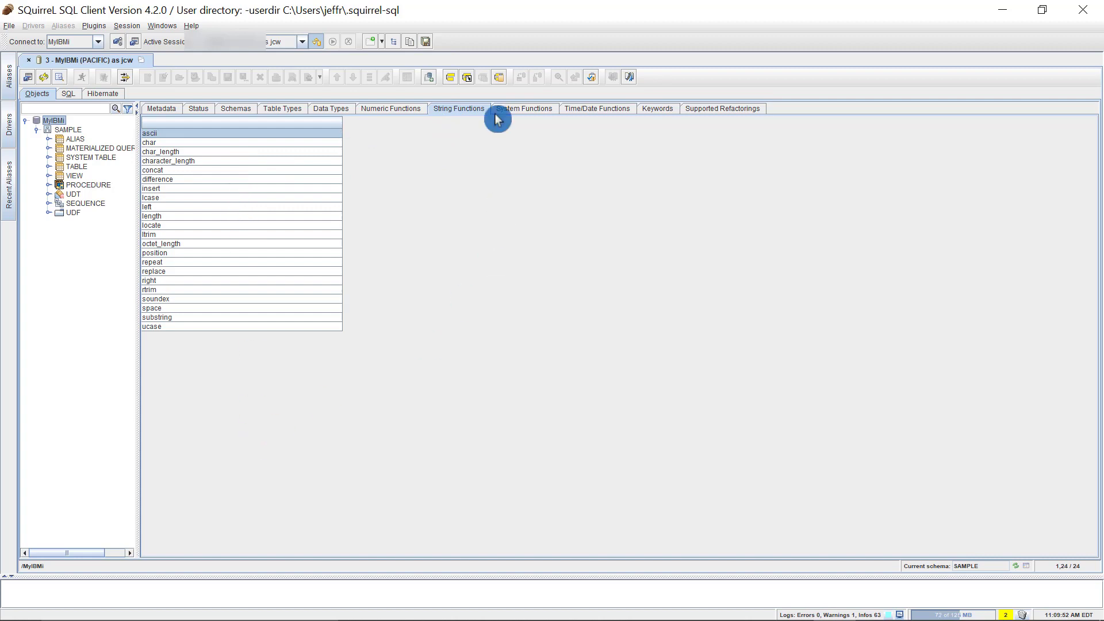
click(525, 112)
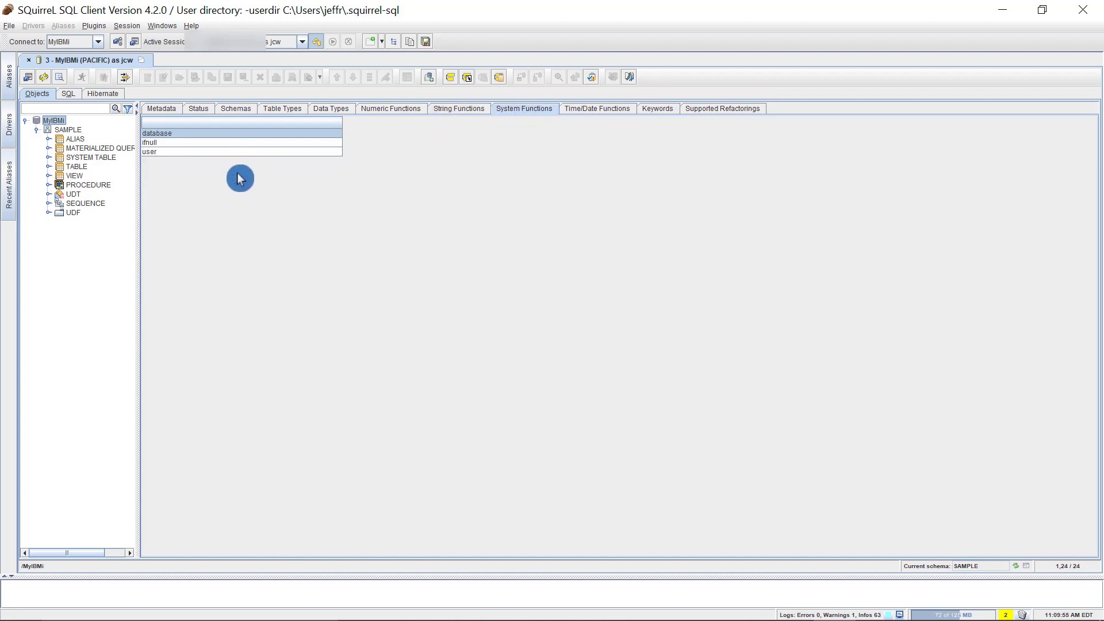
click(596, 113)
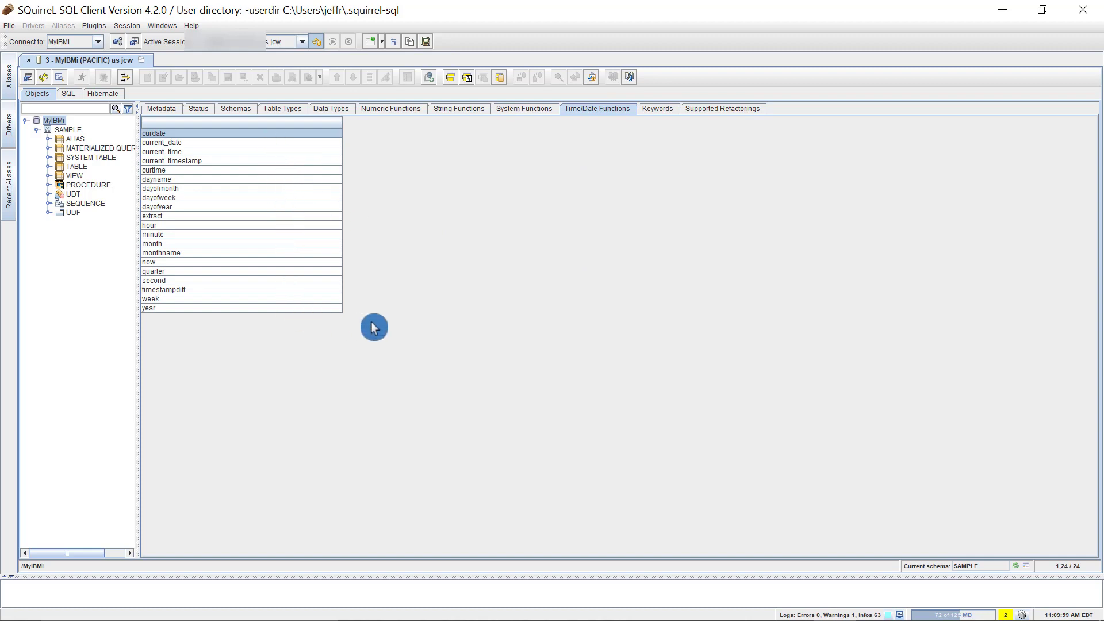
click(654, 109)
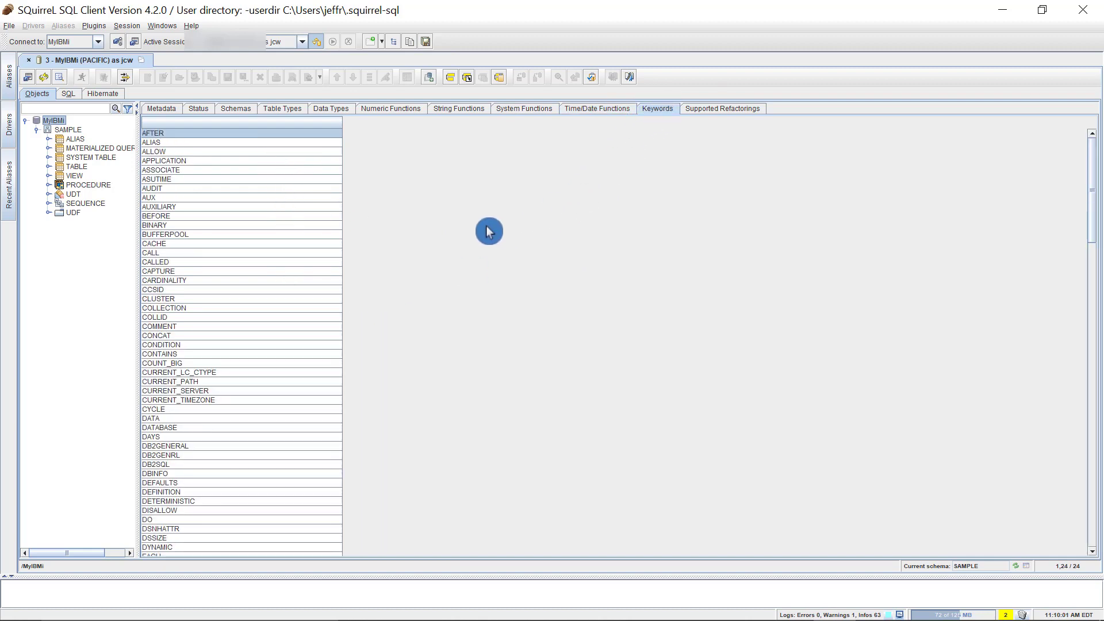
scroll(311, 340, down, 15)
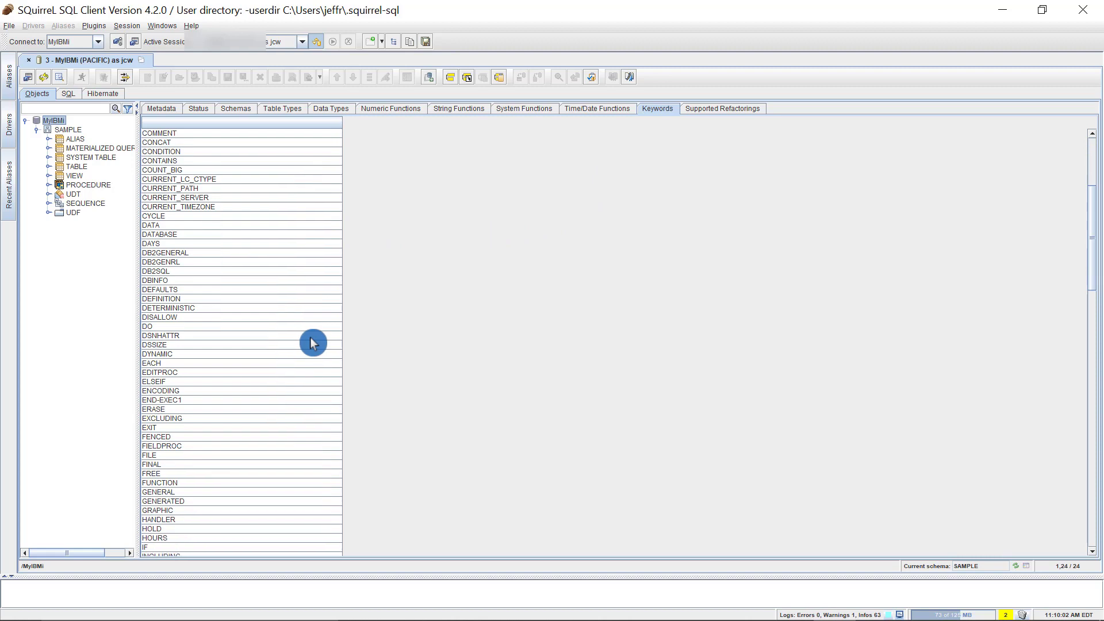
scroll(312, 343, down, 20)
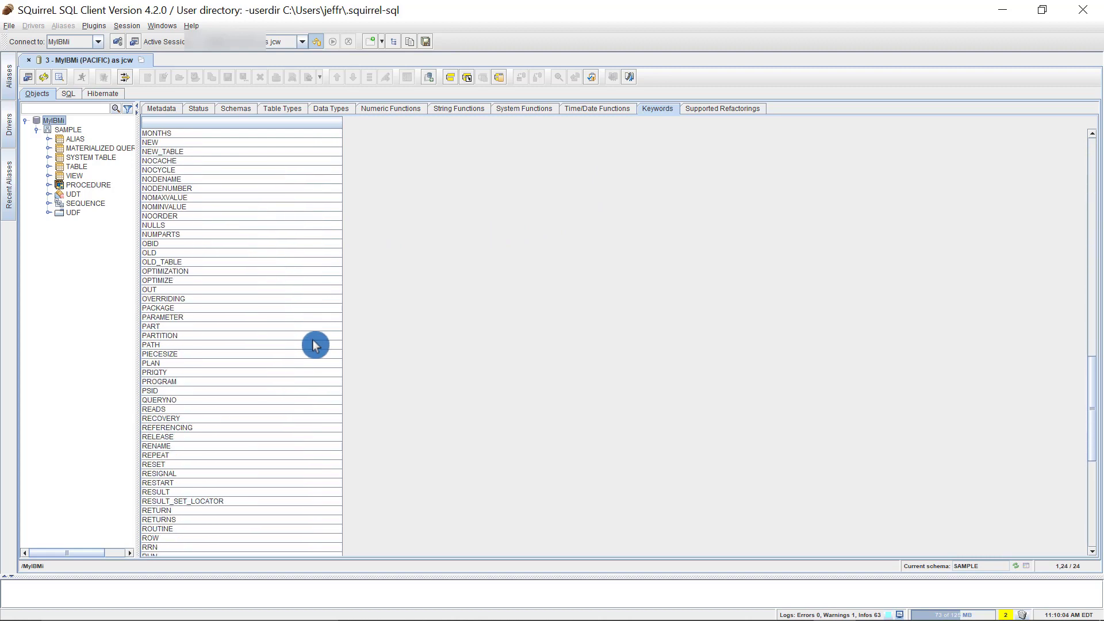
click(728, 109)
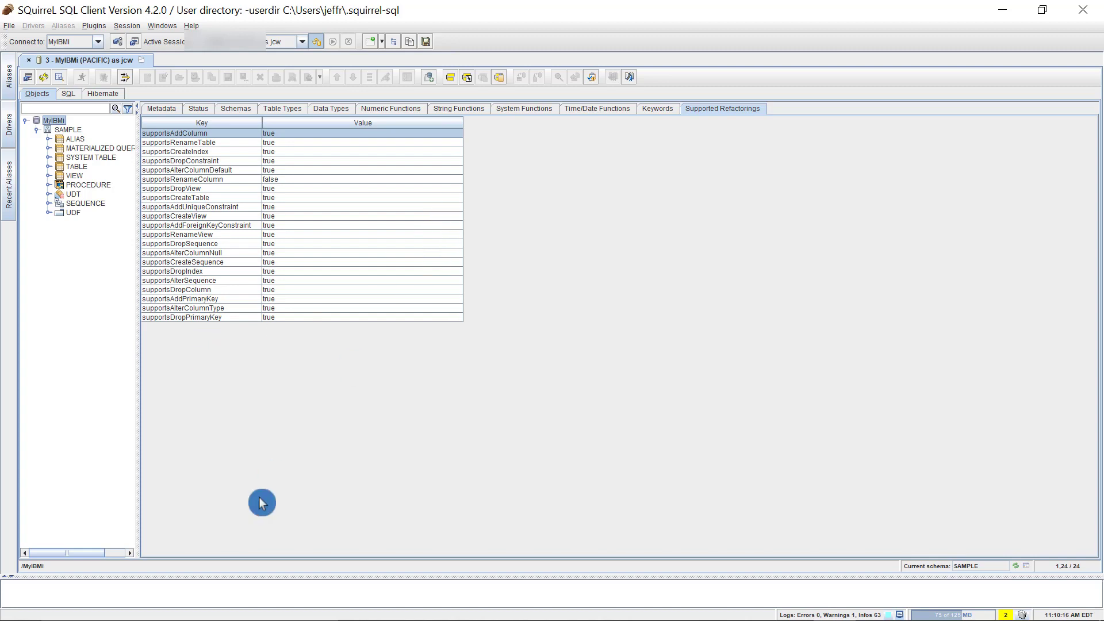
Select the EMPLOYEE table in the SAMPLE schema and inspect its info, content, row count, columns and primary key.
click(48, 167)
click(84, 204)
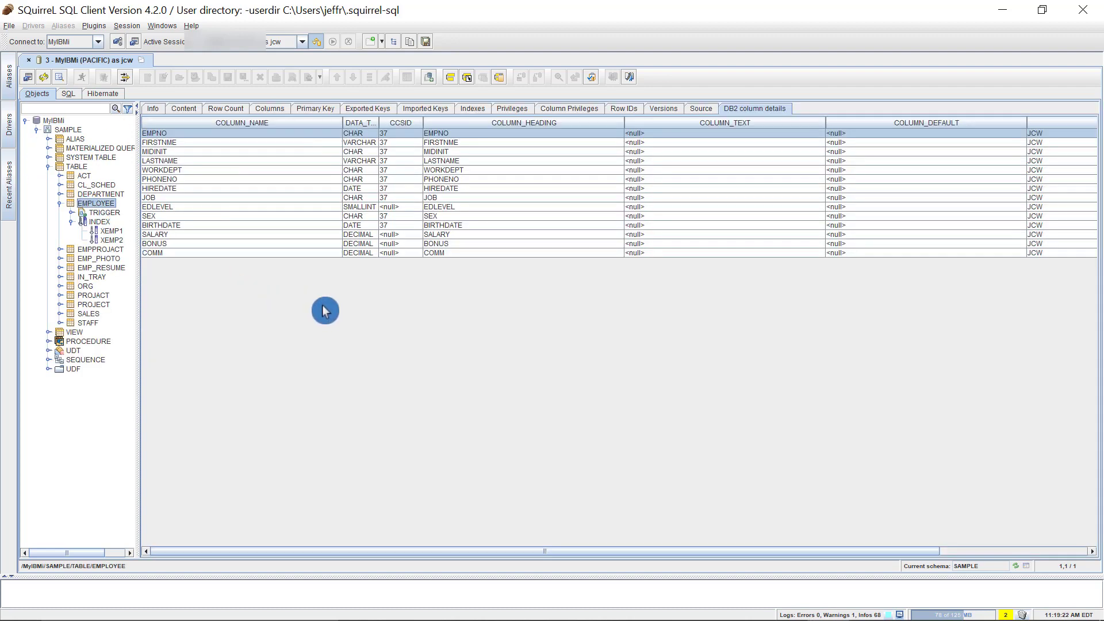
click(153, 111)
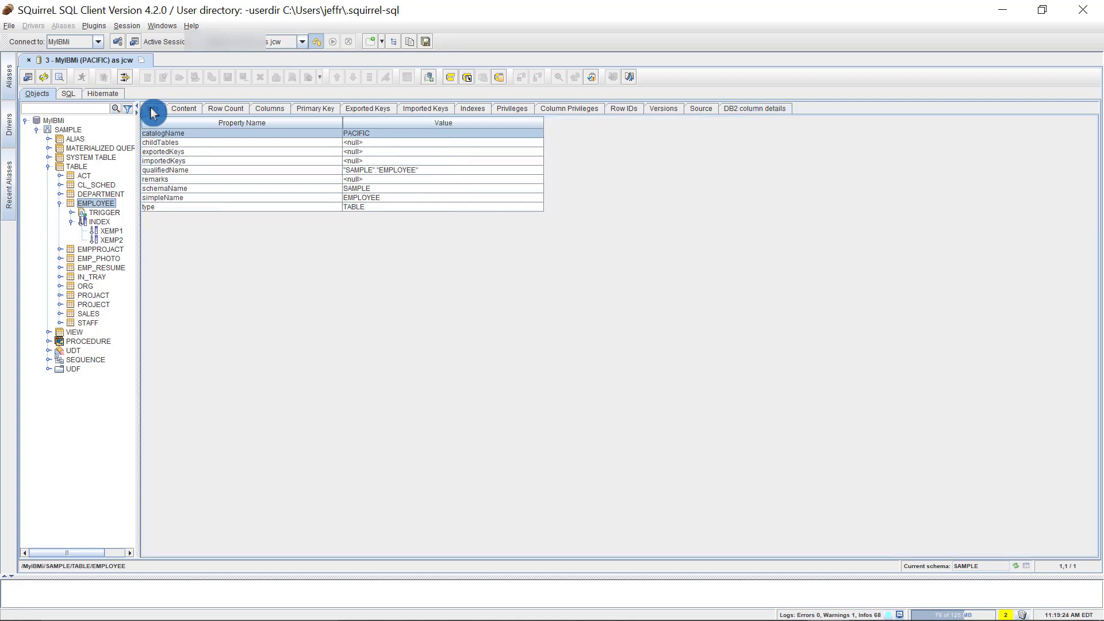
click(185, 110)
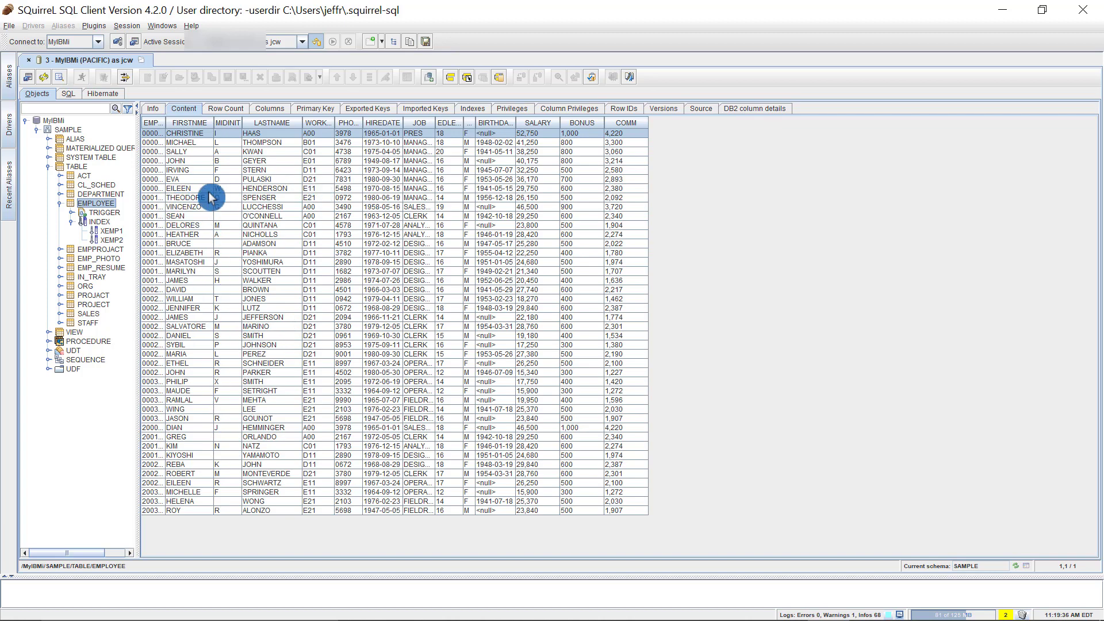
click(225, 108)
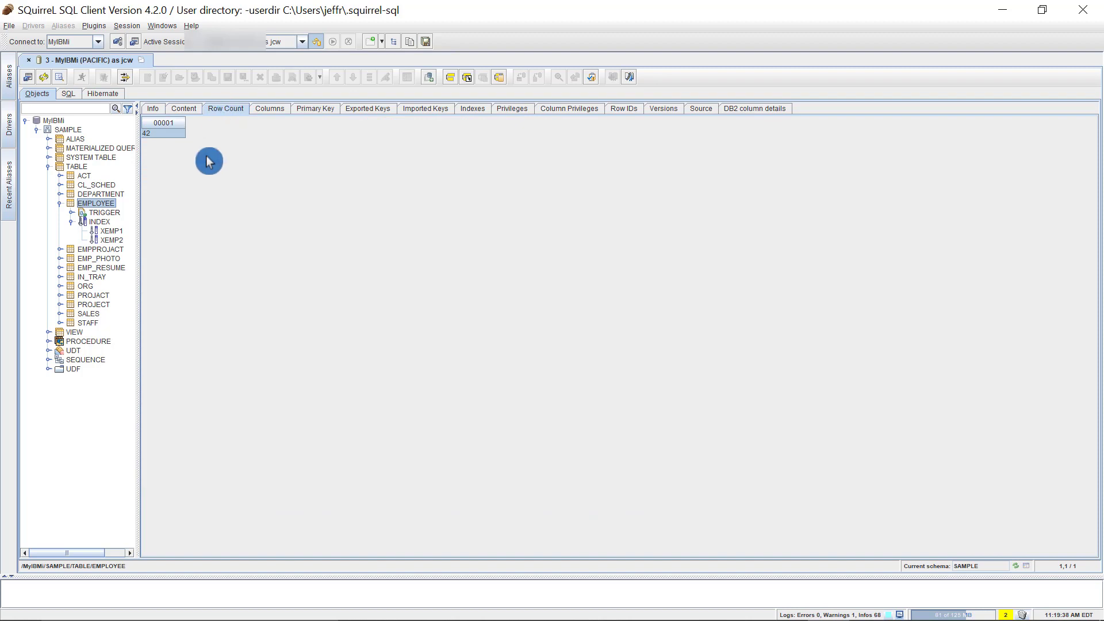
click(270, 111)
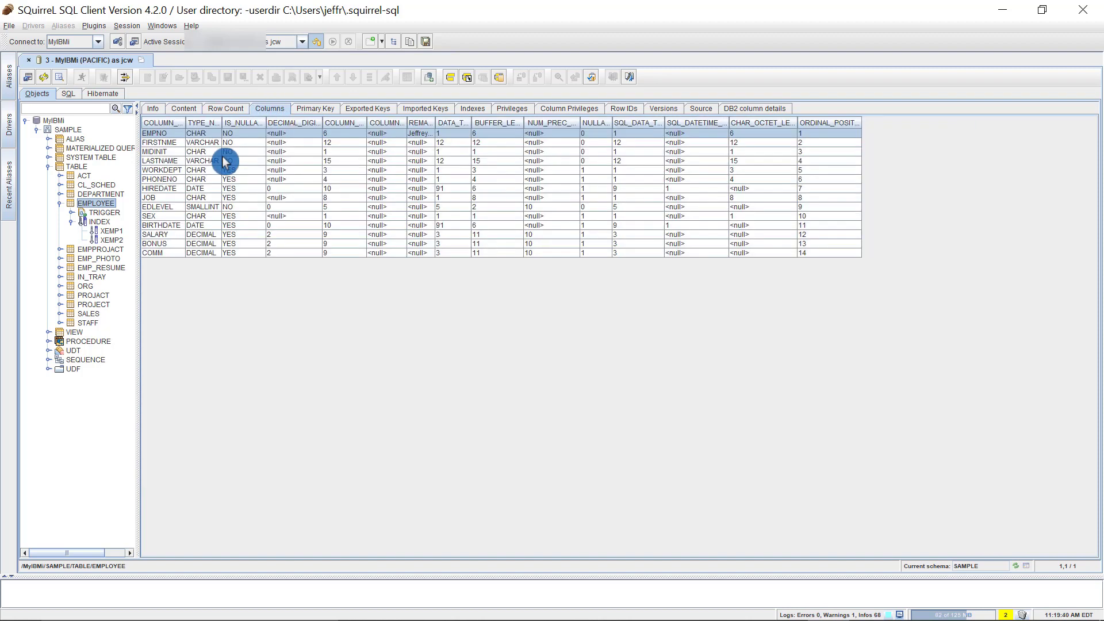
click(305, 110)
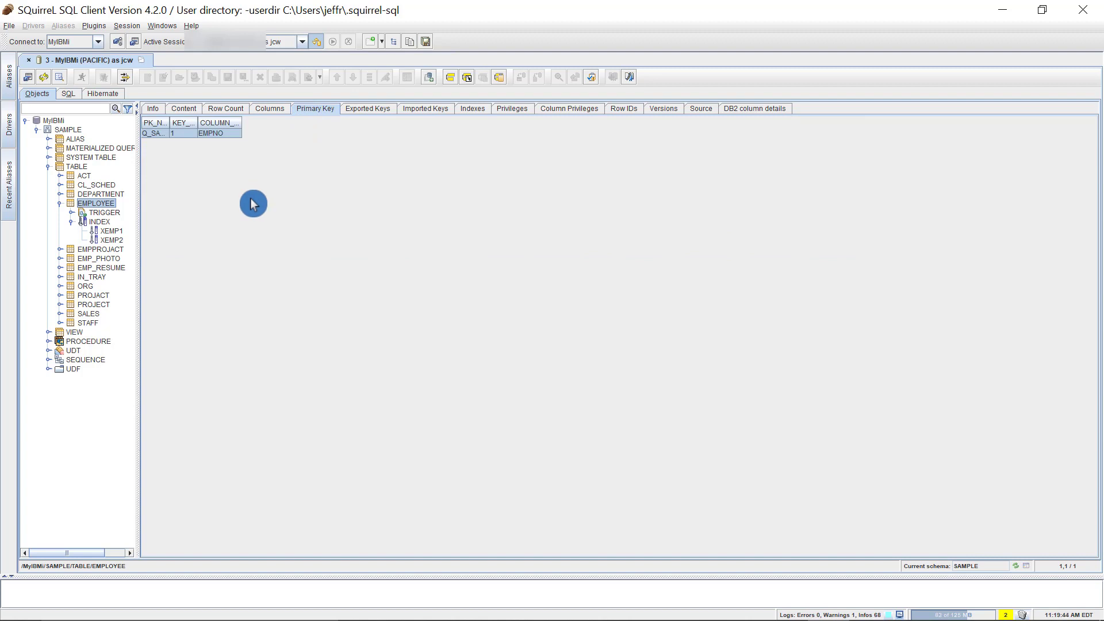
Inspect the EMPLOYEE table's exported and imported keys, indexes, table and column privileges, versions, source and DB2 column details.
click(366, 110)
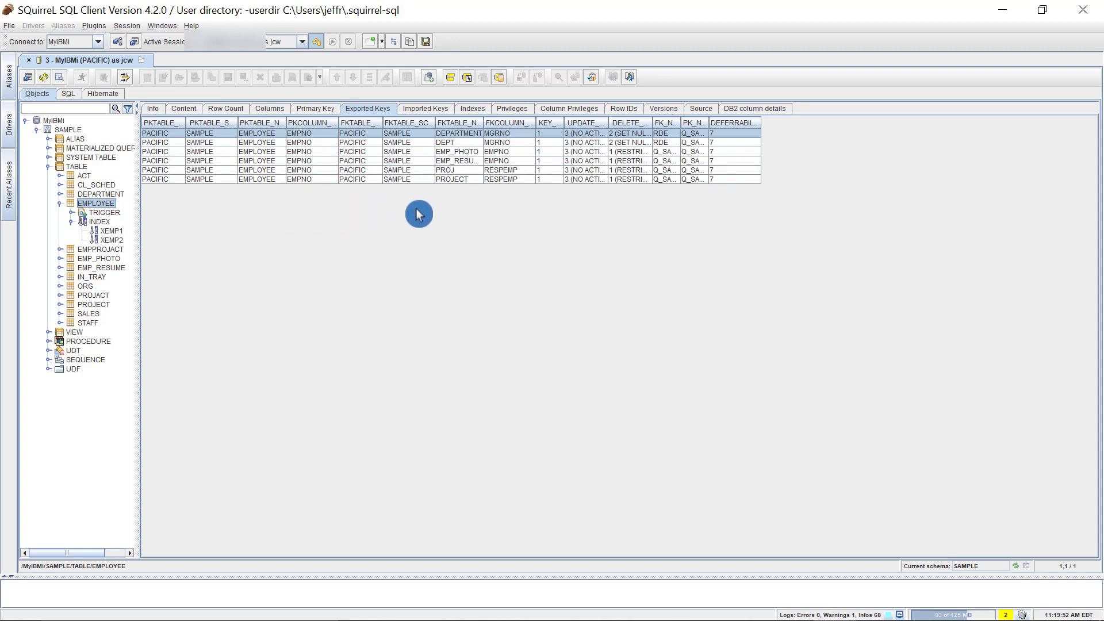
click(424, 109)
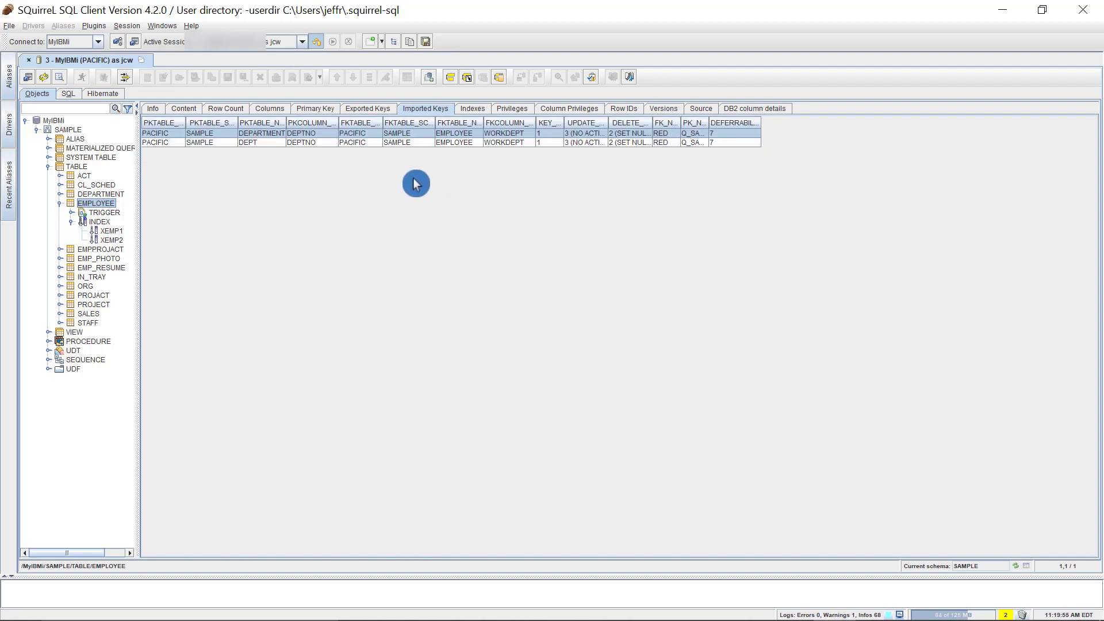
click(473, 109)
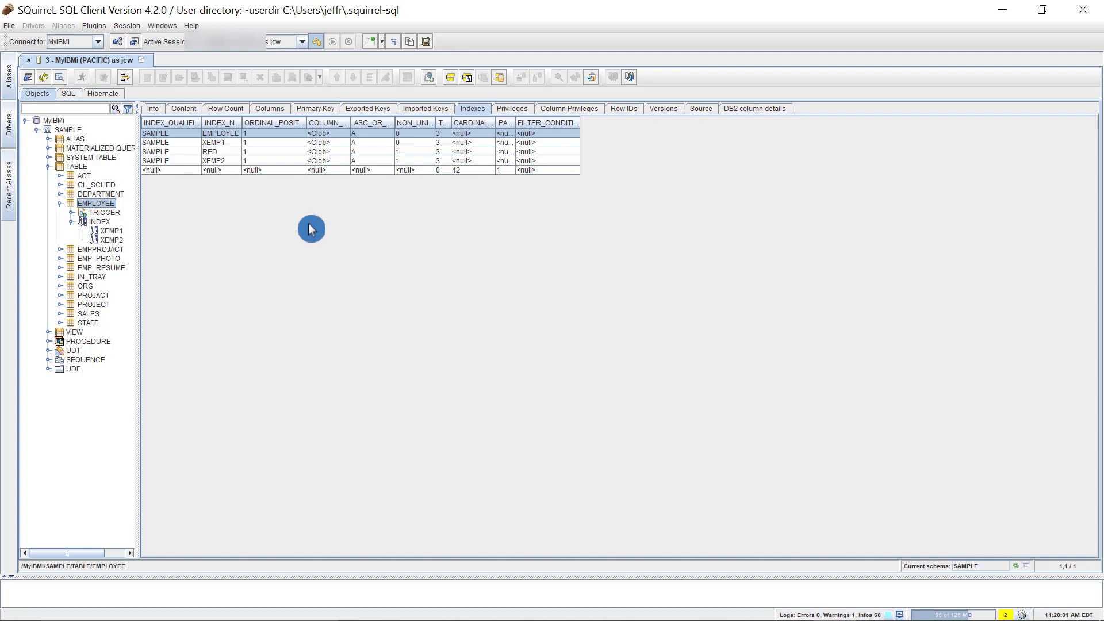
click(518, 109)
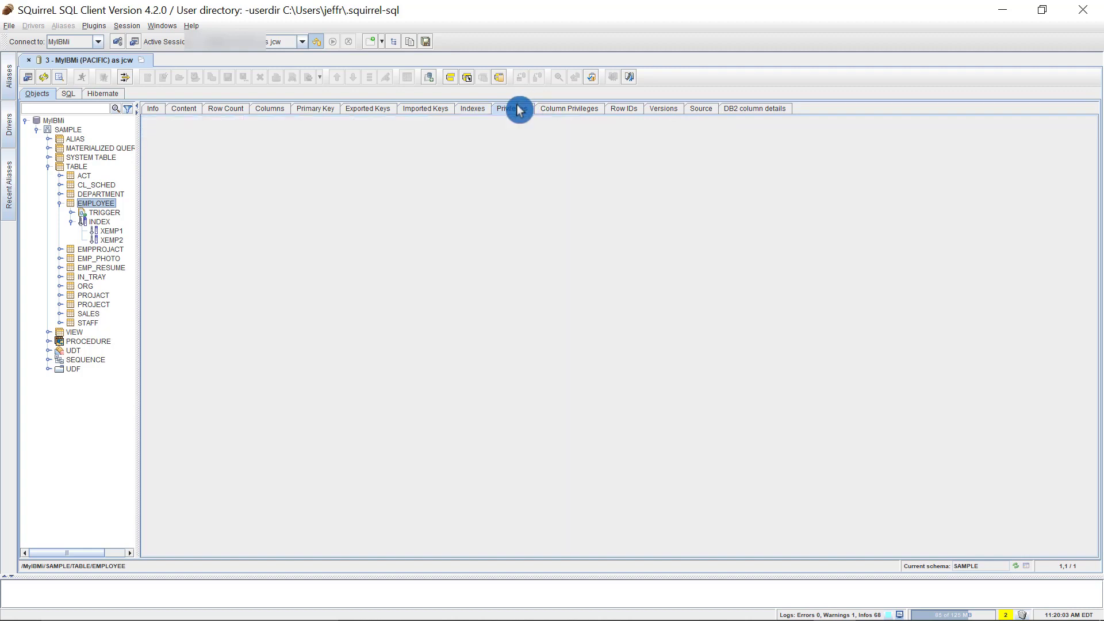
click(578, 112)
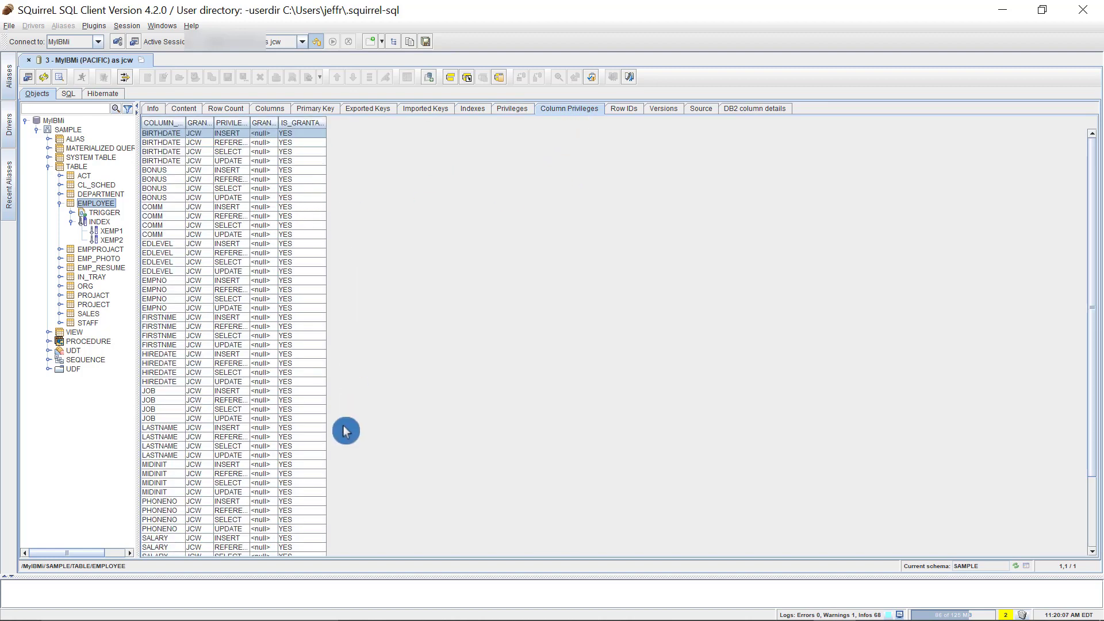
click(663, 109)
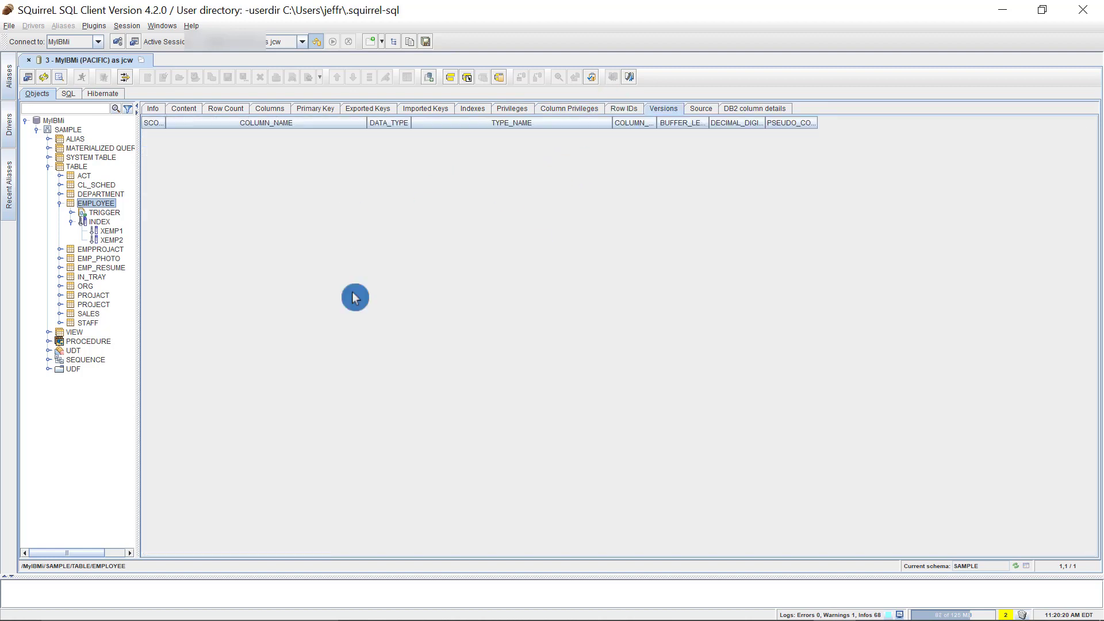
click(698, 107)
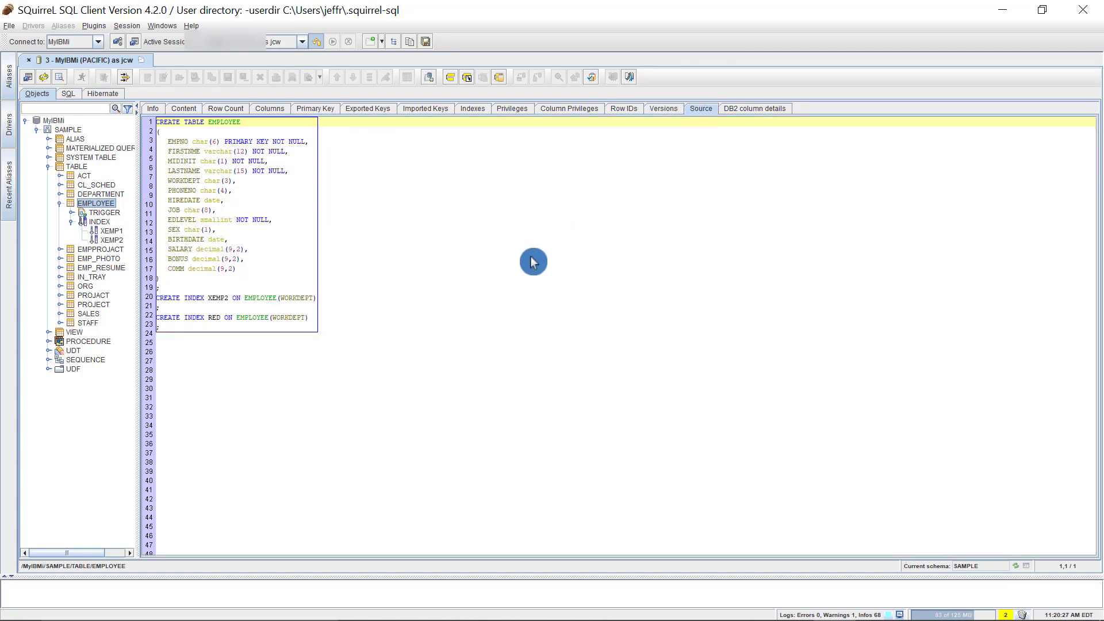
click(753, 109)
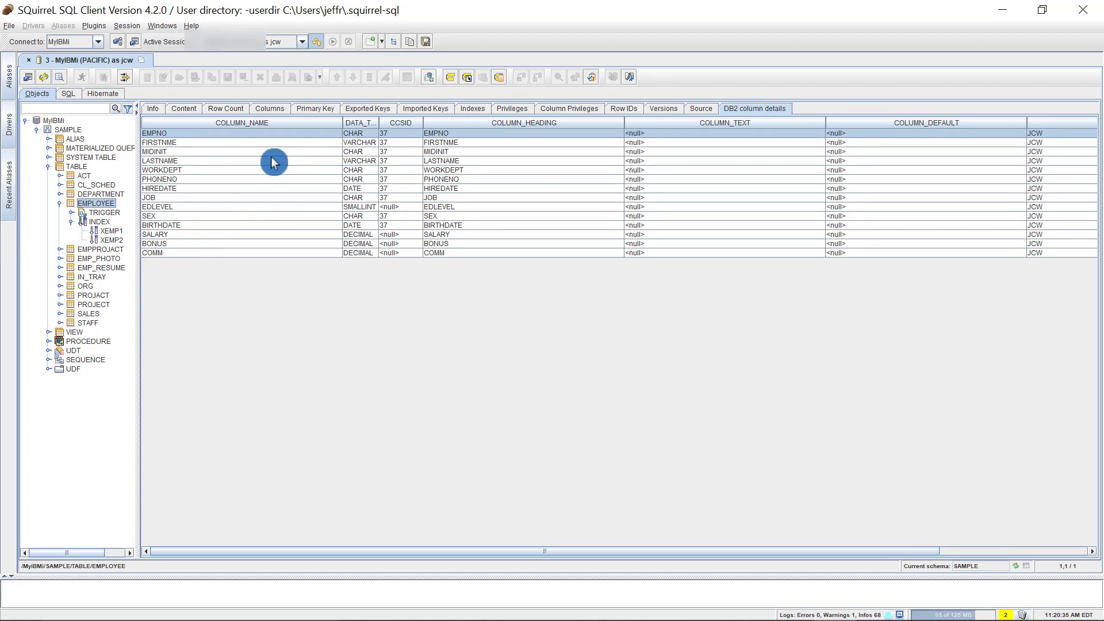
Look through the actions available for the EMPLOYEE table, including its script generation options.
right_click(104, 208)
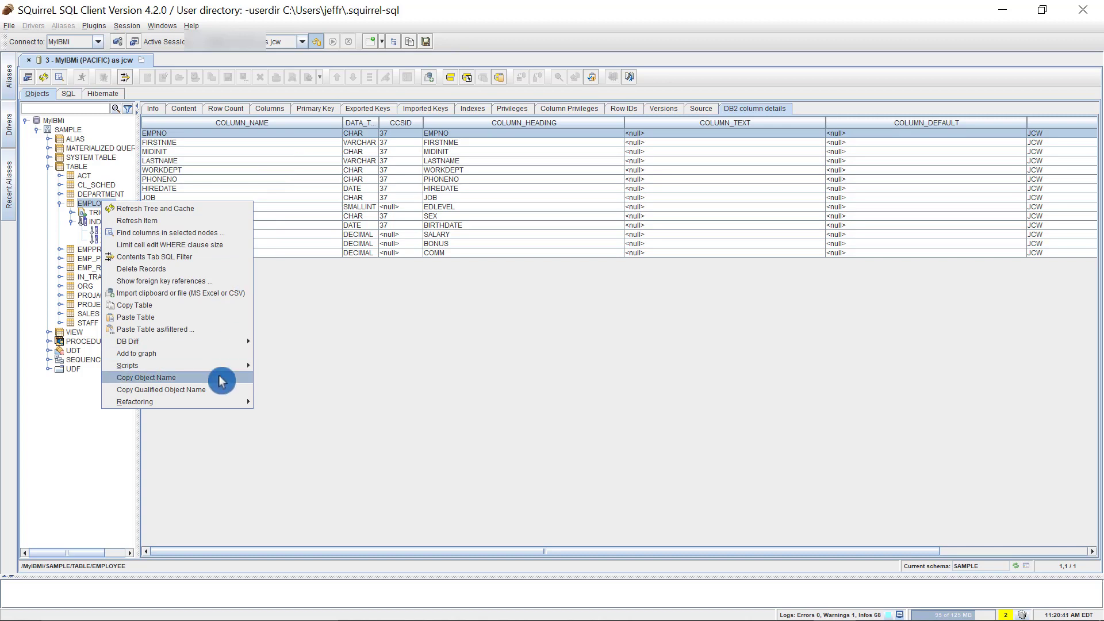
mouse_move(220, 371)
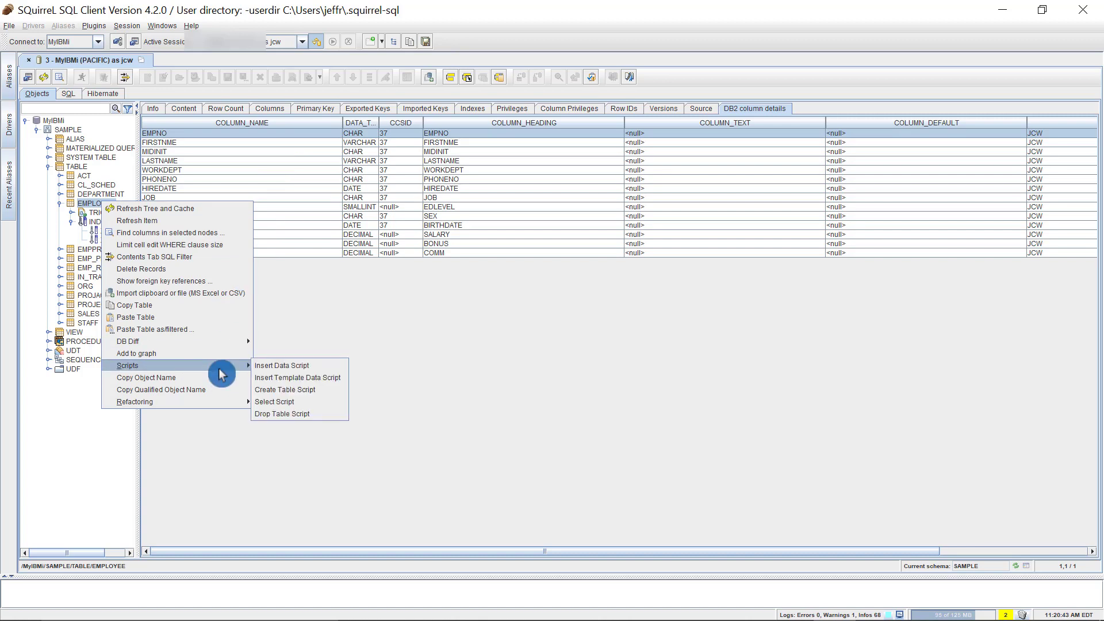
click(294, 373)
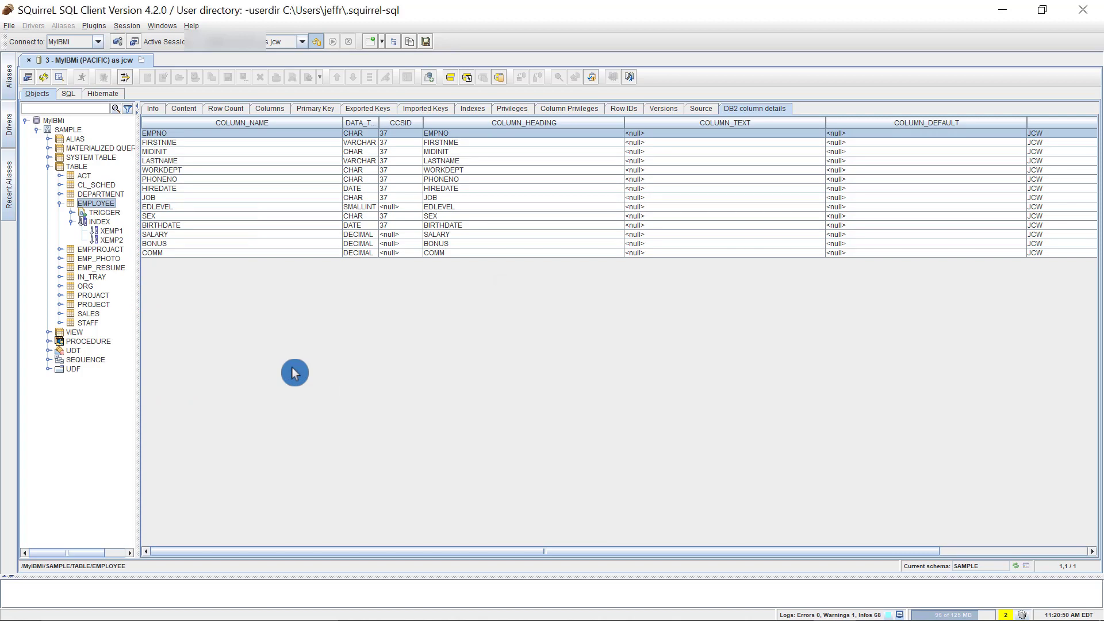
Review the generated INSERT statements for the SAMPLE.EMPLOYEE table in the SQL editor.
click(70, 95)
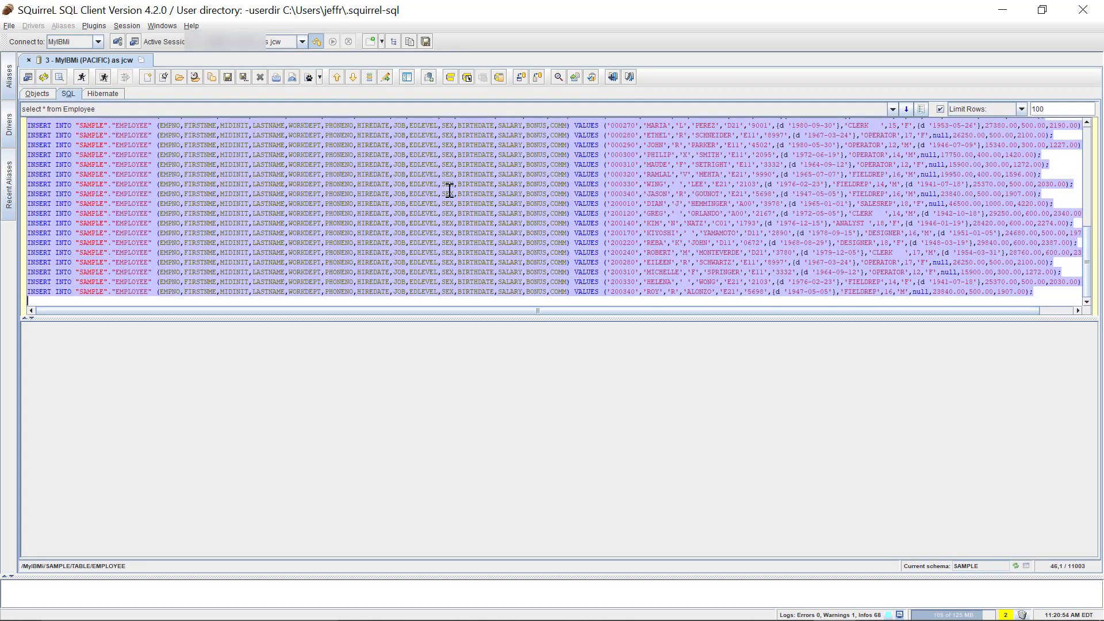
scroll(558, 230, up, 10)
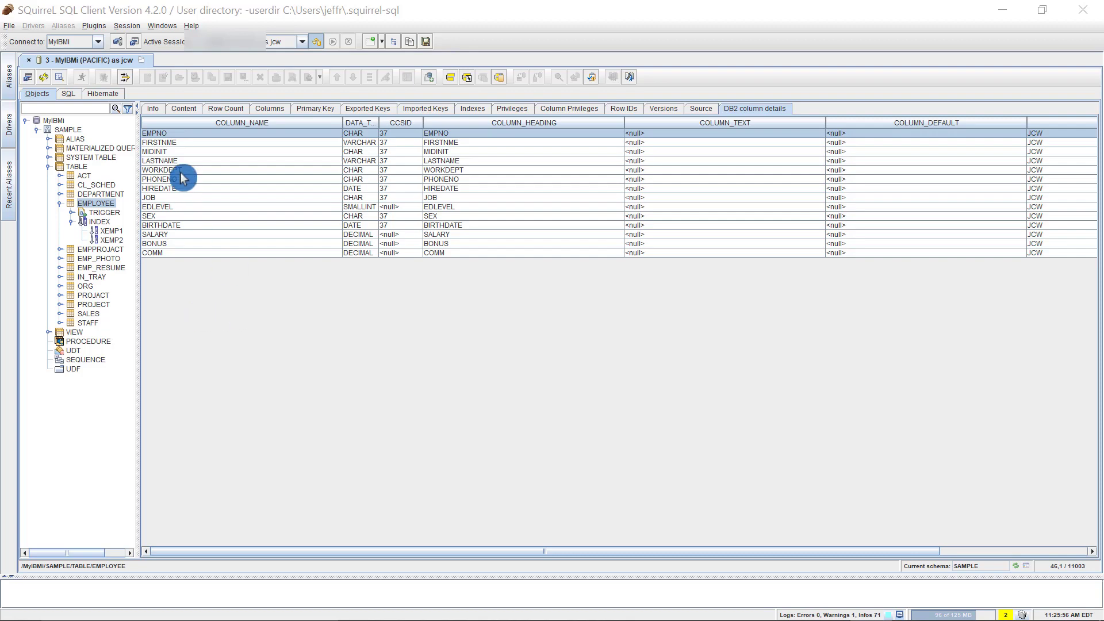
Run "select * from Employee" and inspect the result's metadata, execution info, overview, rotated table and text views.
click(69, 94)
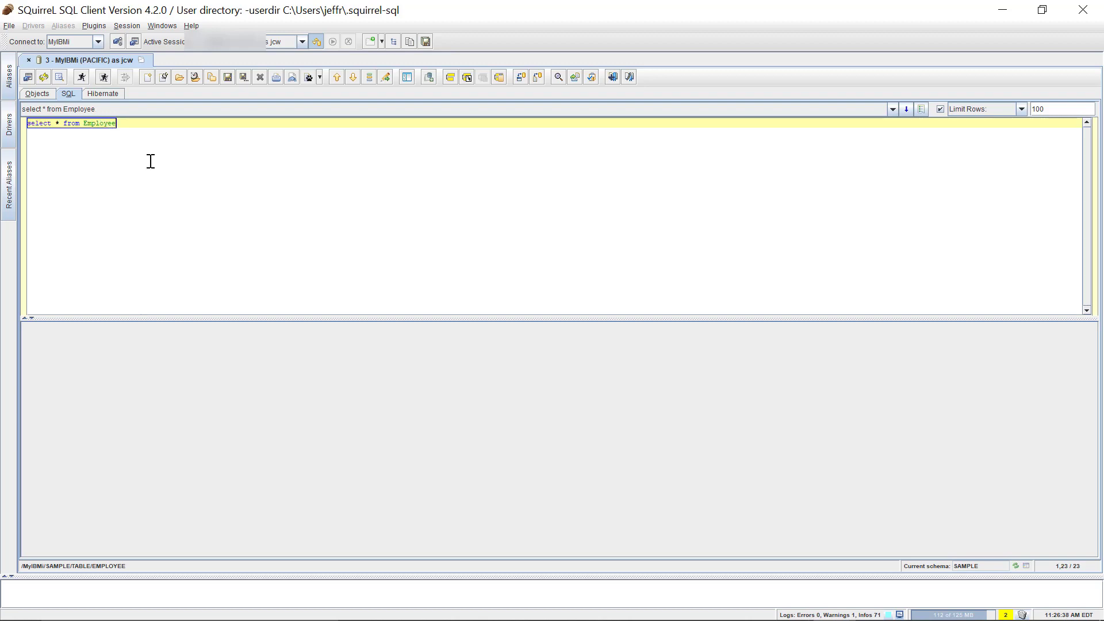
click(82, 78)
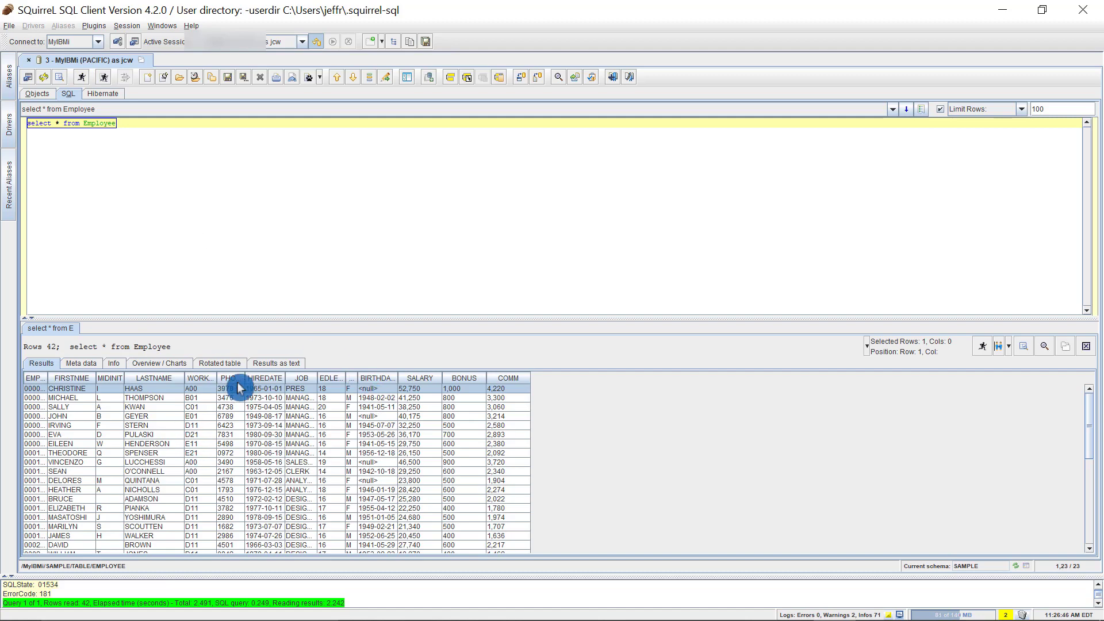
click(87, 364)
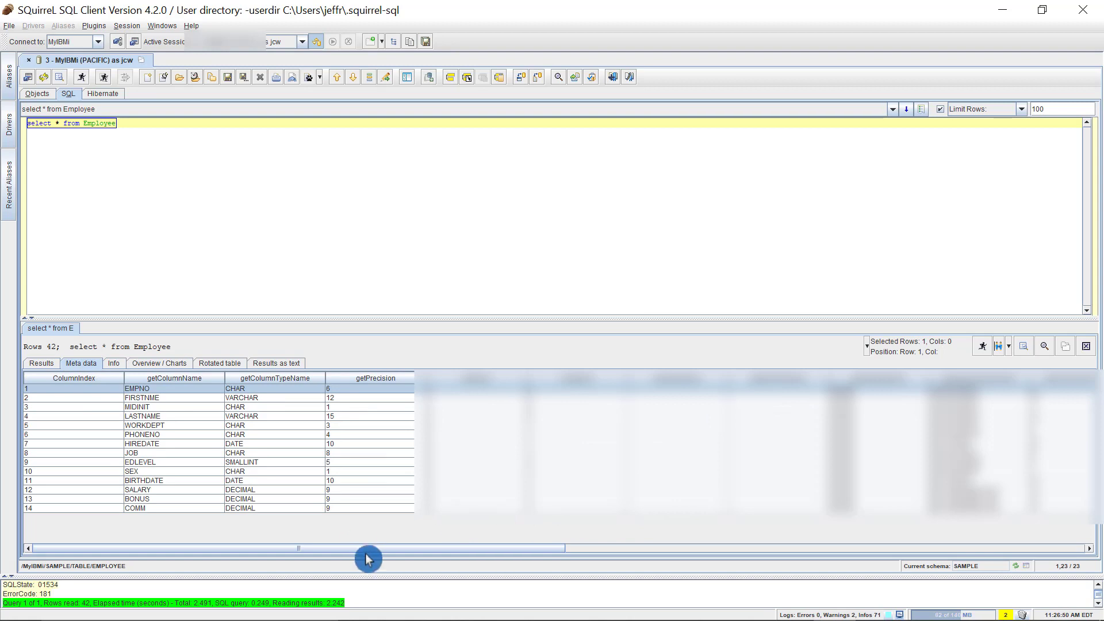
drag(371, 548, 217, 574)
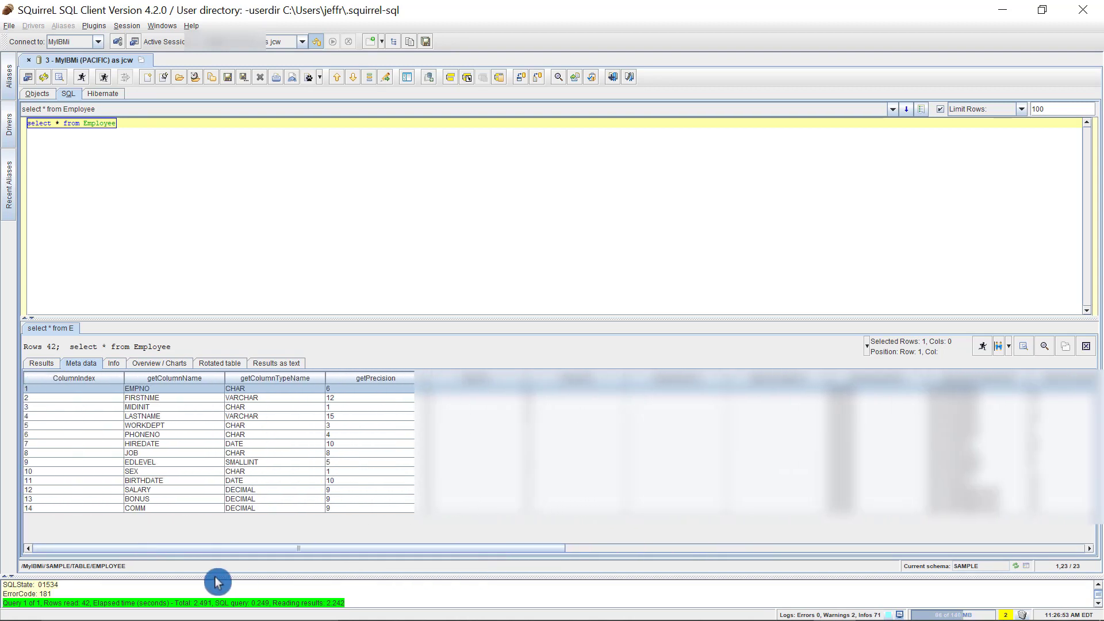
click(115, 364)
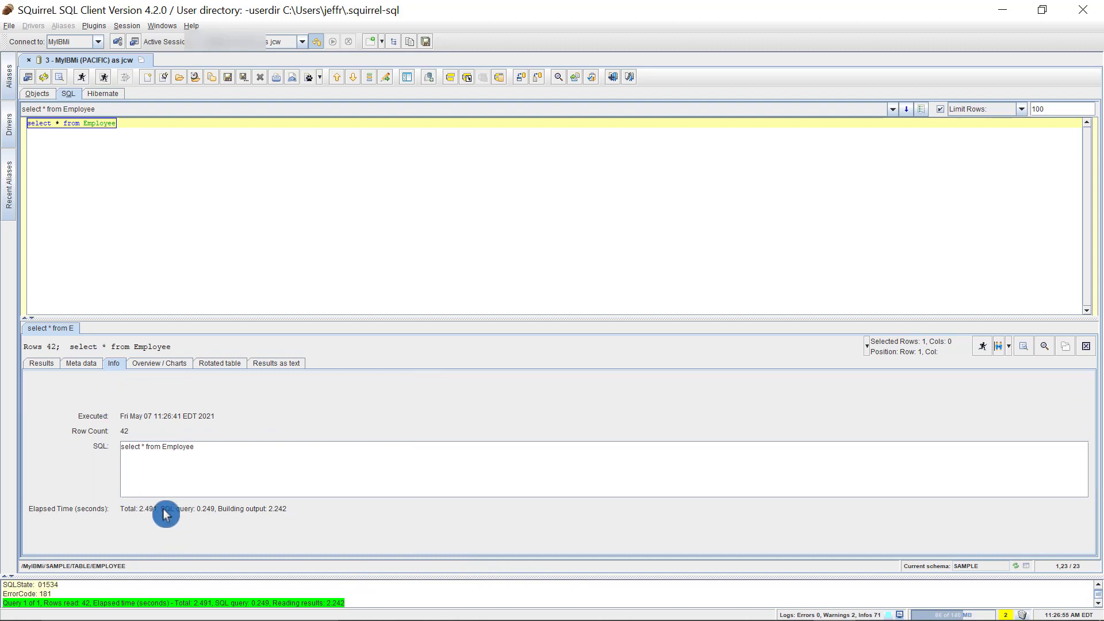
click(150, 368)
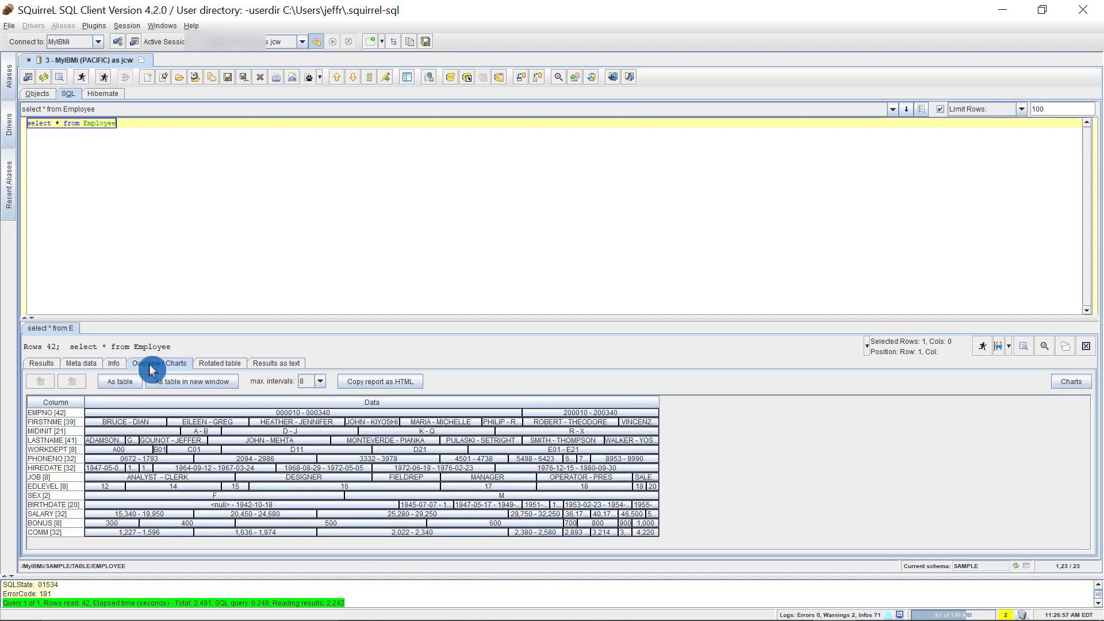
click(227, 369)
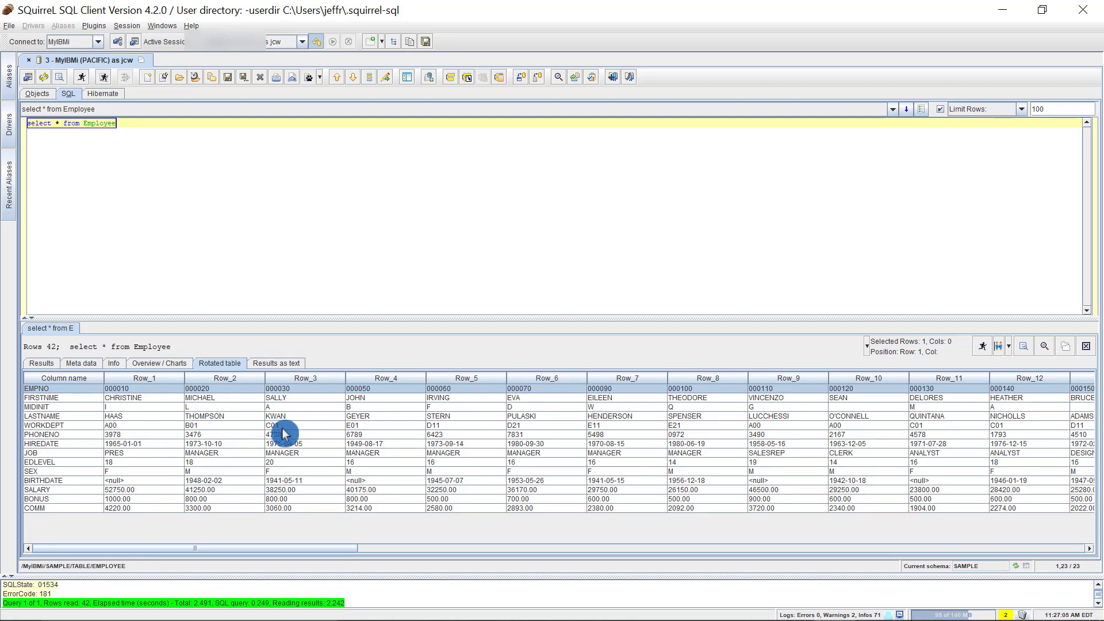
click(282, 363)
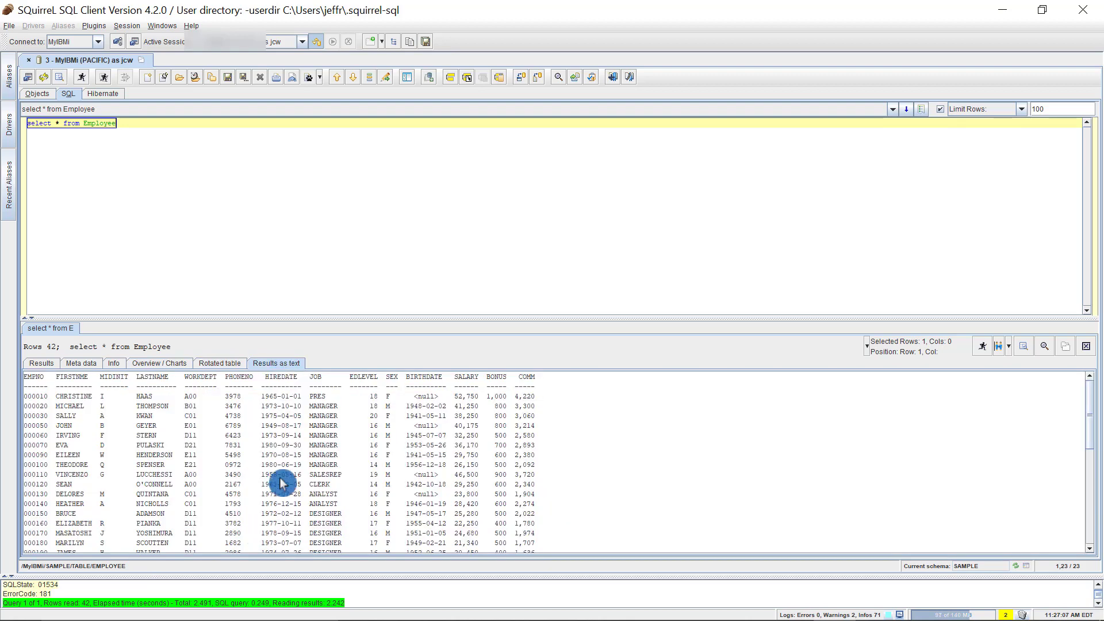
scroll(251, 425, up, 1)
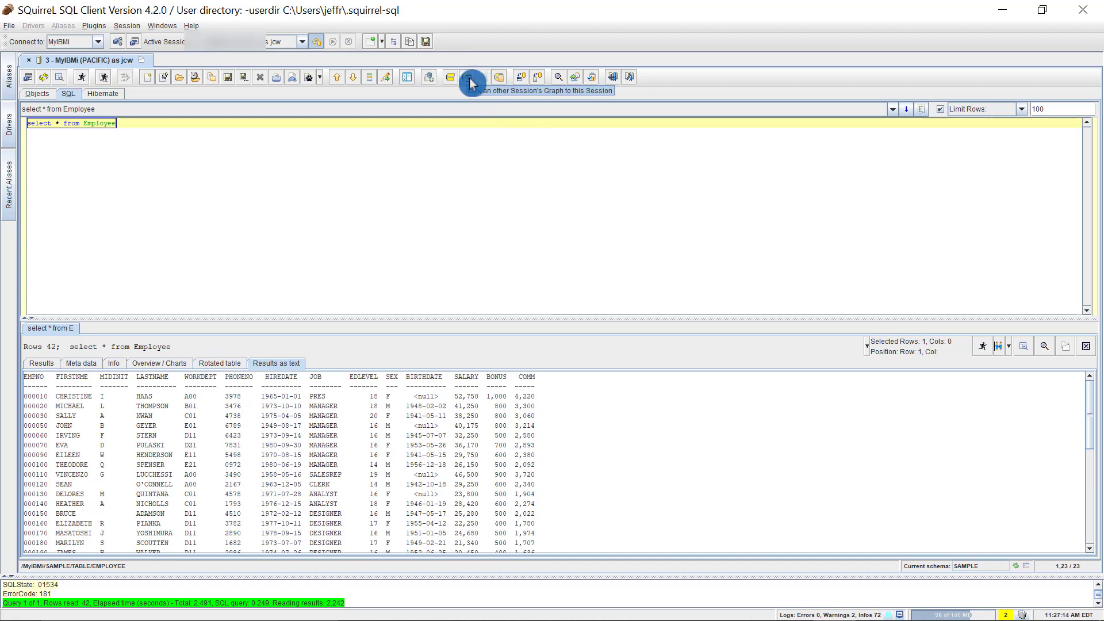
Start a file export of the query result and choose SQuirrelEXport in the Downloads folder as the target file.
click(540, 79)
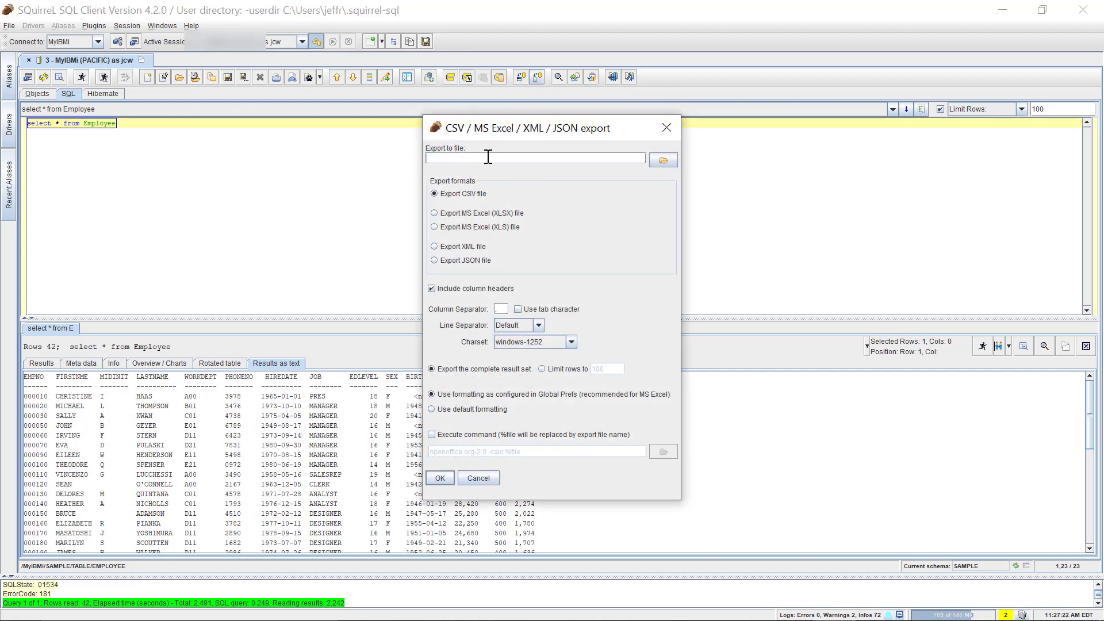
click(663, 160)
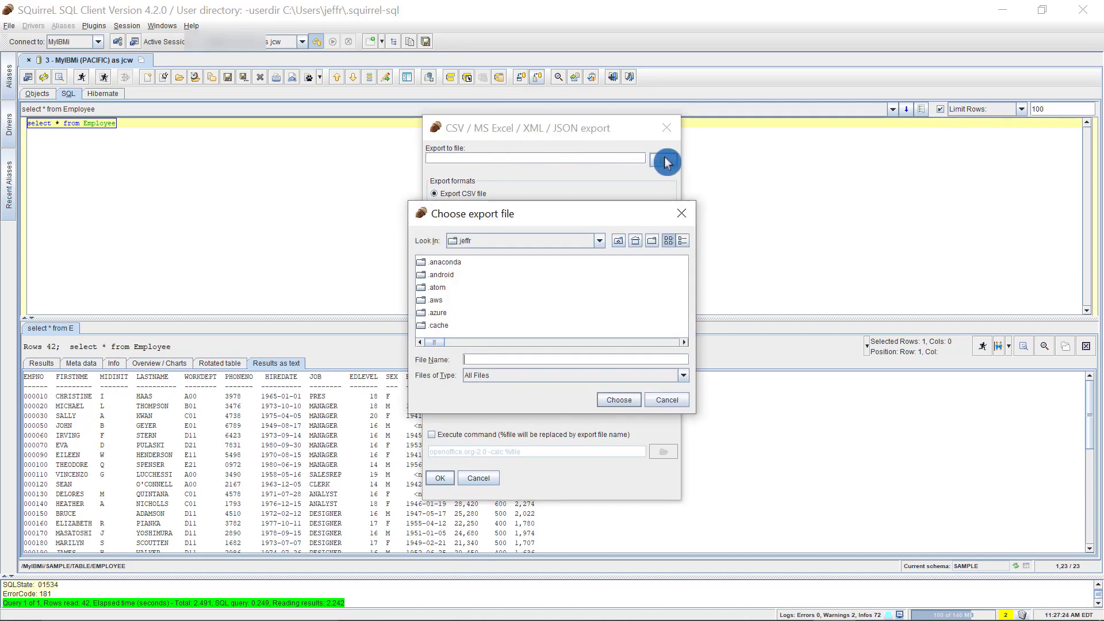
click(600, 242)
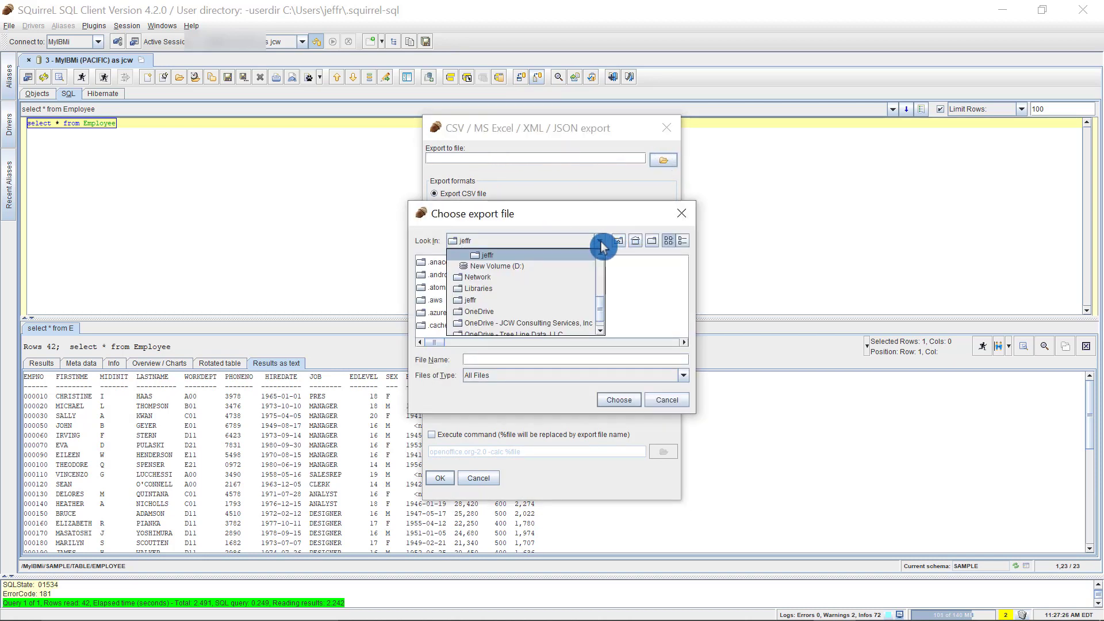
drag(601, 301, 596, 270)
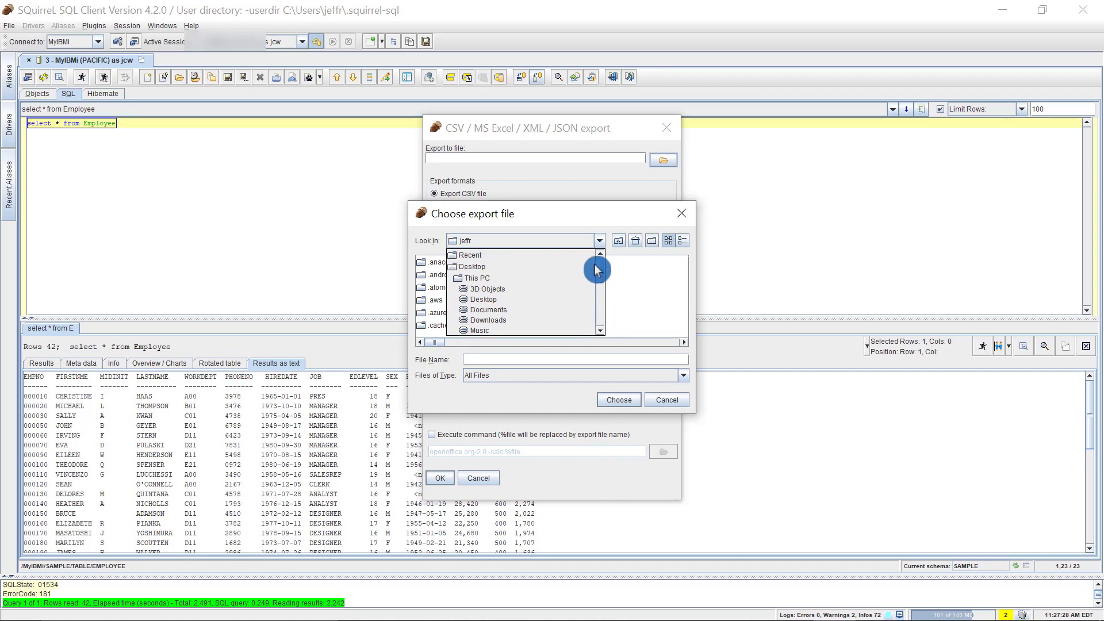
click(520, 321)
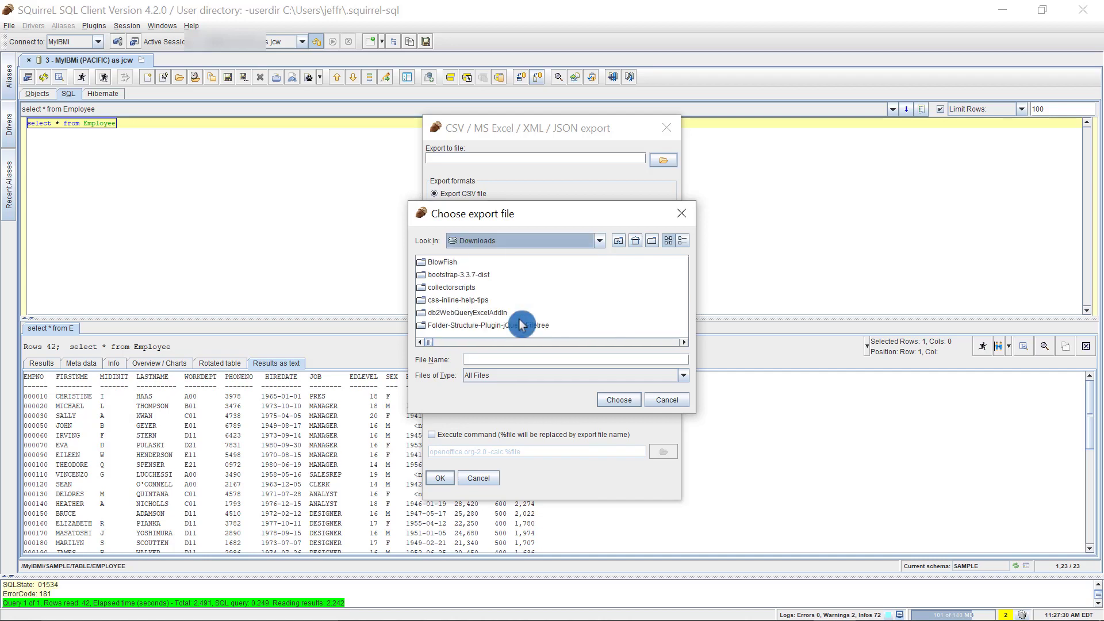
click(619, 400)
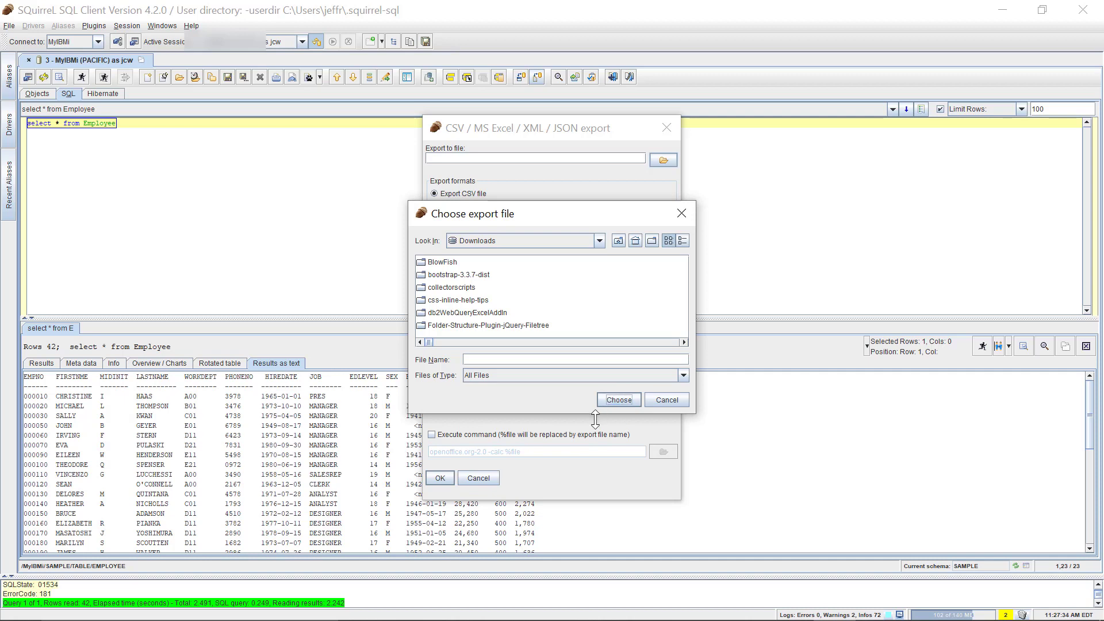
click(617, 401)
click(613, 401)
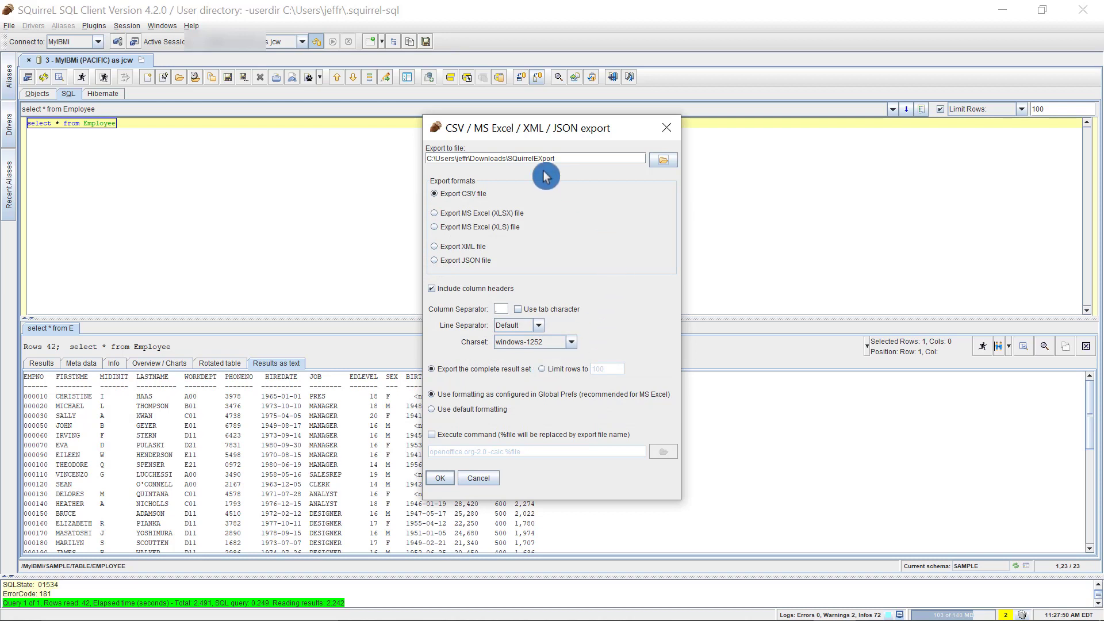
Export the complete result set as an MS Excel (XLS) file with column headers and accept the memory notice.
click(463, 227)
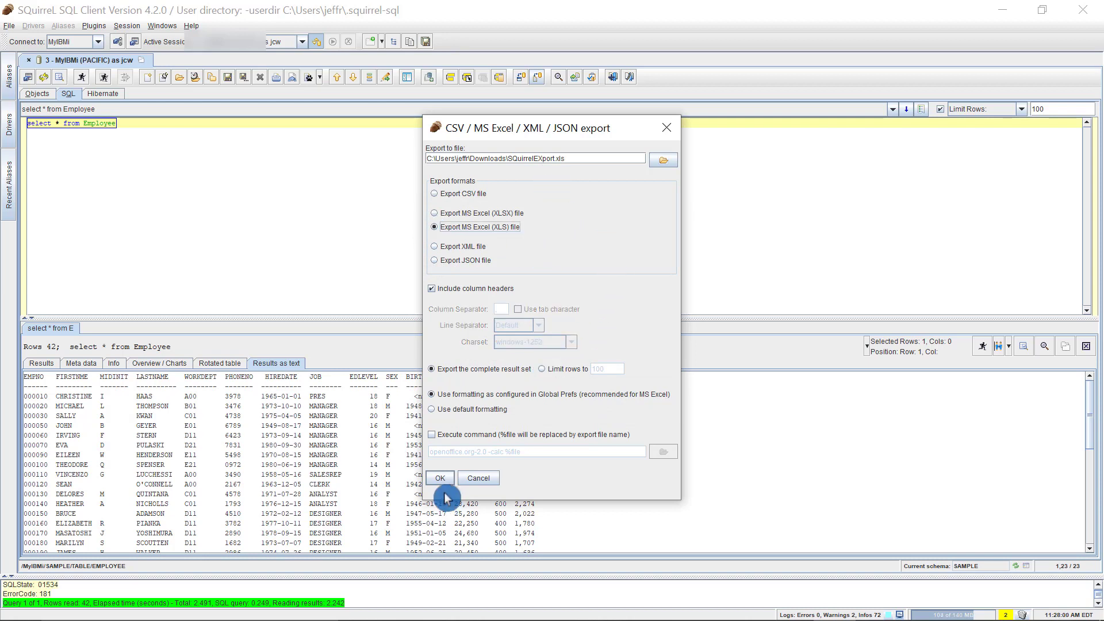
click(441, 482)
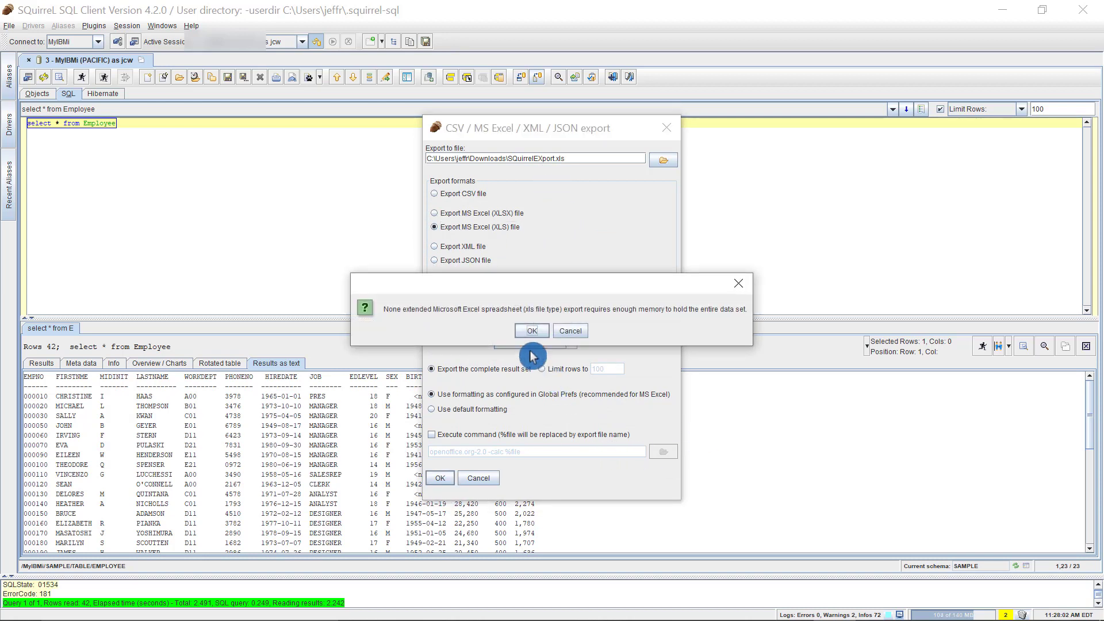
click(532, 331)
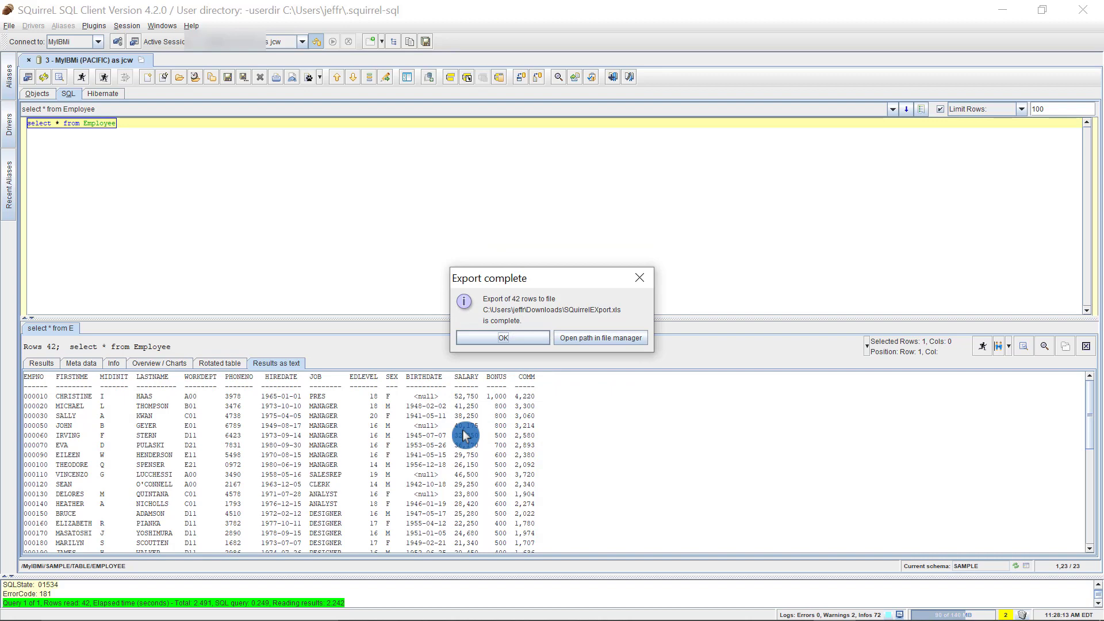
Go to the exported file's folder, switch to Excel and review the SQuirrelEXport workbook in a maximized window.
click(581, 338)
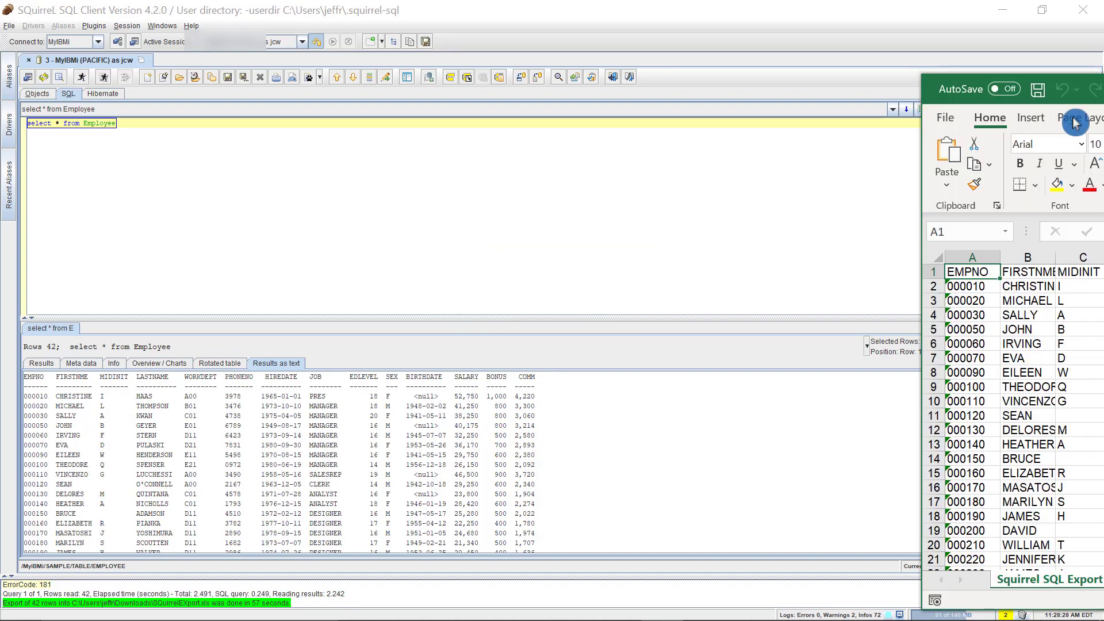
drag(449, 95, 489, 62)
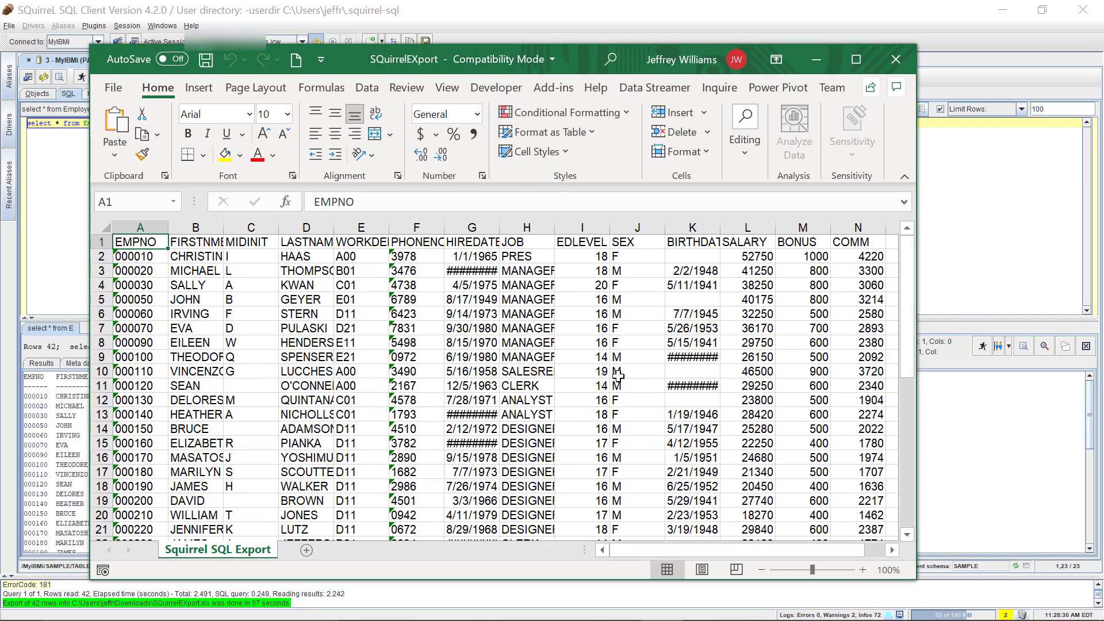
click(854, 68)
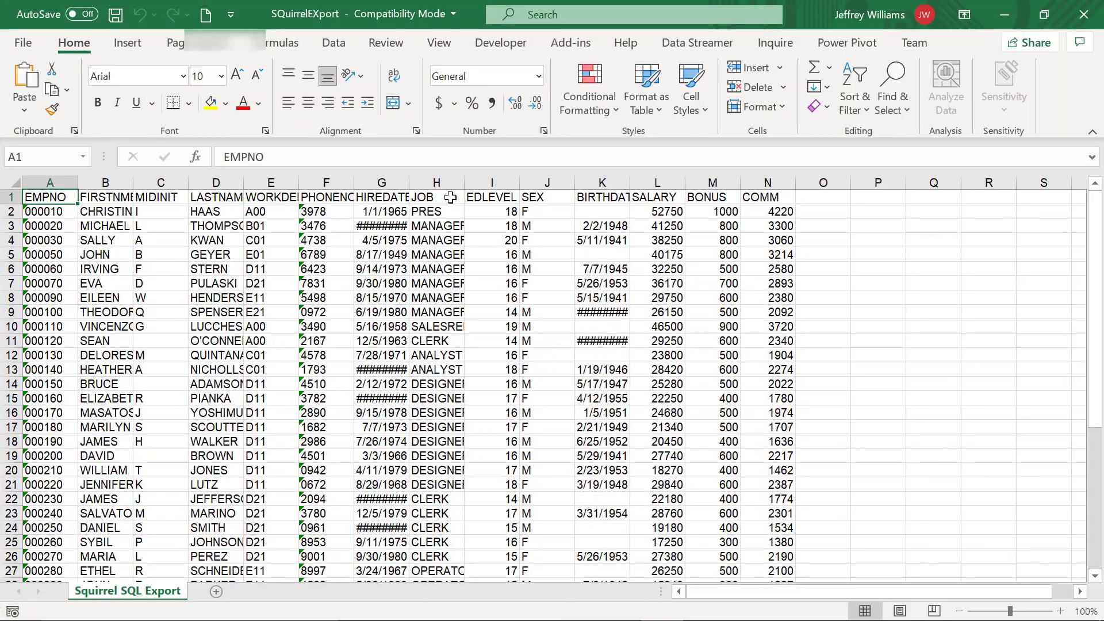
scroll(555, 413, down, 5)
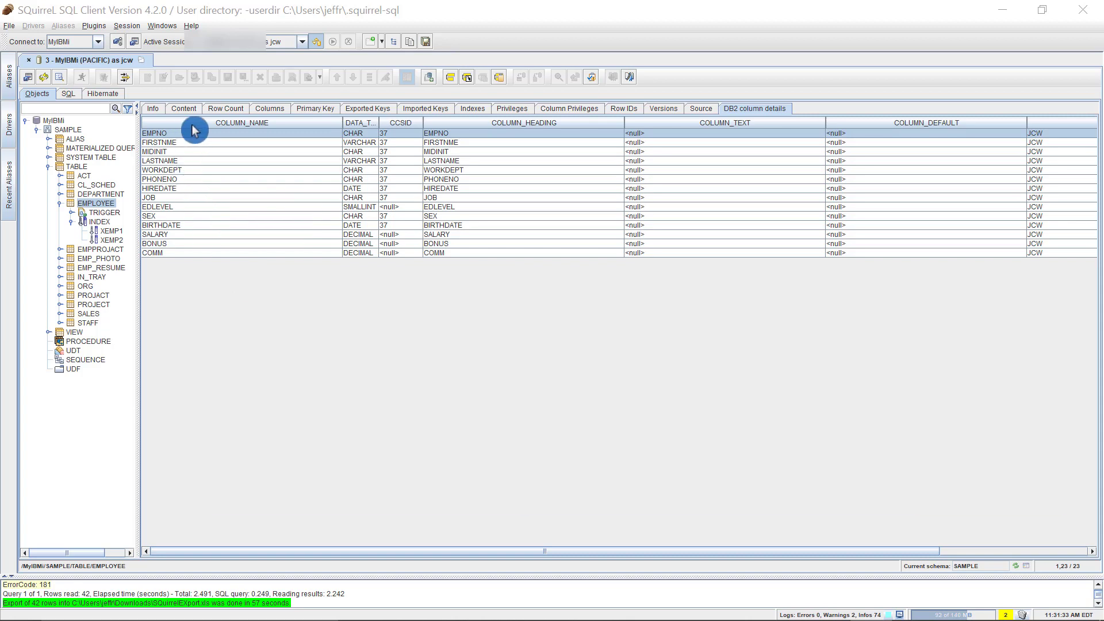
Show the EMPLOYEE table's column definitions and widen REMARKS to read the full EMPNO remark.
click(270, 109)
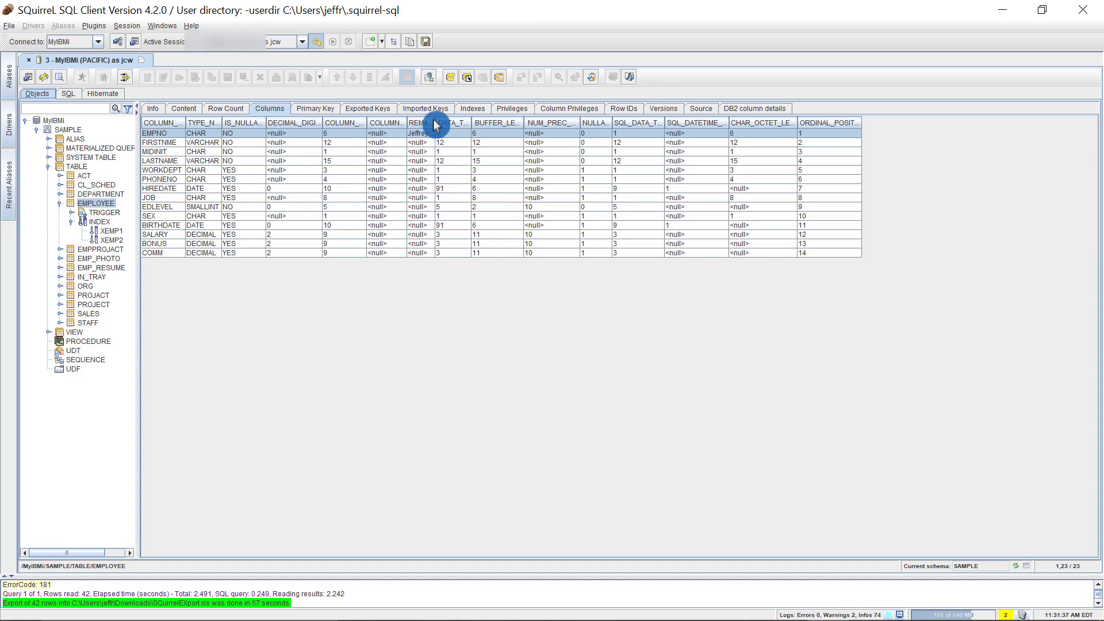
drag(436, 121, 546, 122)
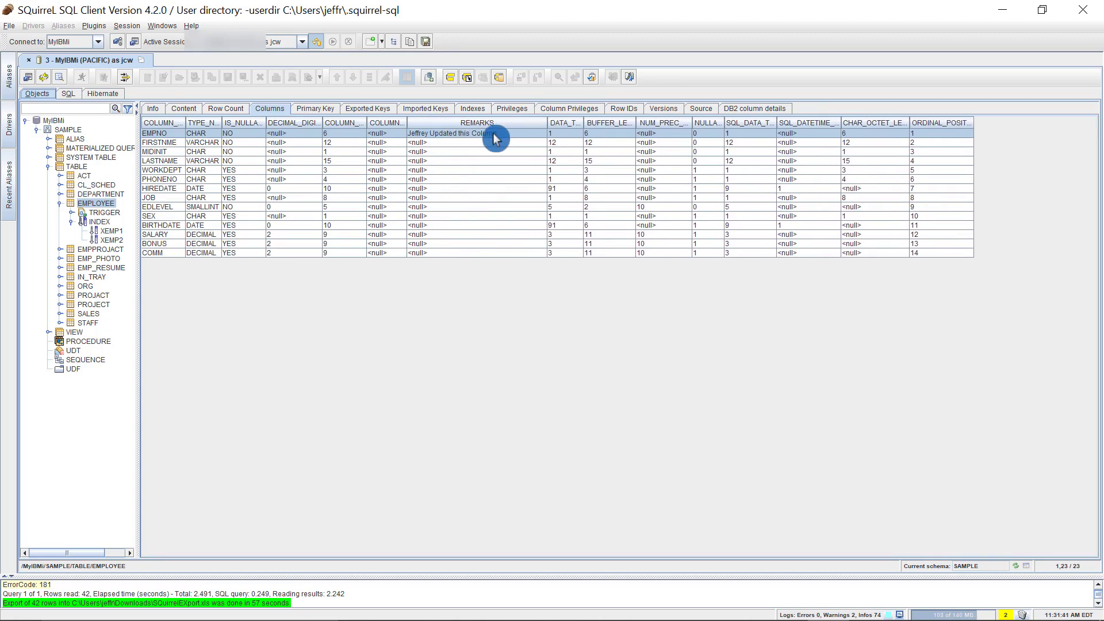
Try to modify the EMPNO column of EMPLOYEE by appending "Again" to its comment, previewing the SQL before executing it.
right_click(105, 206)
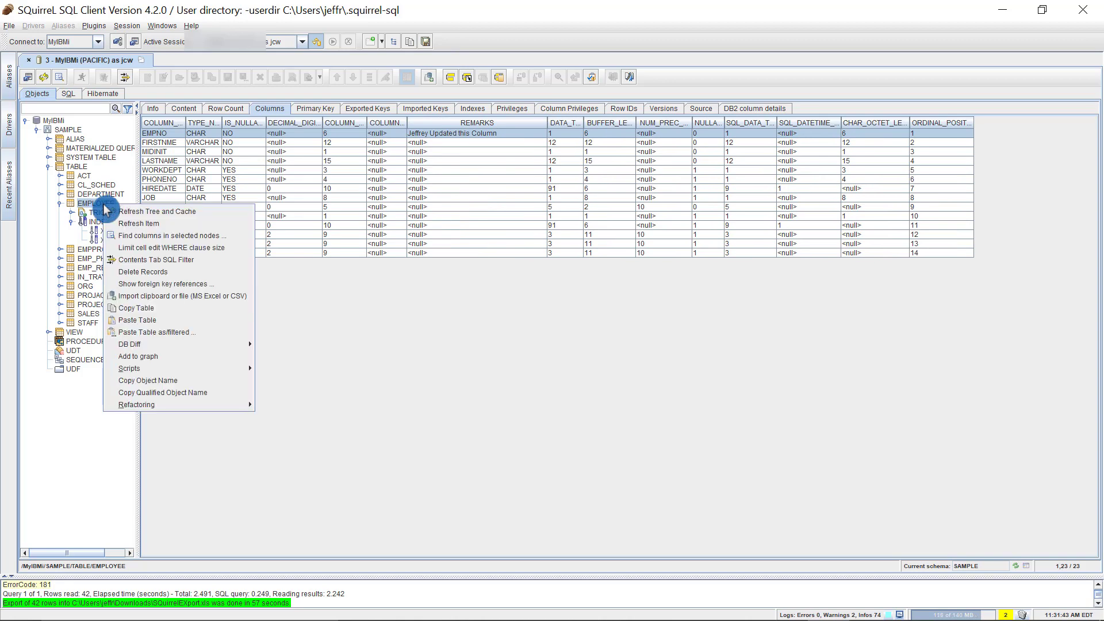
mouse_move(221, 407)
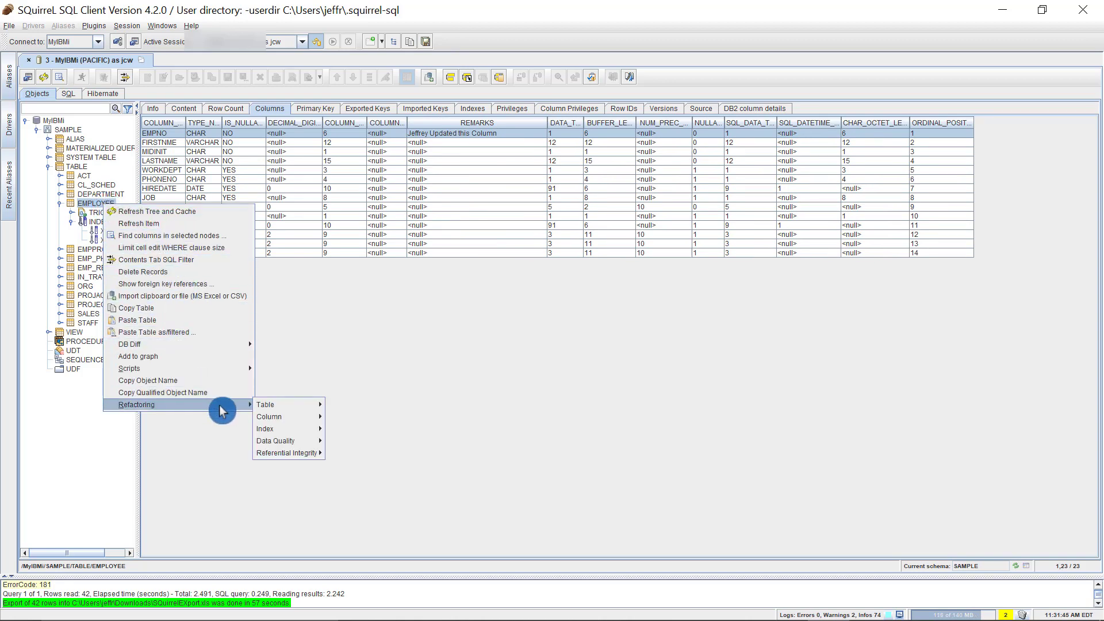
mouse_move(279, 416)
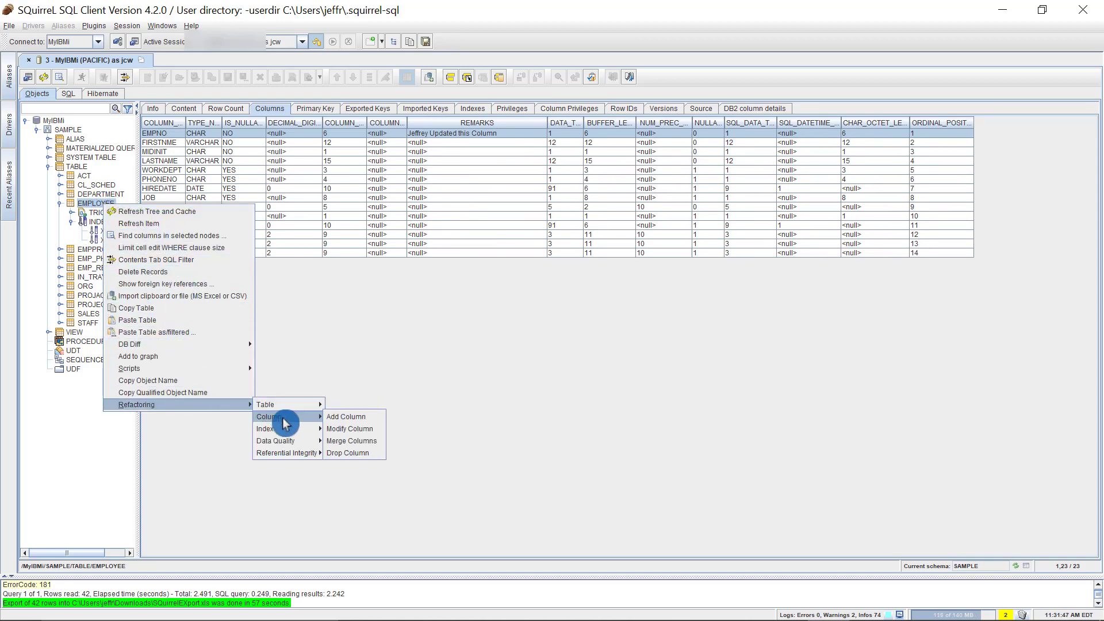
click(349, 428)
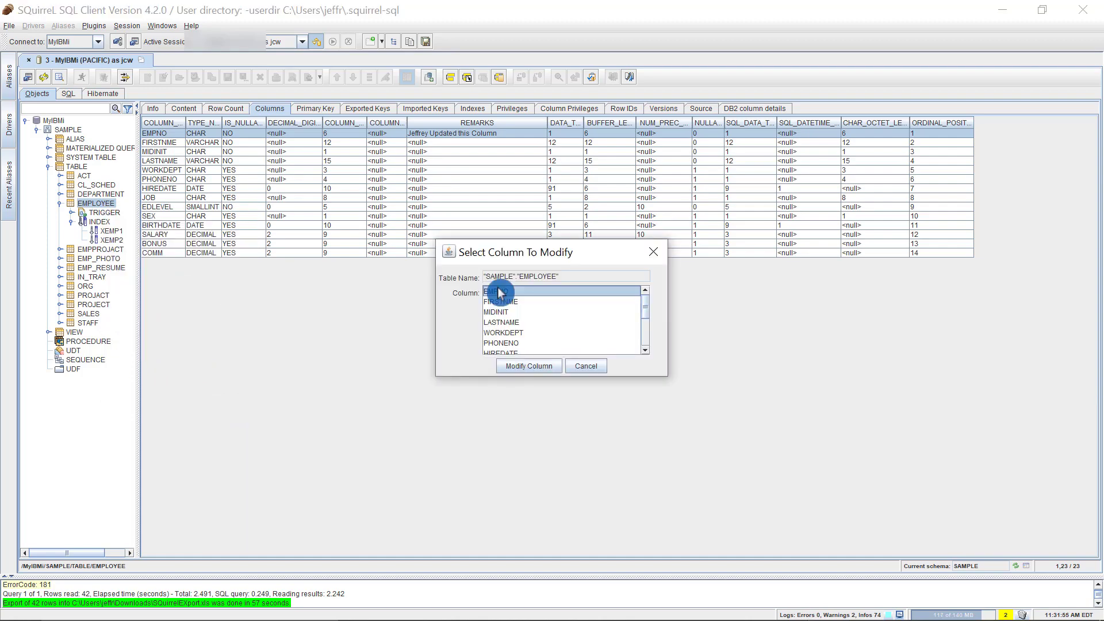
click(526, 364)
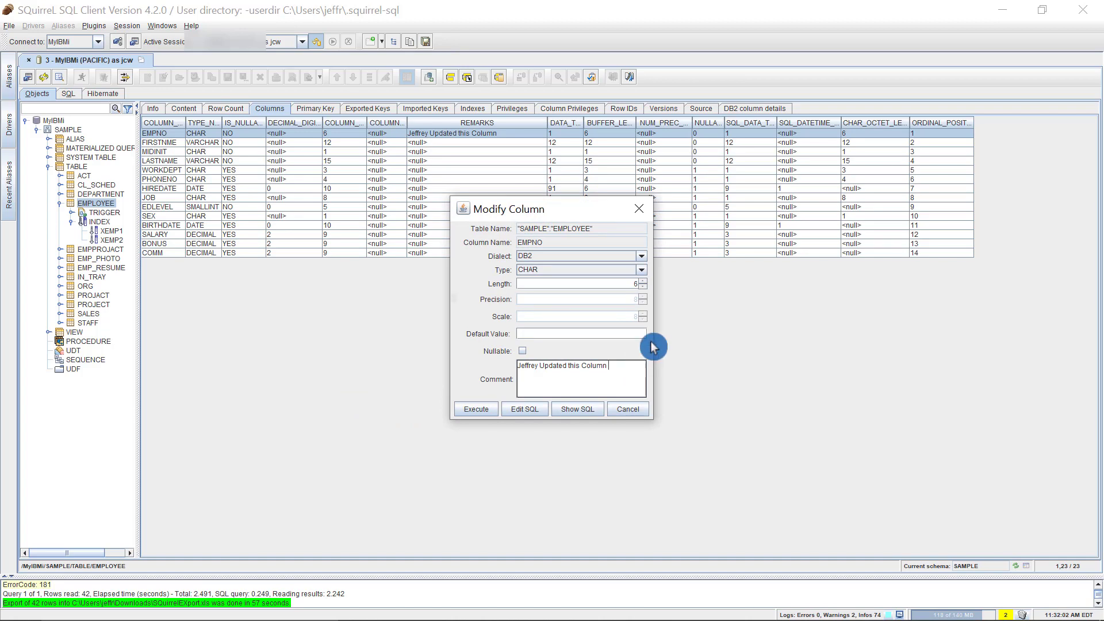
text(Again)
click(578, 409)
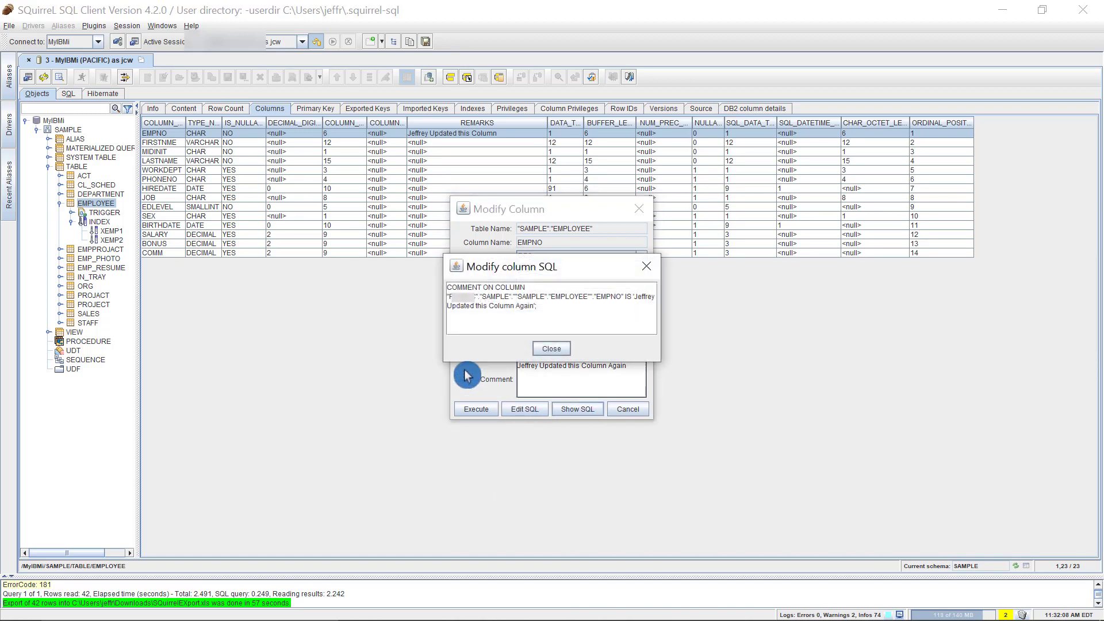
click(549, 349)
click(476, 409)
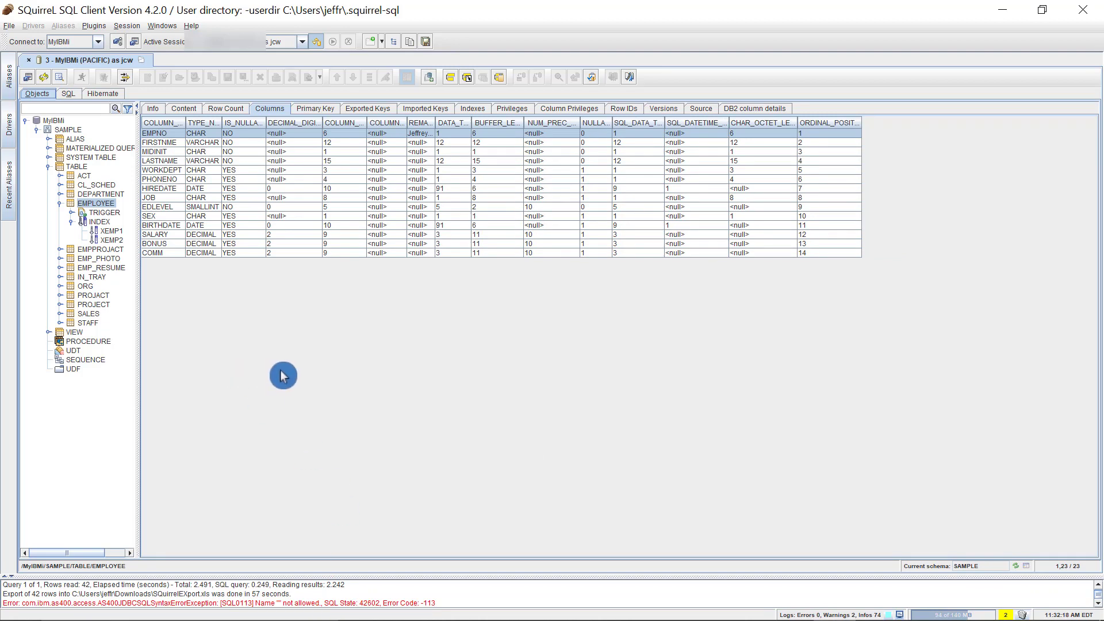
In the global Refactoring preferences, turn off schema-name qualification of table names in generated scripts and quoting of identifiers.
click(8, 27)
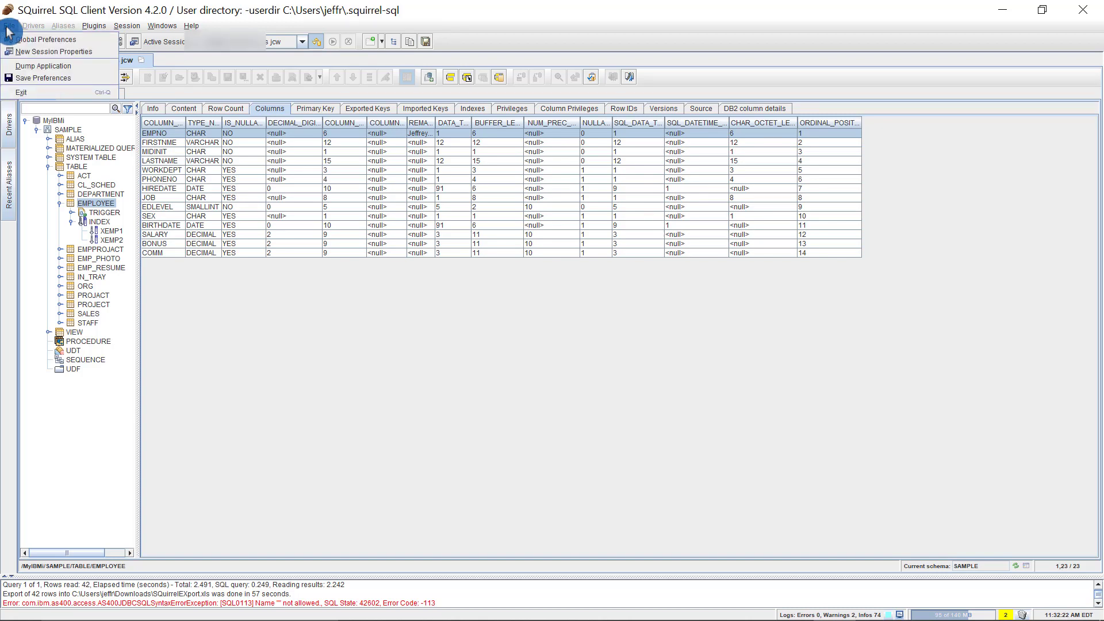
click(38, 41)
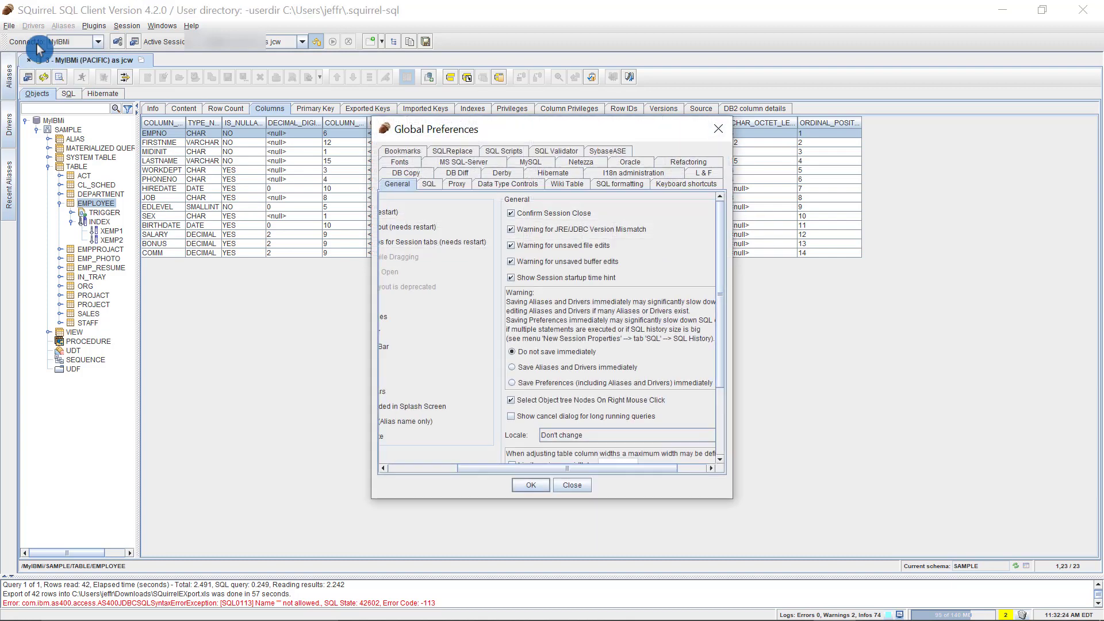
click(681, 166)
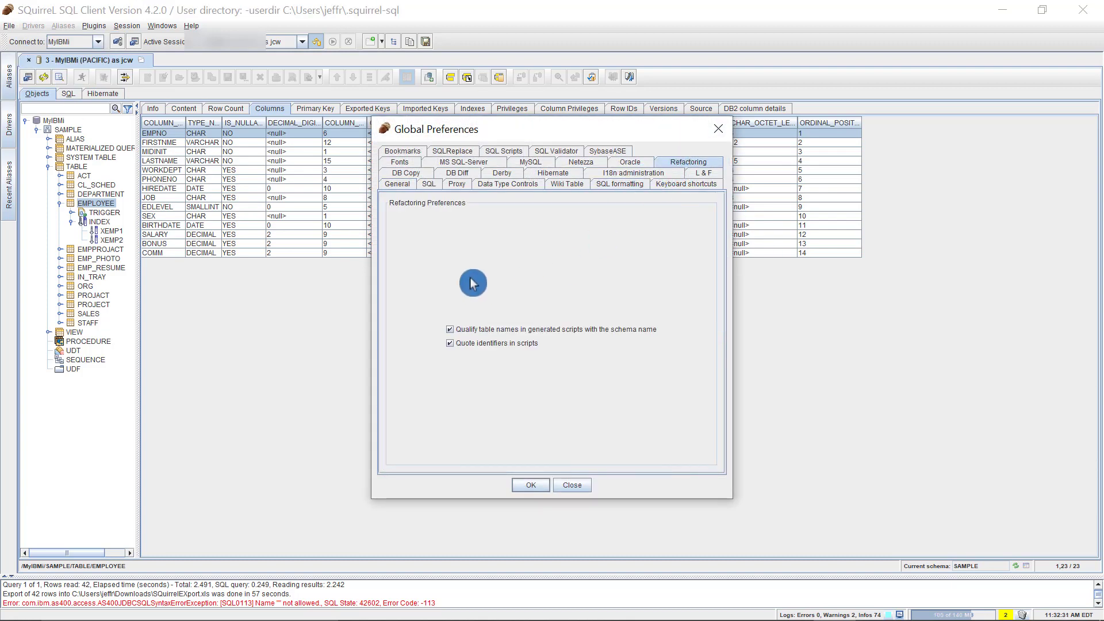
click(454, 344)
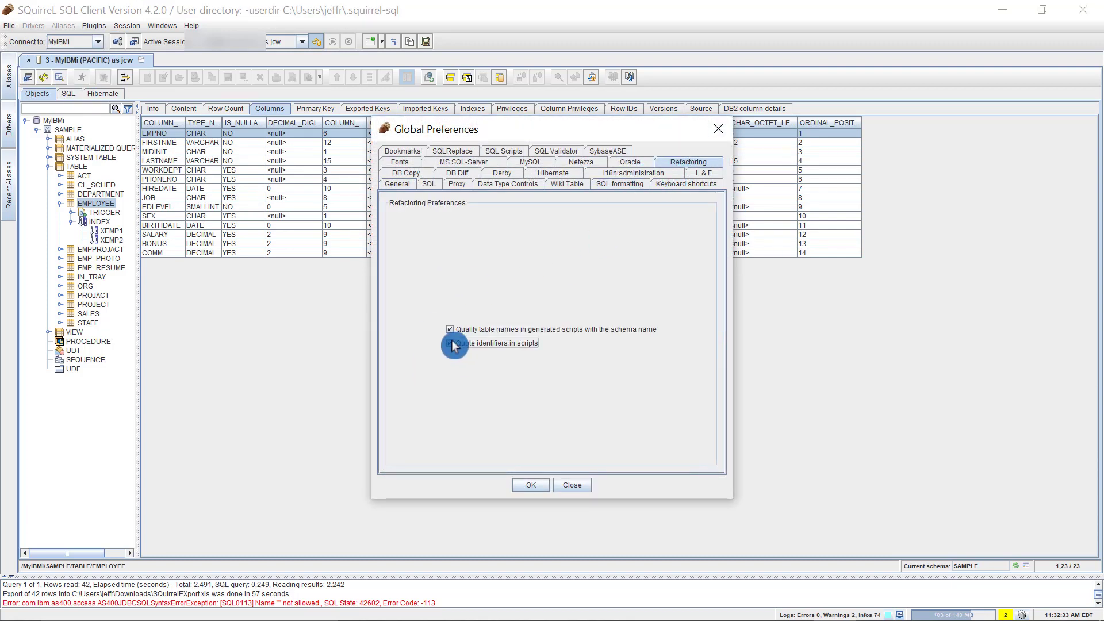
click(450, 329)
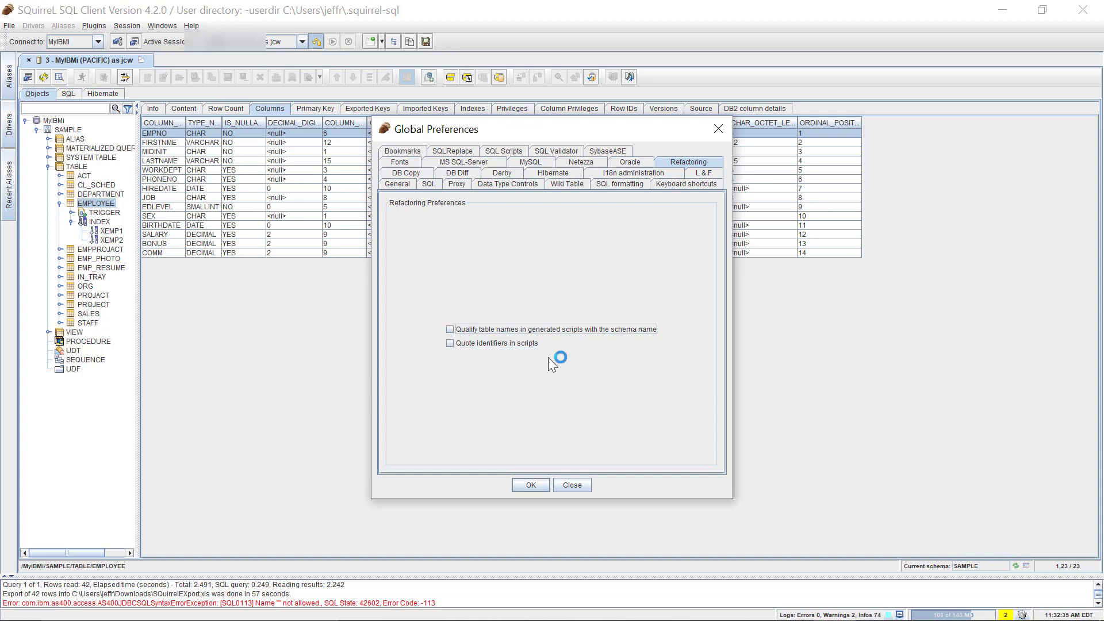
In the SQL Scripts preferences, turn off qualifying table names with the schema name and accept the global preferences.
click(514, 152)
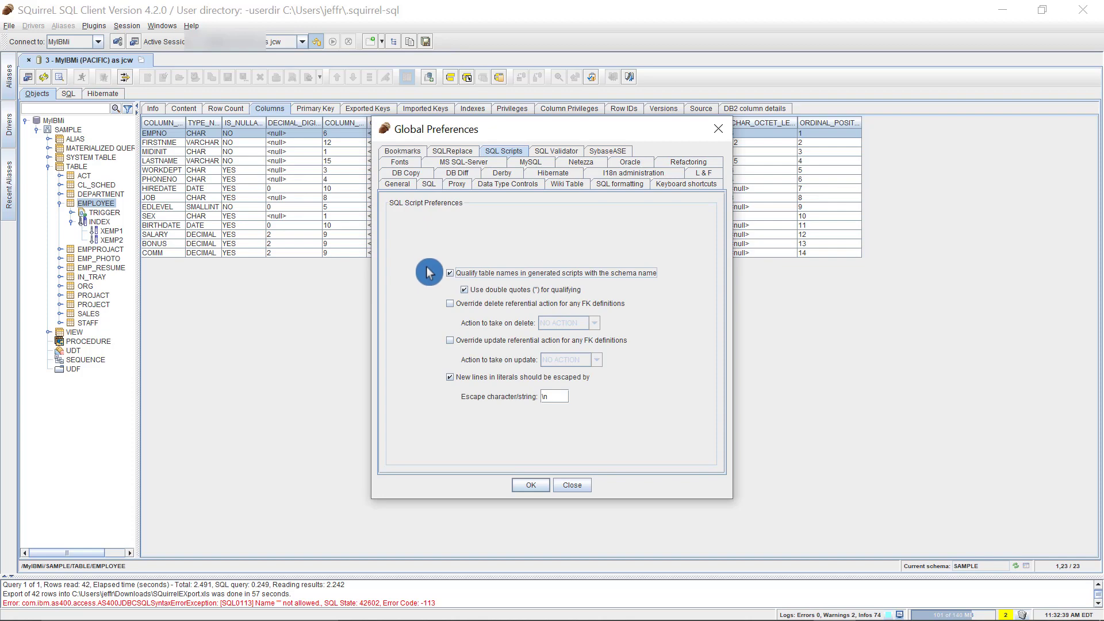
click(450, 272)
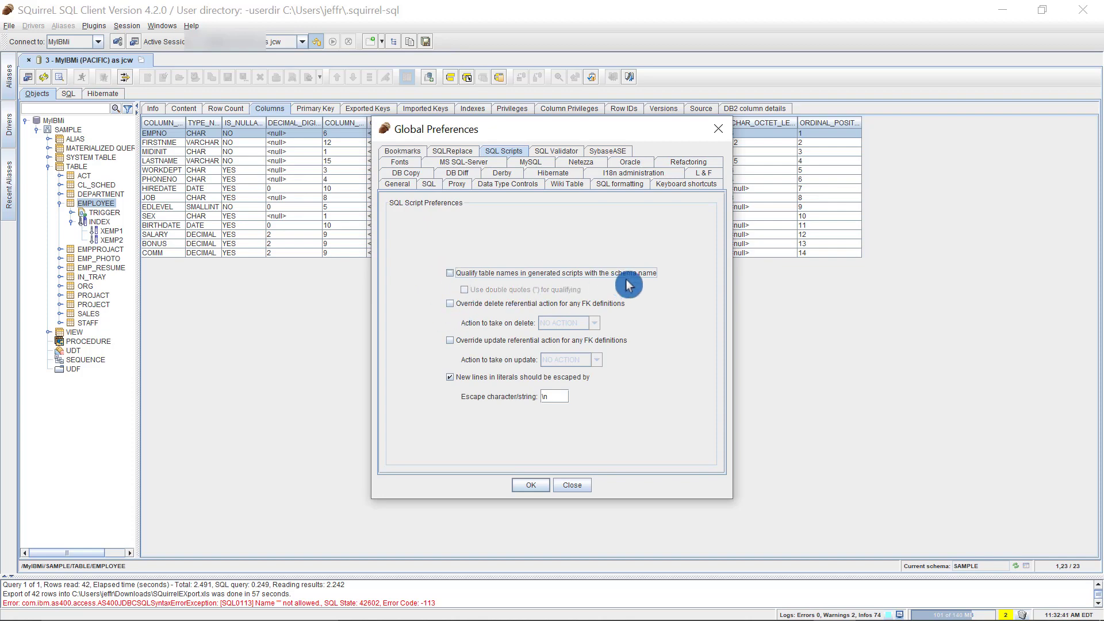
click(531, 486)
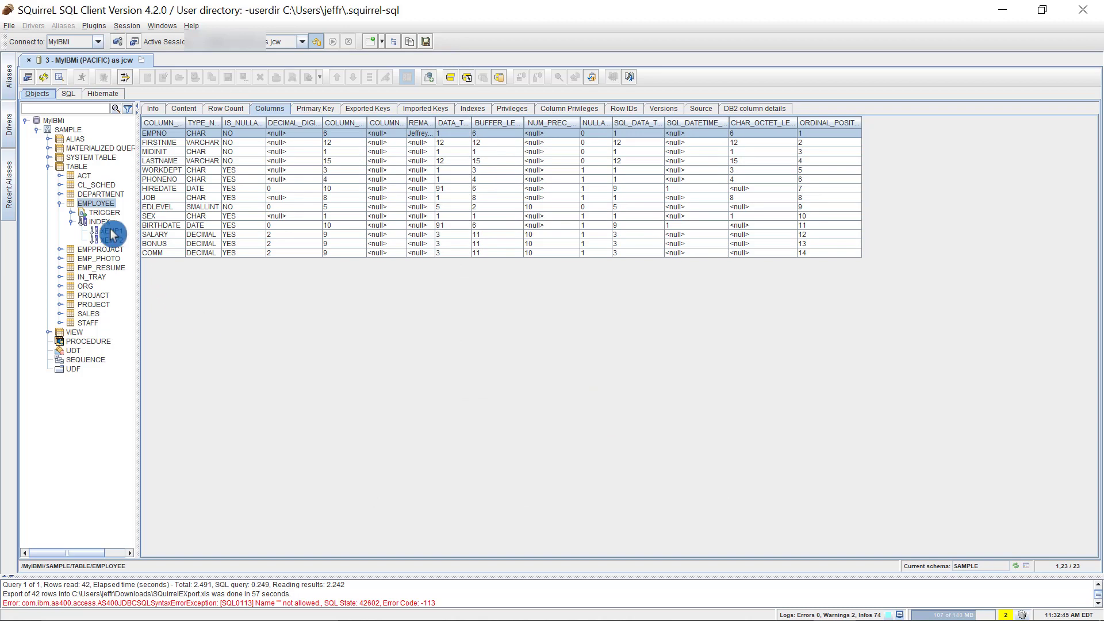
Open the EMPNO column of the EMPLOYEE table for modification through Refactoring and append "Again" to its comment.
right_click(102, 203)
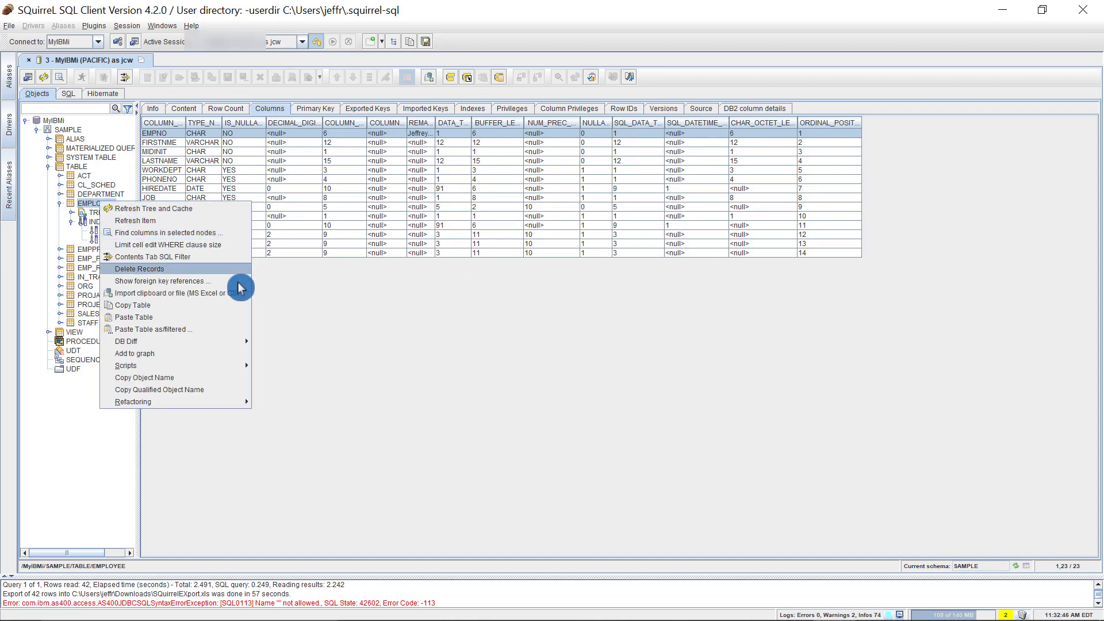
mouse_move(247, 406)
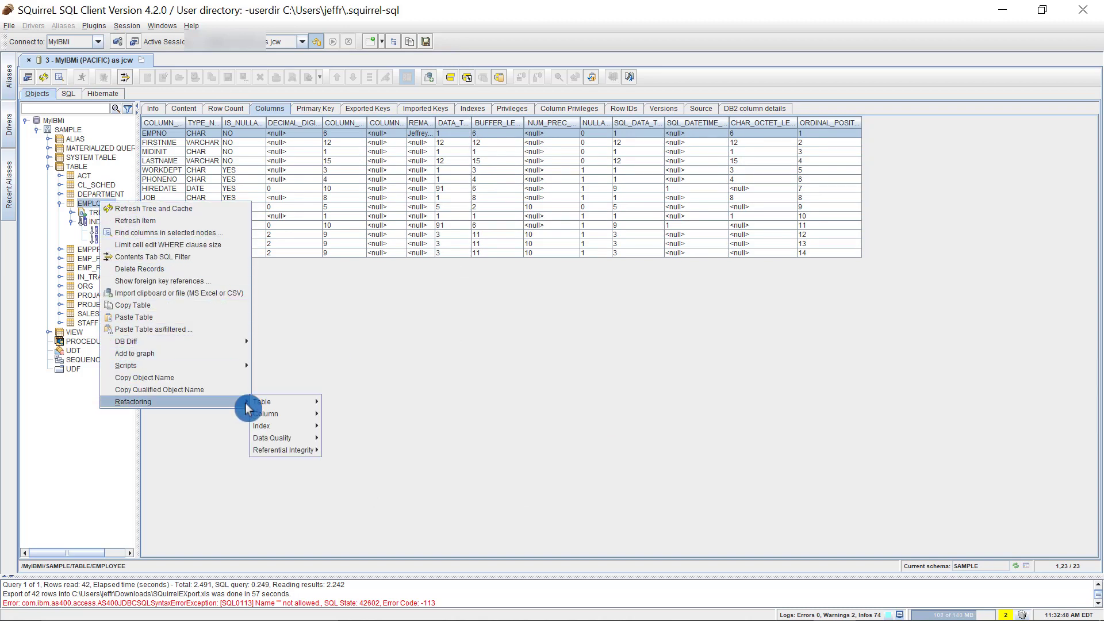
mouse_move(310, 426)
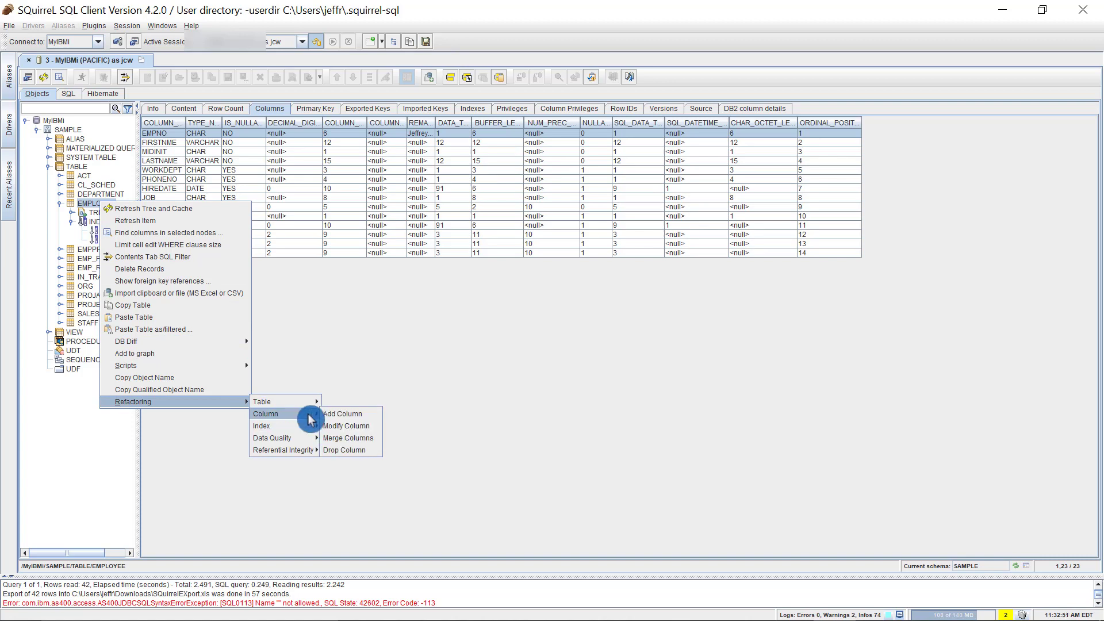
click(337, 429)
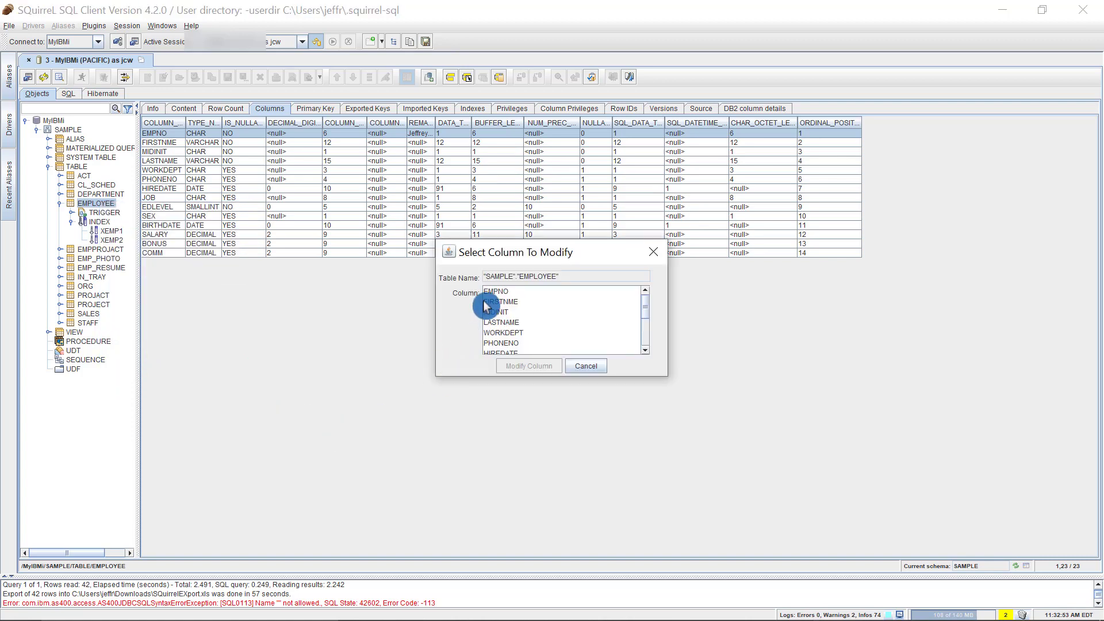
click(494, 294)
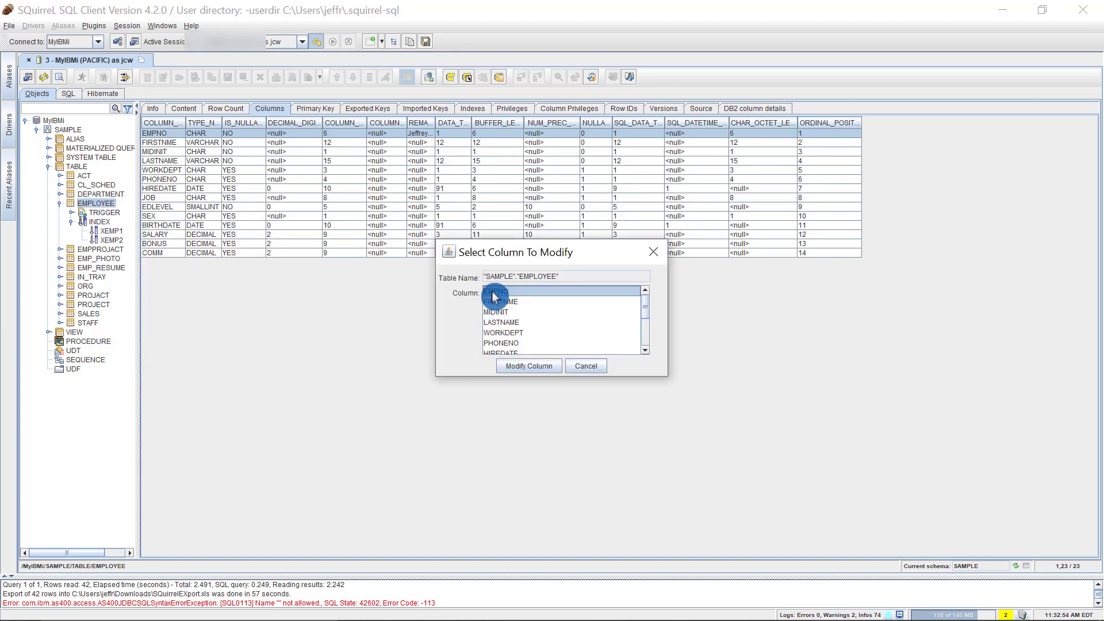
click(523, 368)
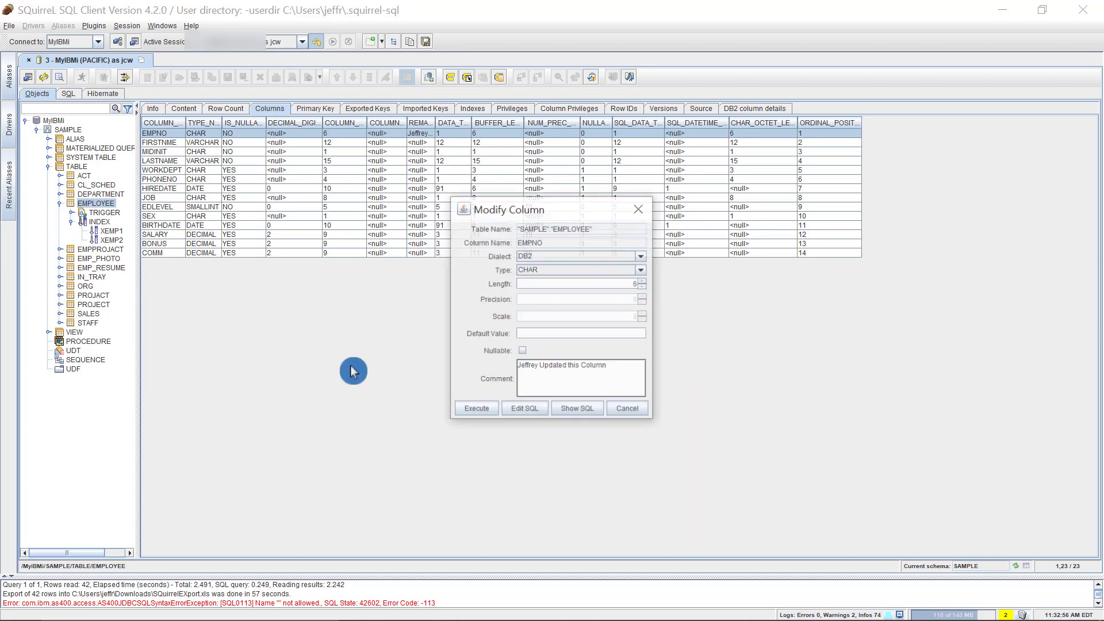
click(628, 365)
text(Again)
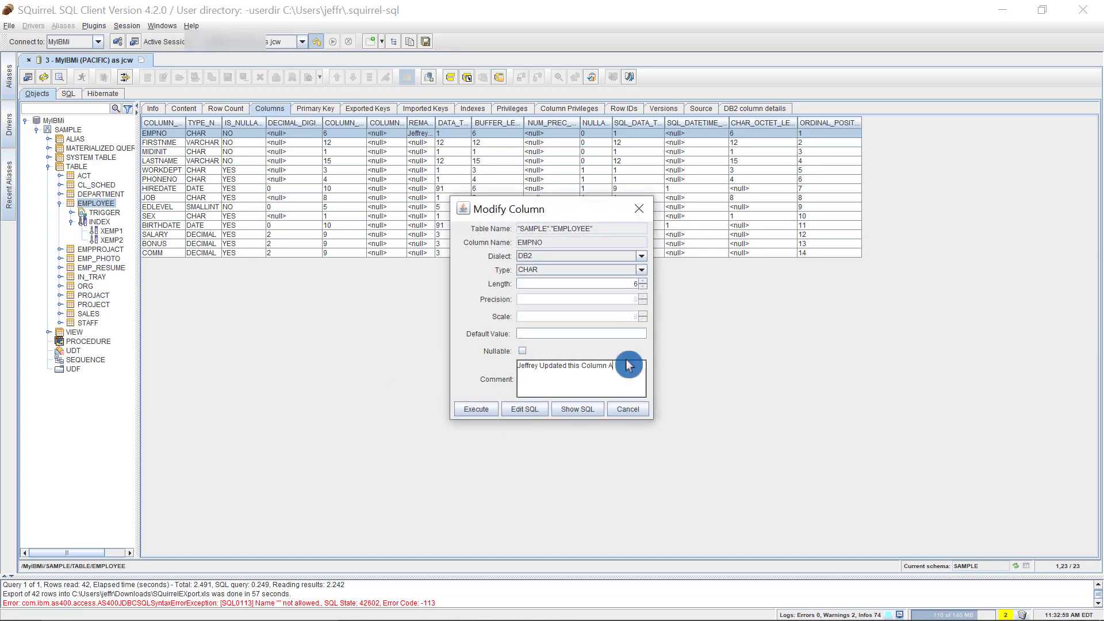
Preview and execute the SQL for the EMPNO comment change, and widen REMARKS to read the full EMPNO remark.
click(572, 411)
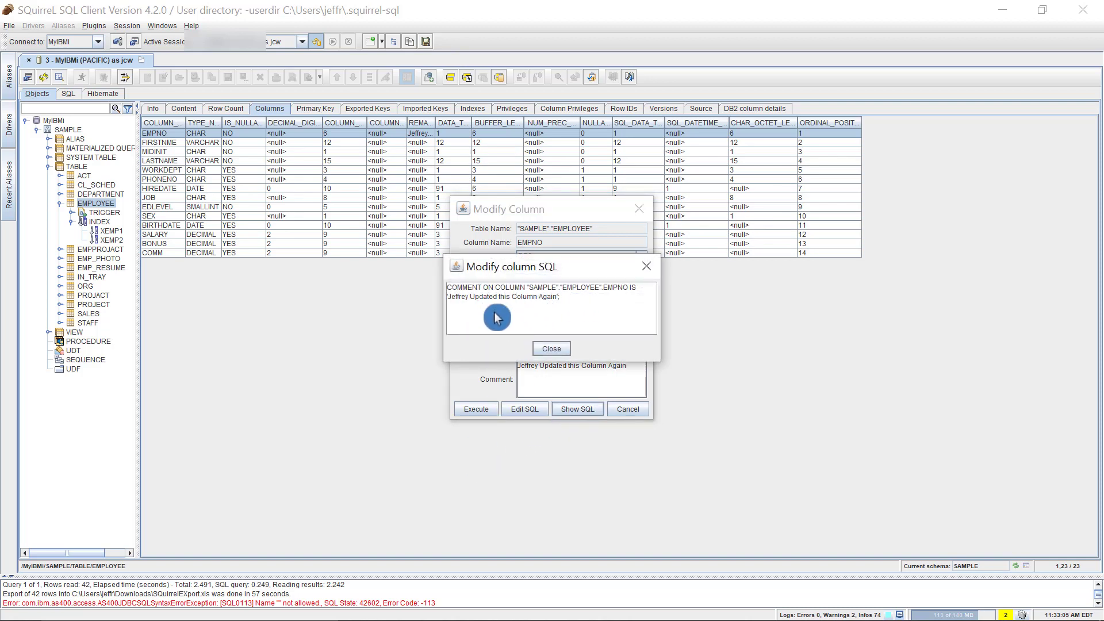
click(551, 350)
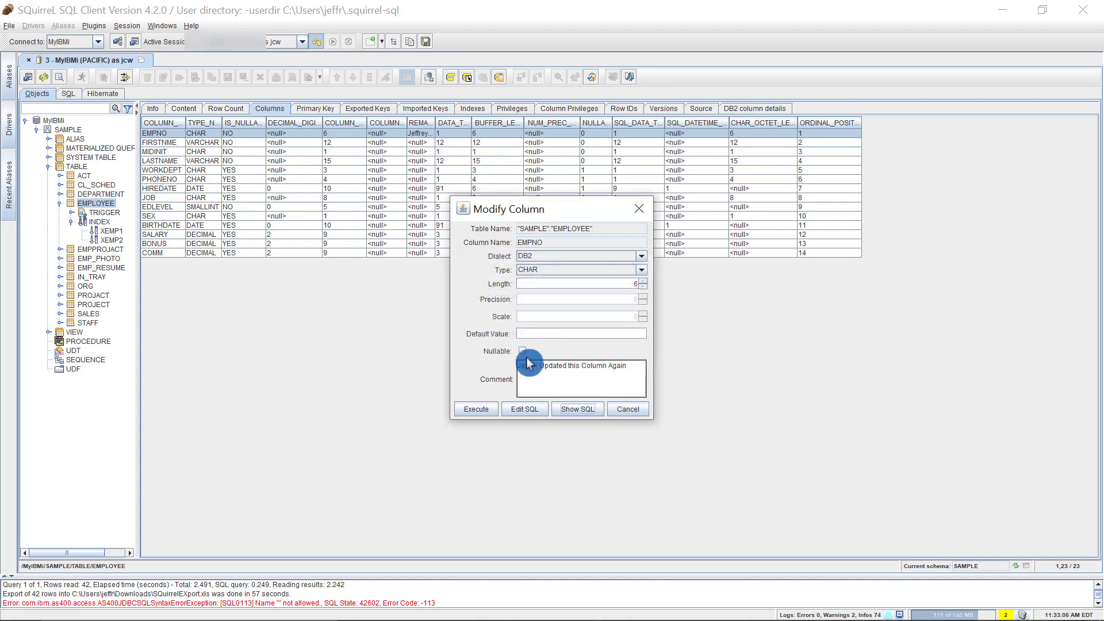
click(479, 409)
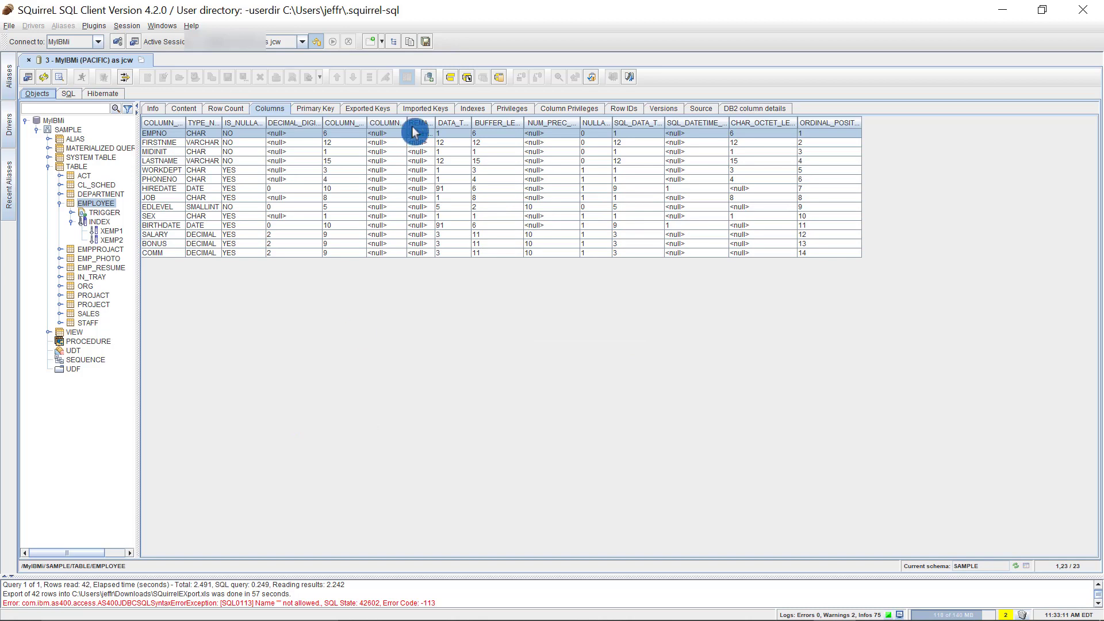
drag(436, 122, 564, 124)
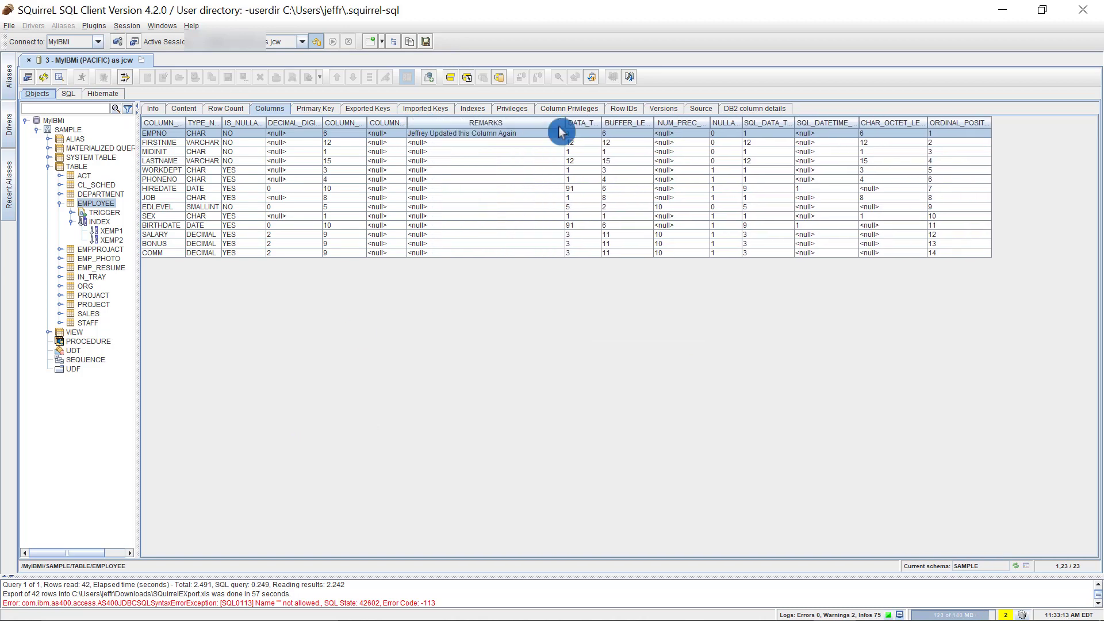